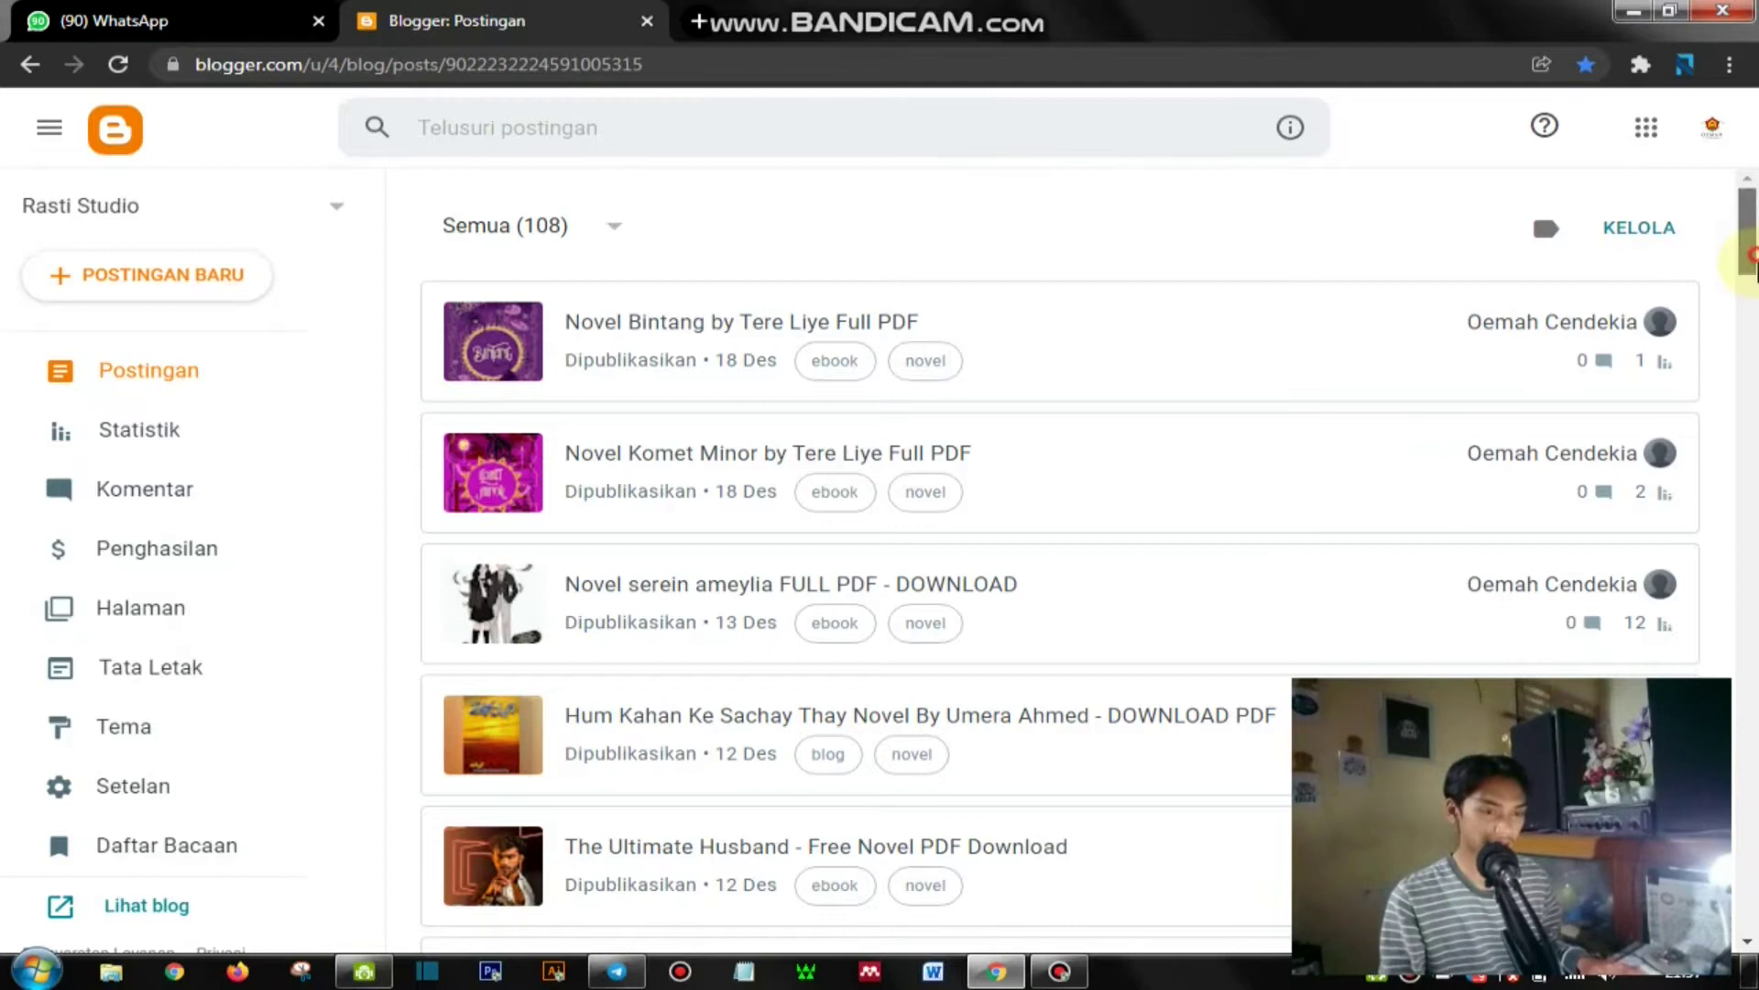
Step: Load the blog's Search Console Performance report in a new tab via the SEO bookmark, then return to Blogger posts
left_click_drag(1750, 289, 1753, 524)
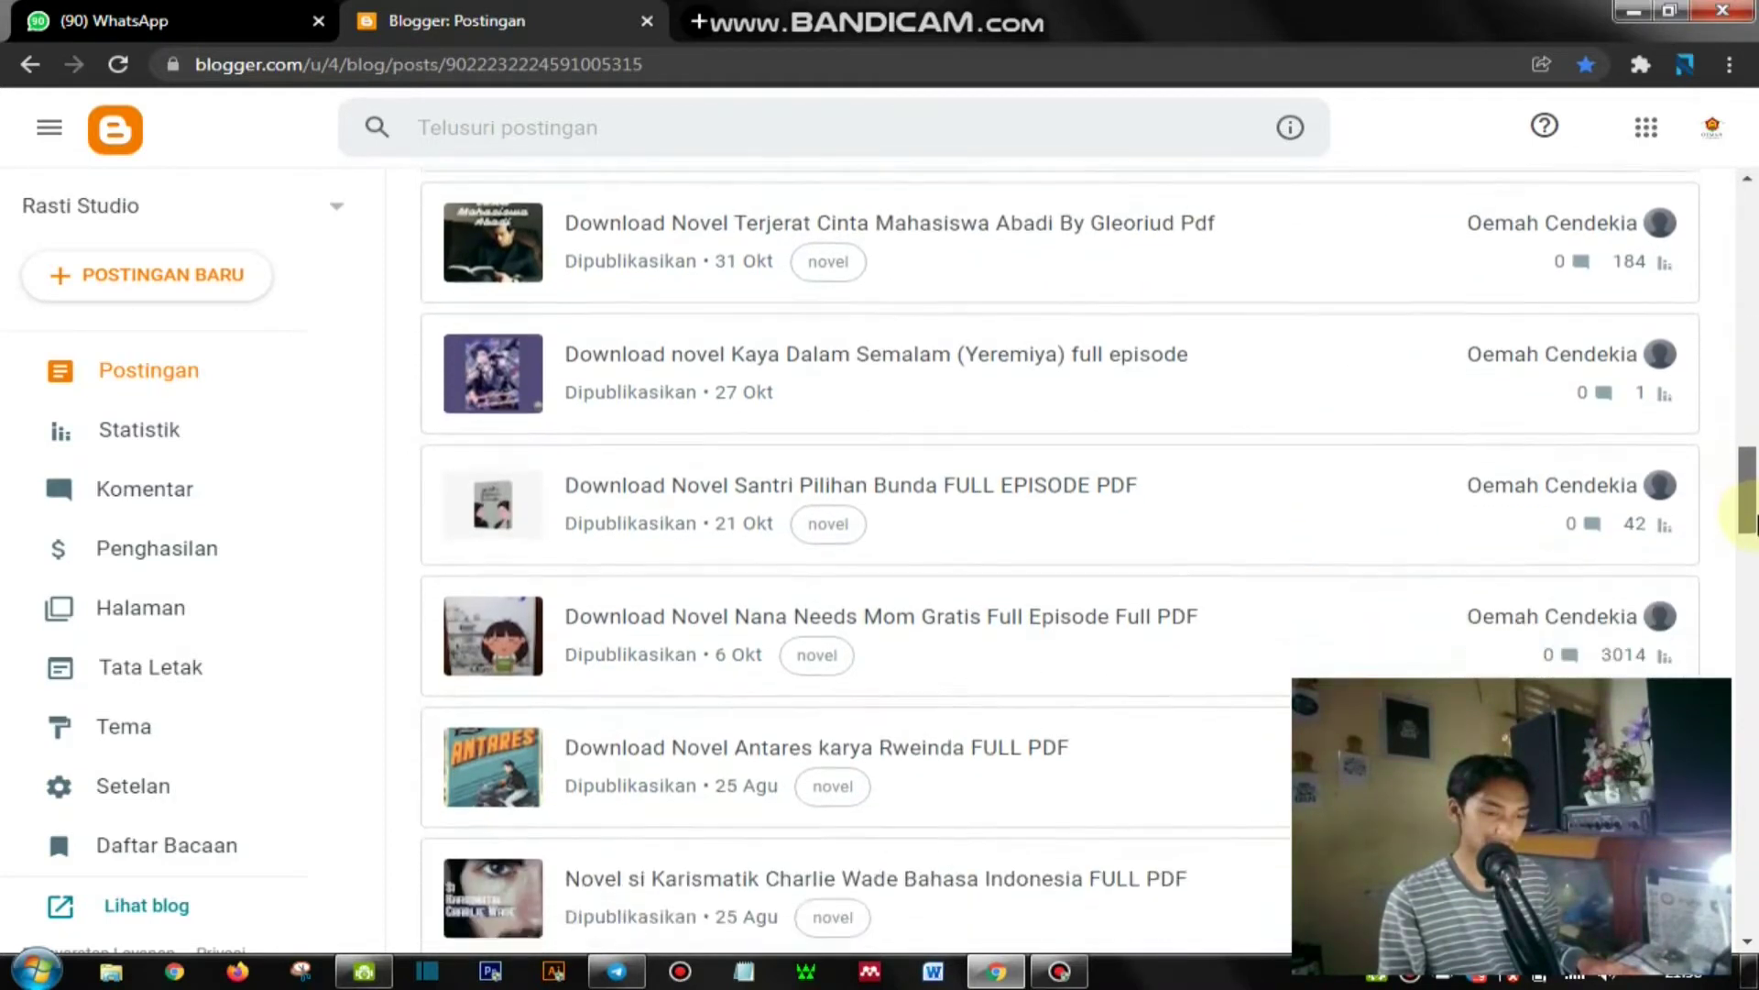
mouse_move(1286, 579)
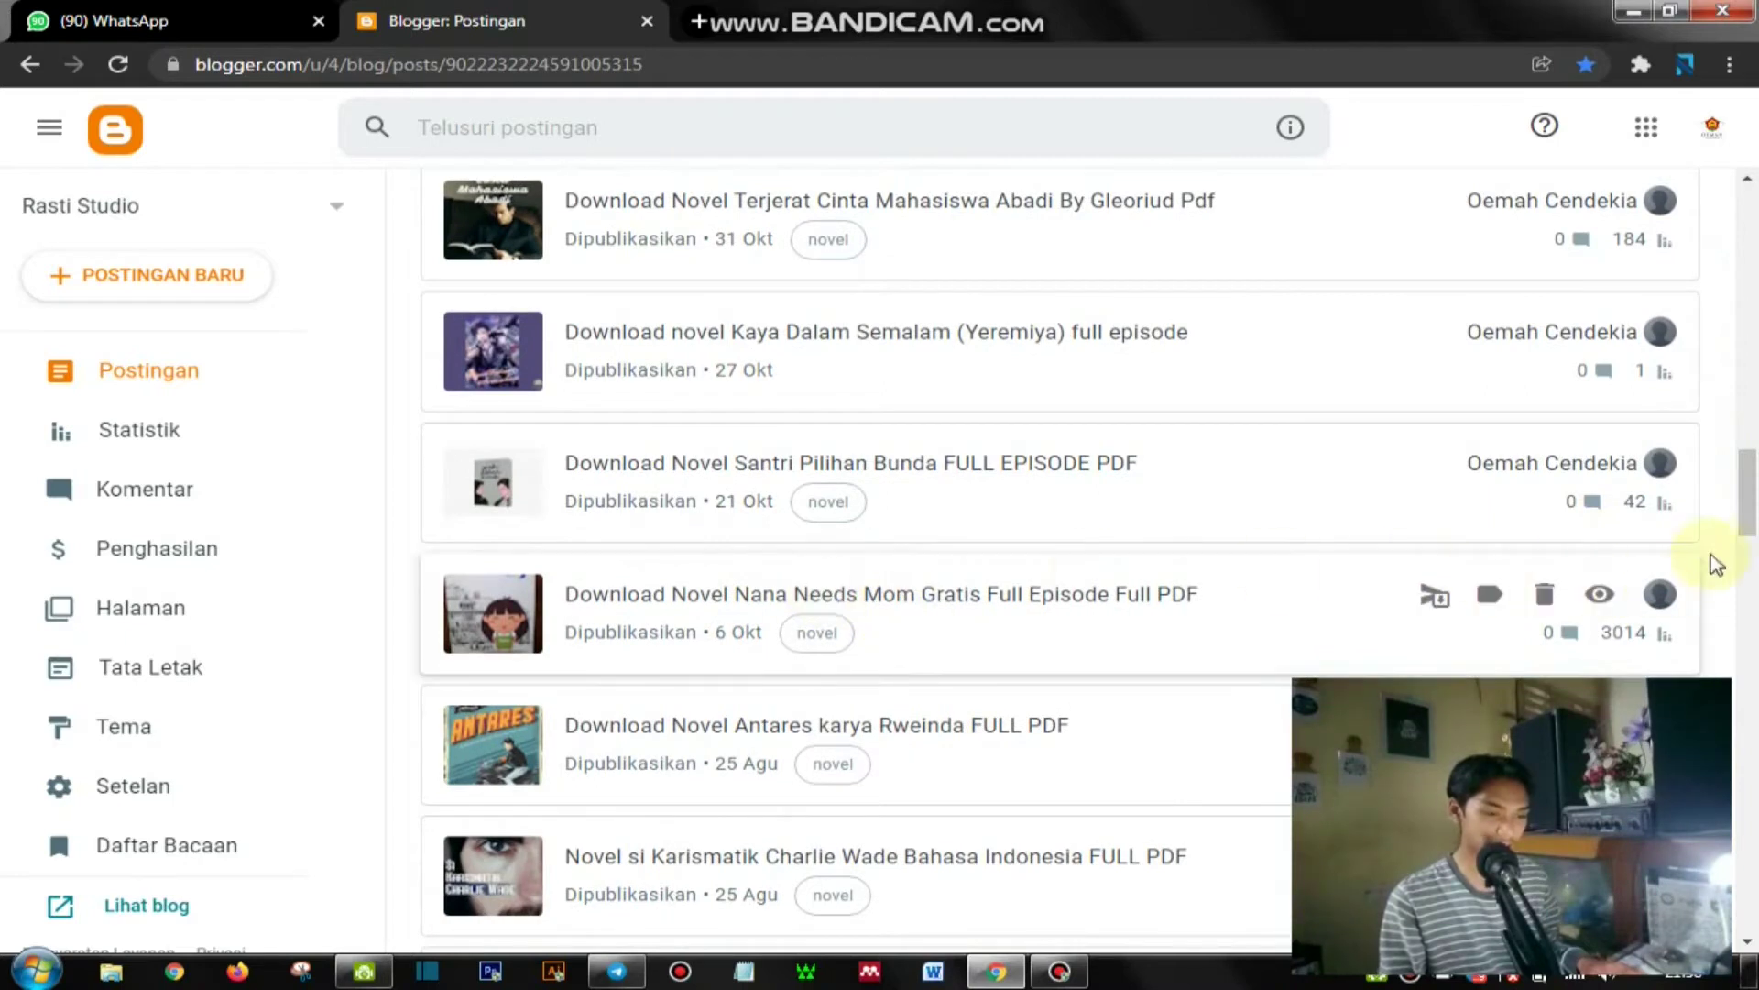
left_click_drag(1749, 491, 1724, 220)
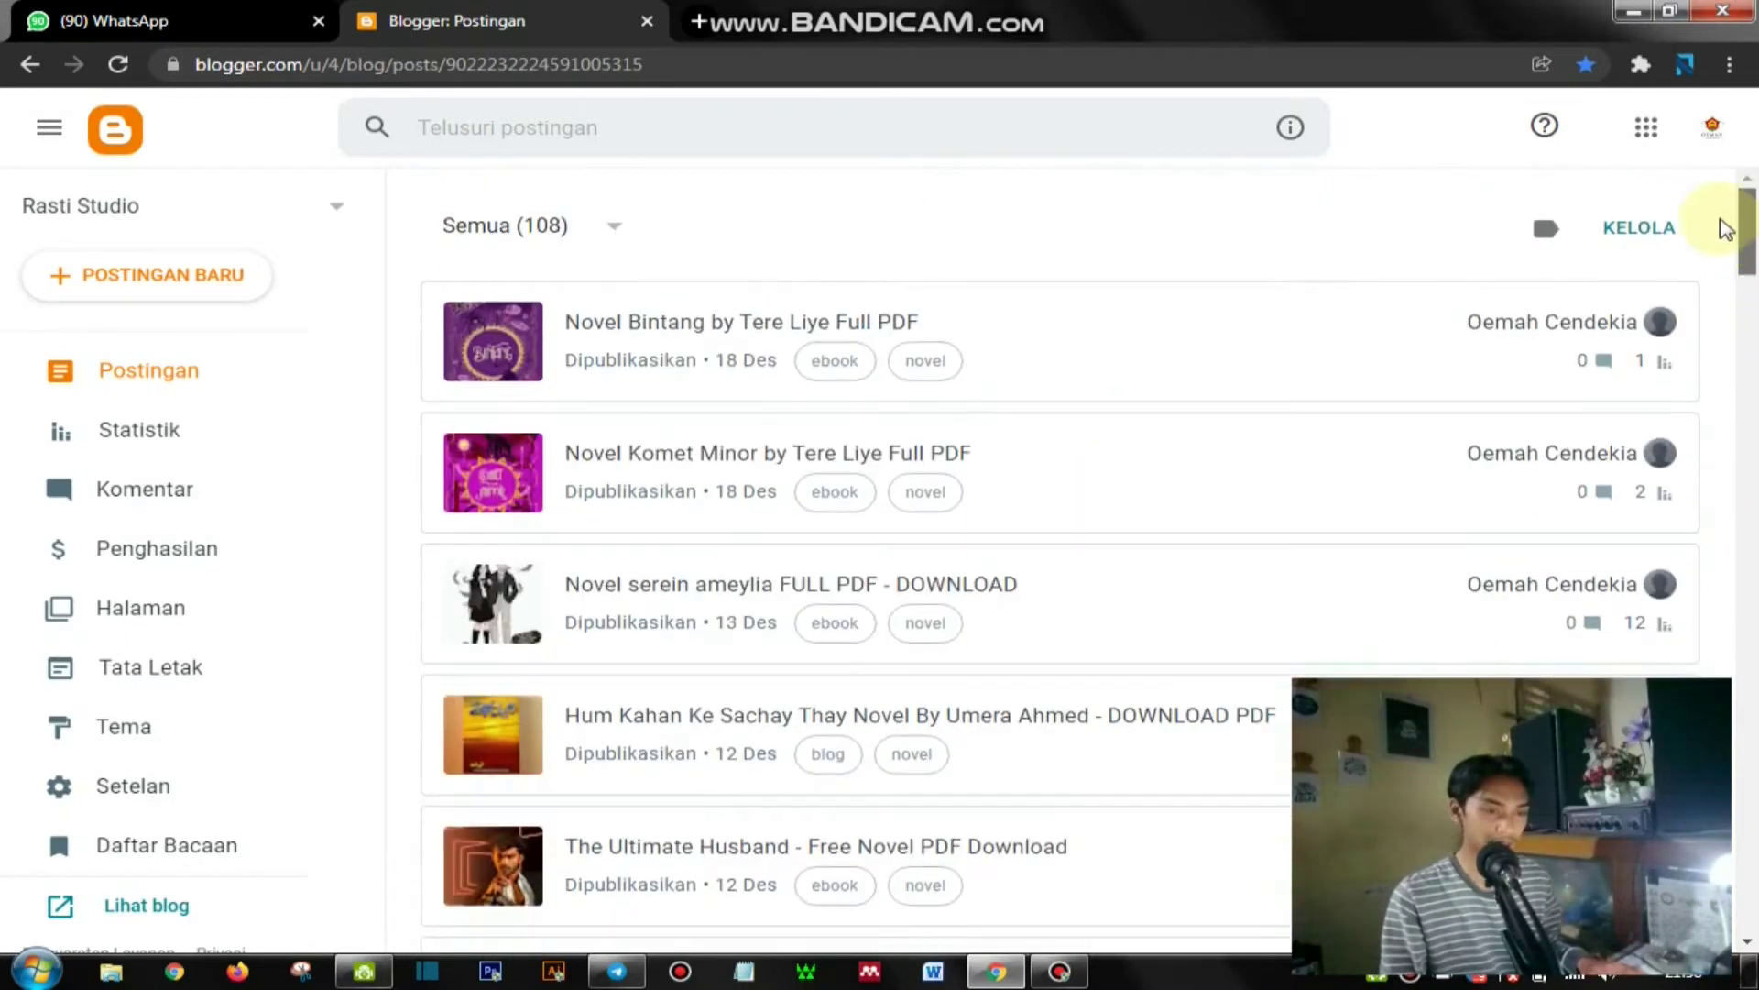
left_click(700, 21)
left_click(974, 110)
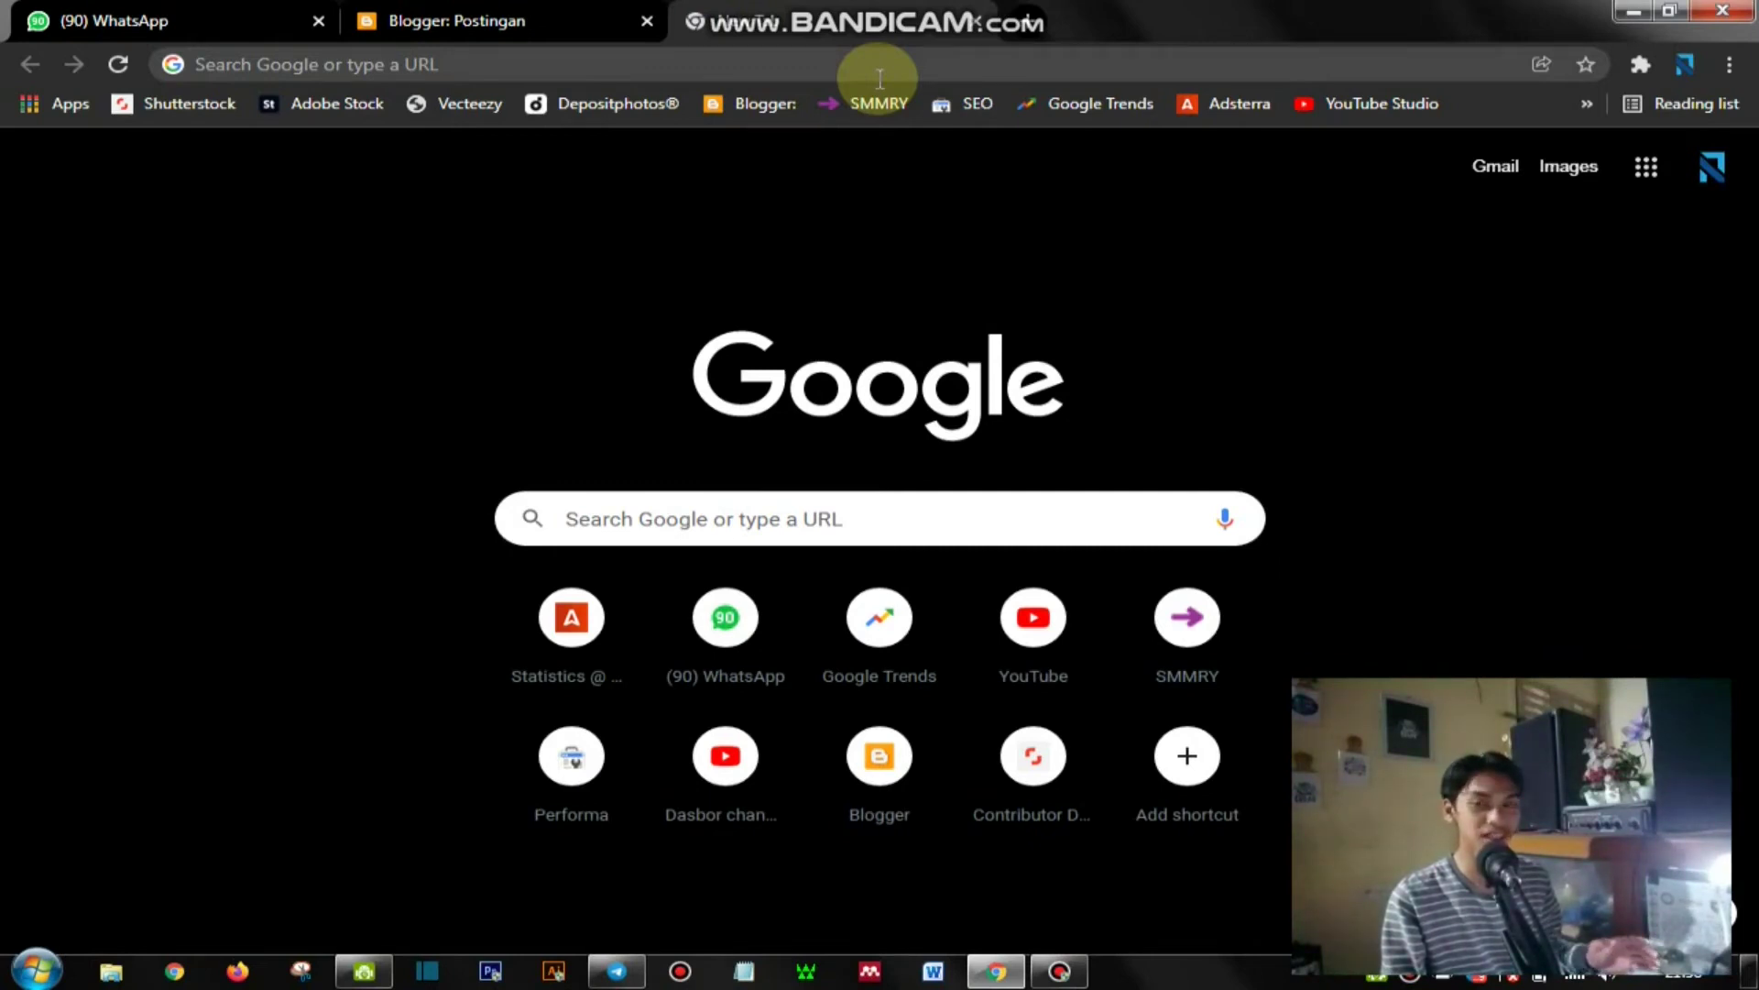
left_click(960, 107)
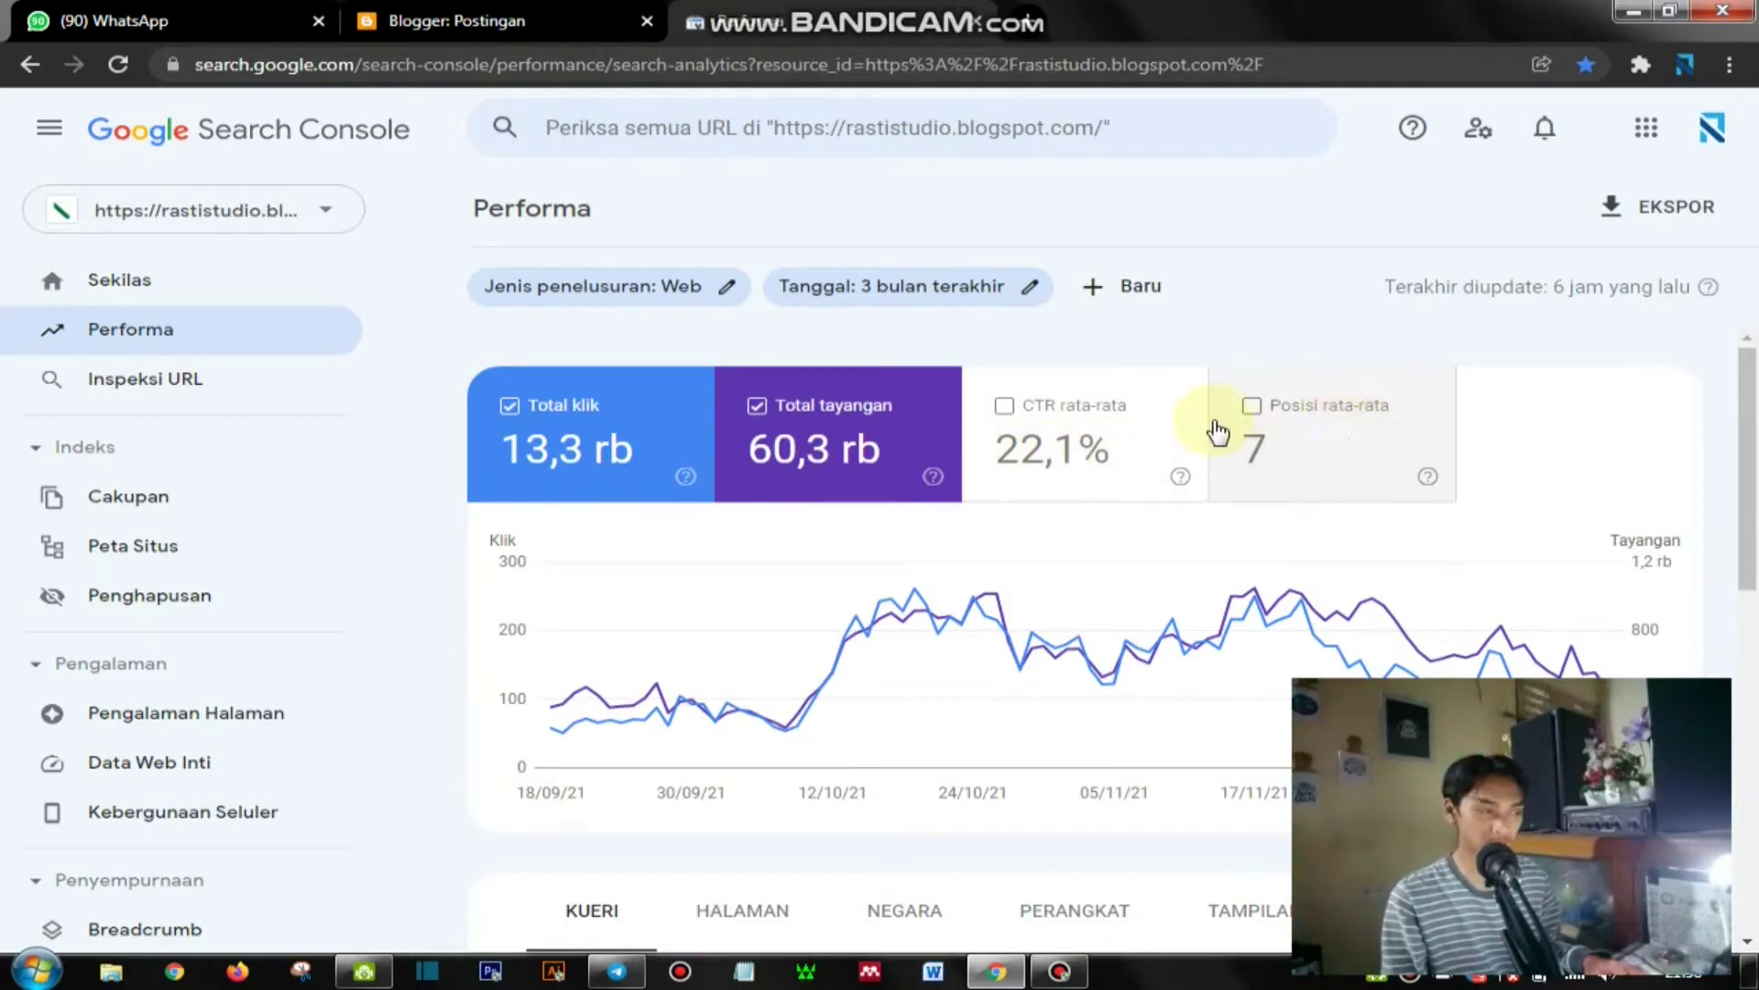
left_click(490, 30)
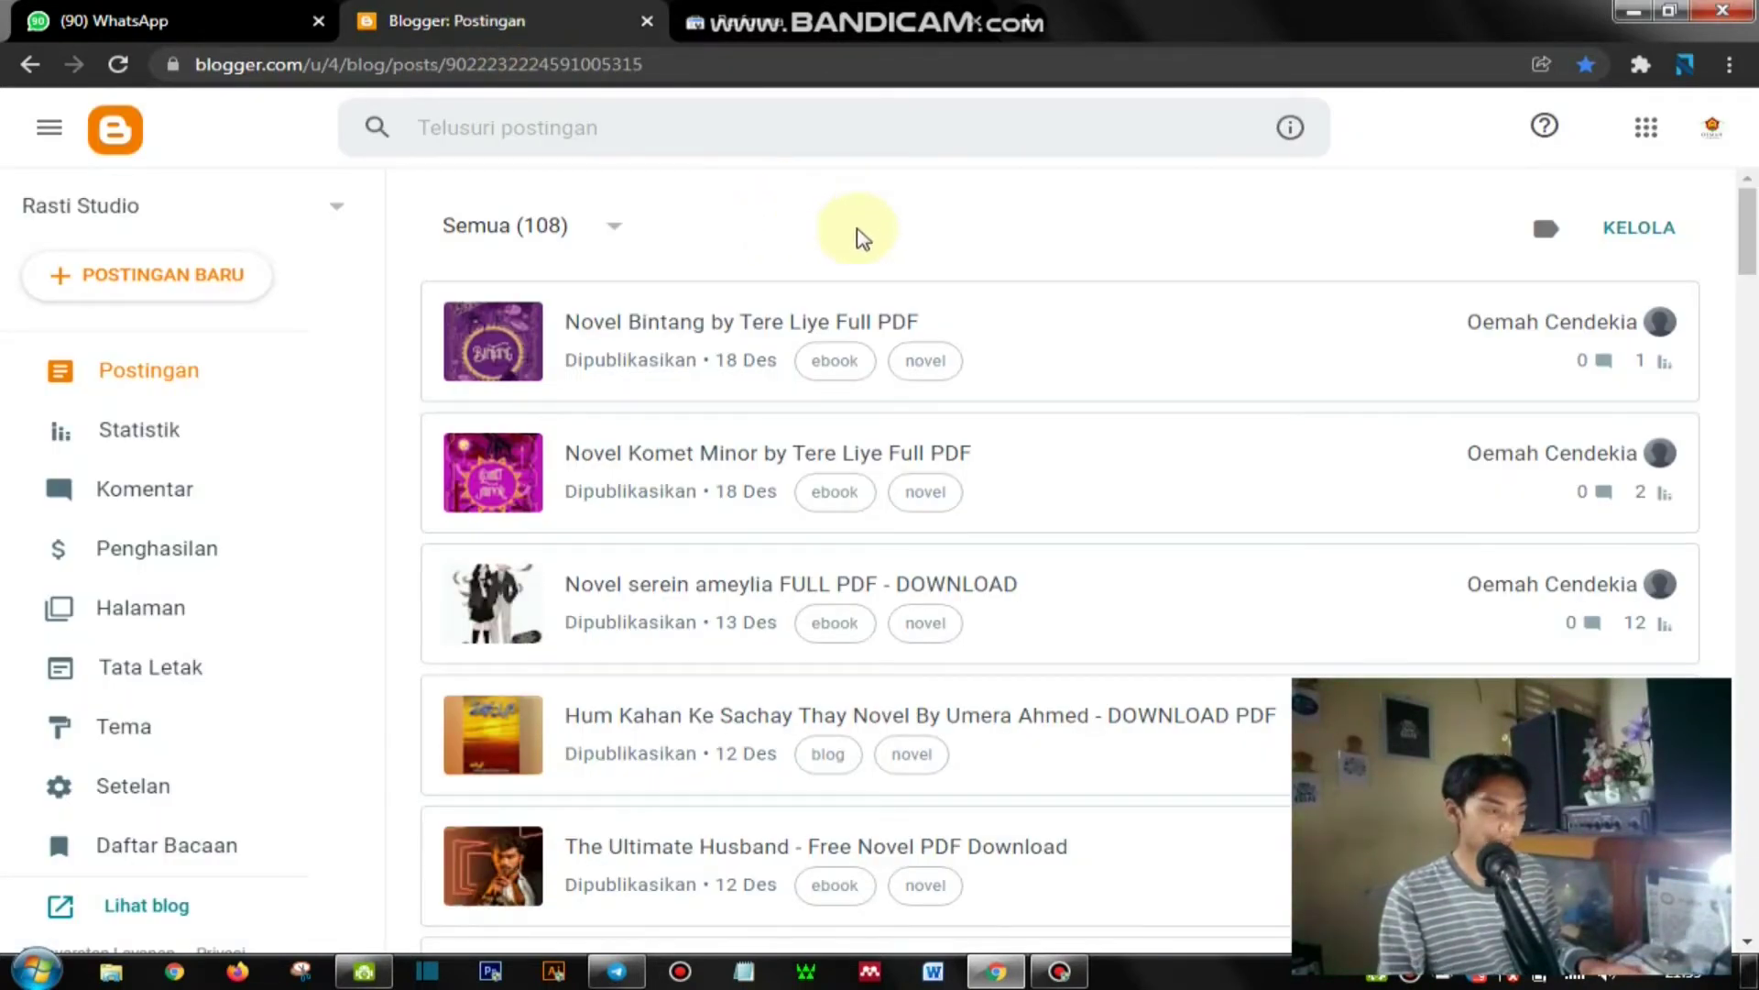
Step: Create a new post and give it the title '8 Trend Desain Logo yang akan Populer pada Tahun 2022'
scroll(866, 242, "down", 1)
scroll(872, 243, "up", 1)
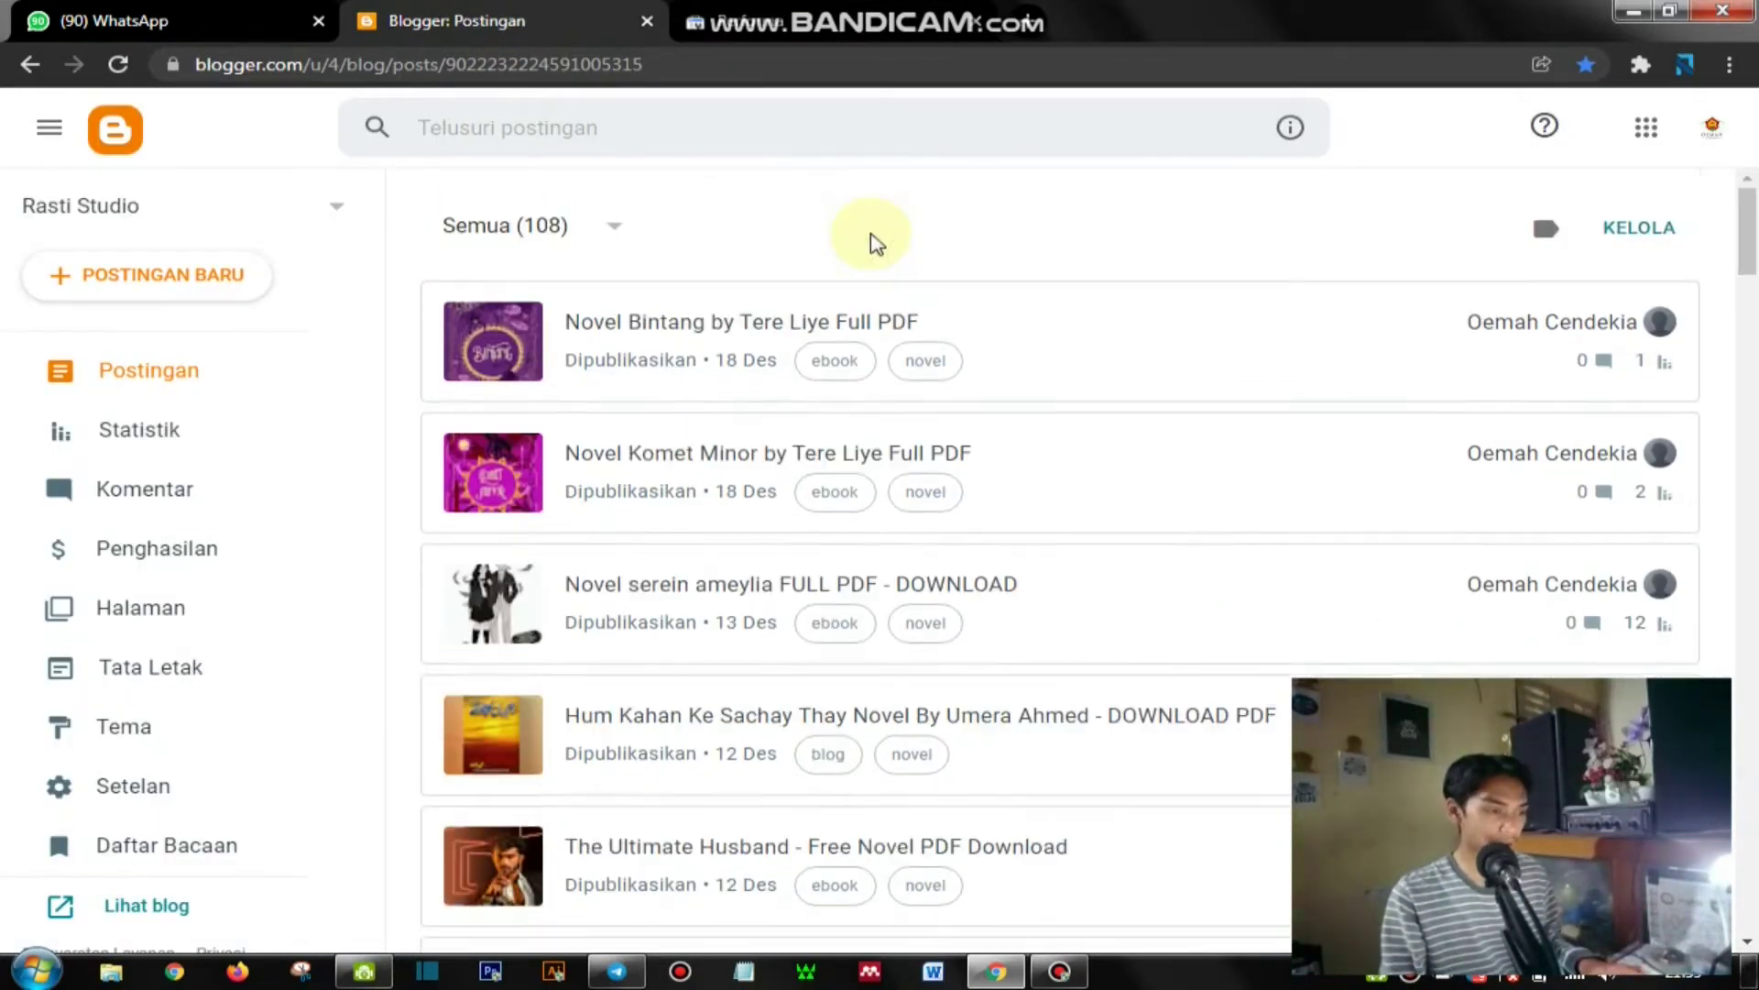
left_click(220, 272)
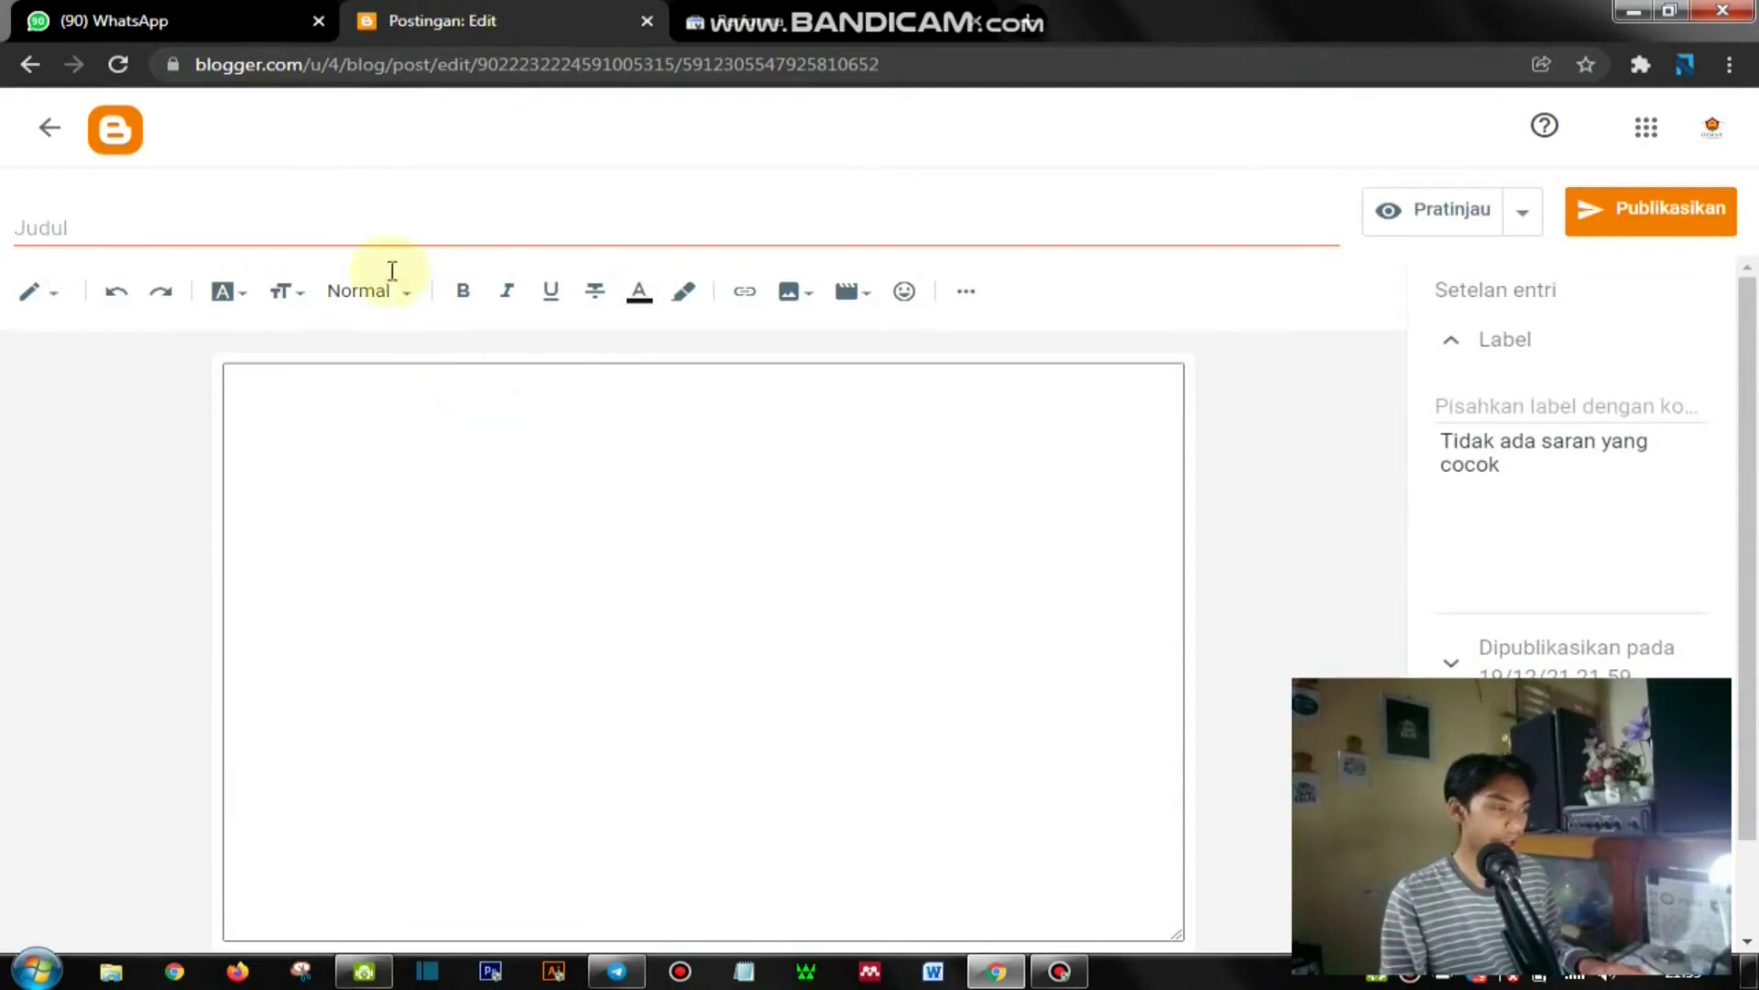
left_click(377, 234)
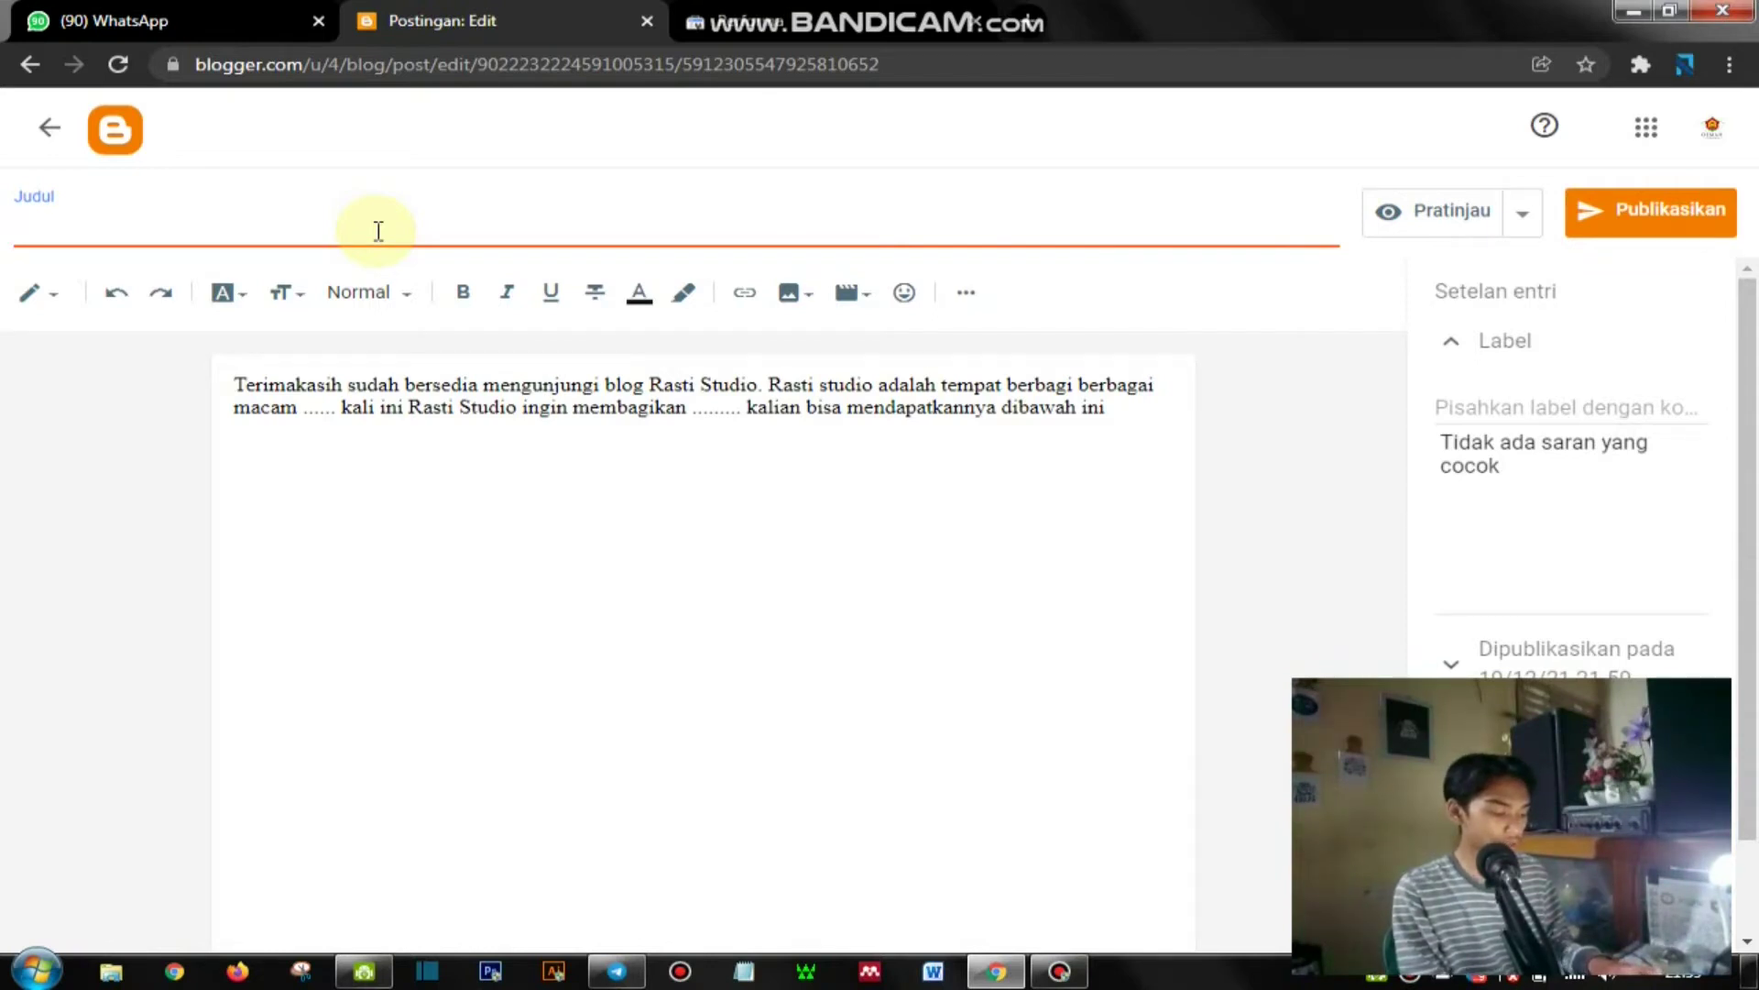
type("Trend ")
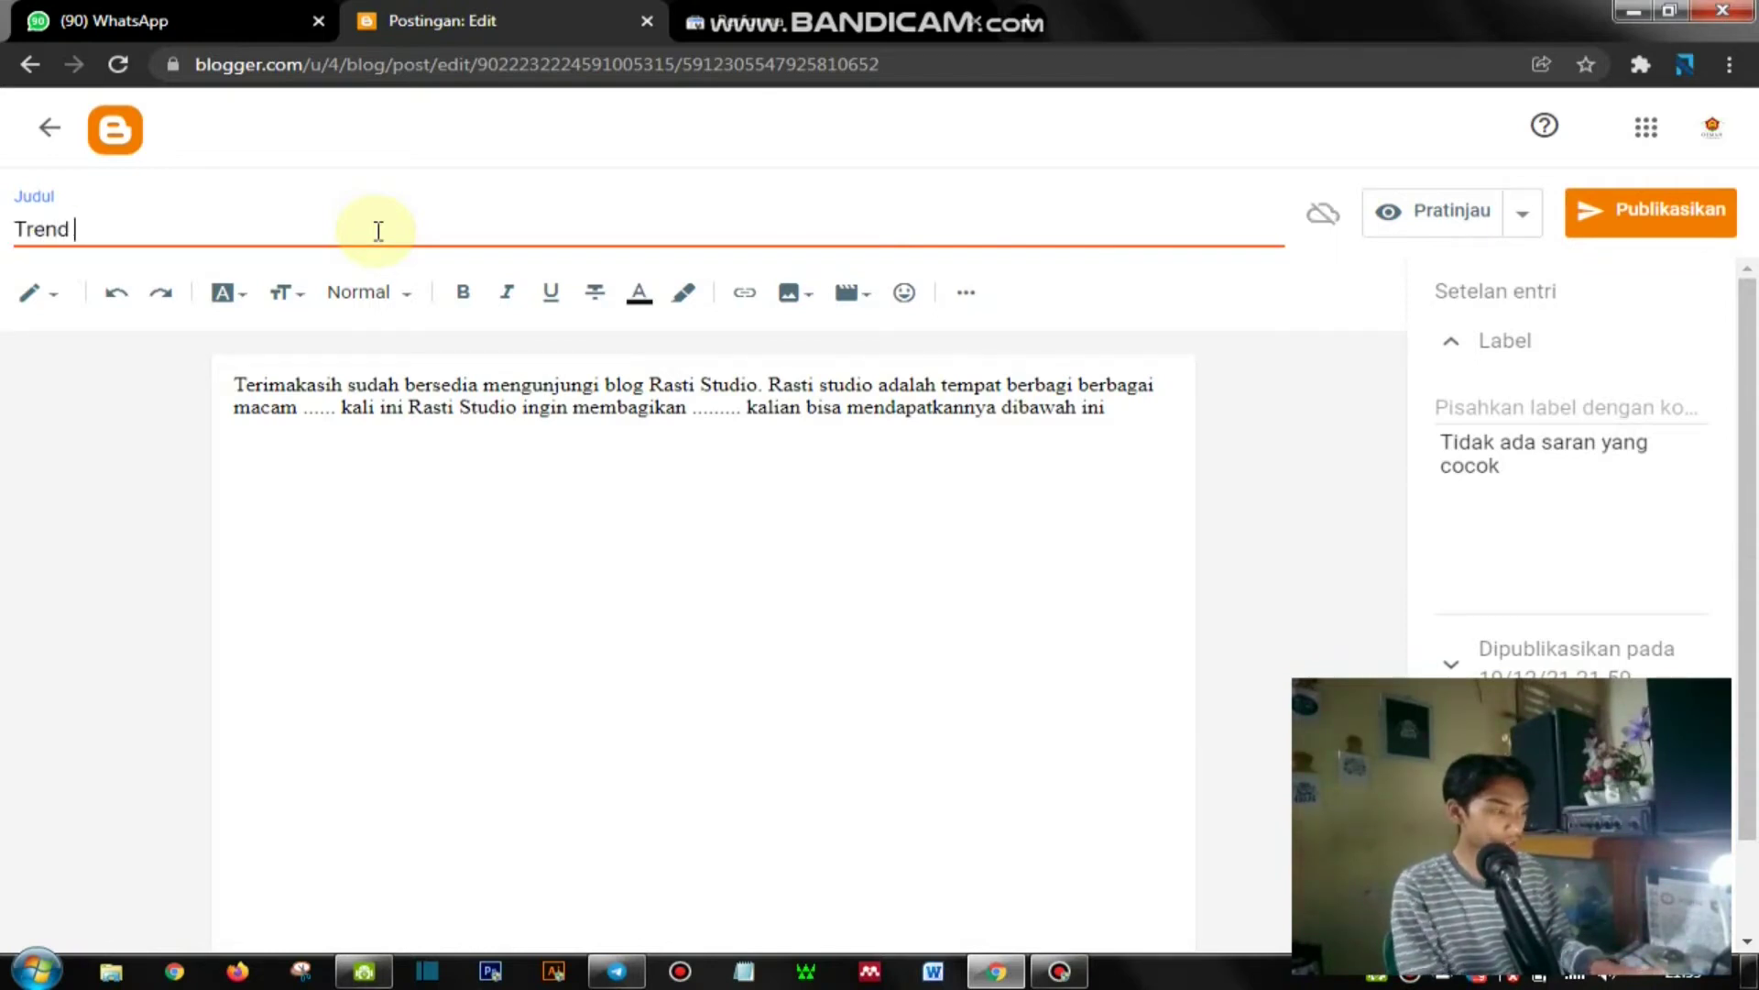
type("Desain L")
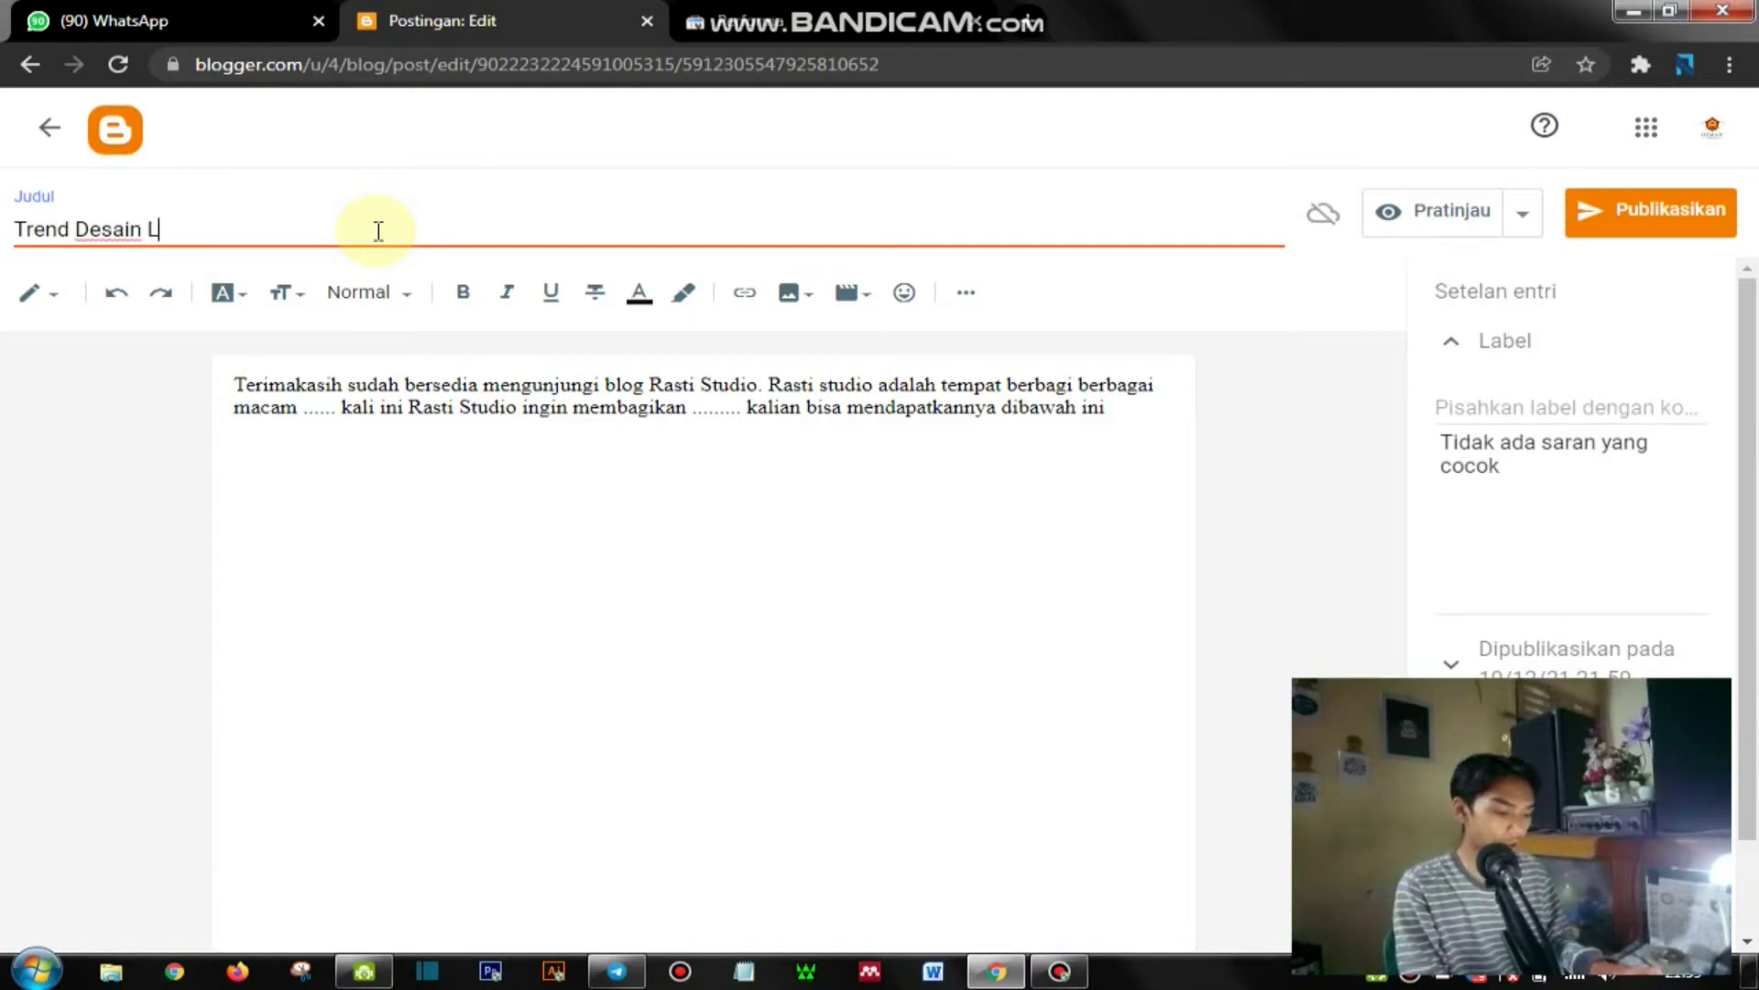
type("ogo yang ak")
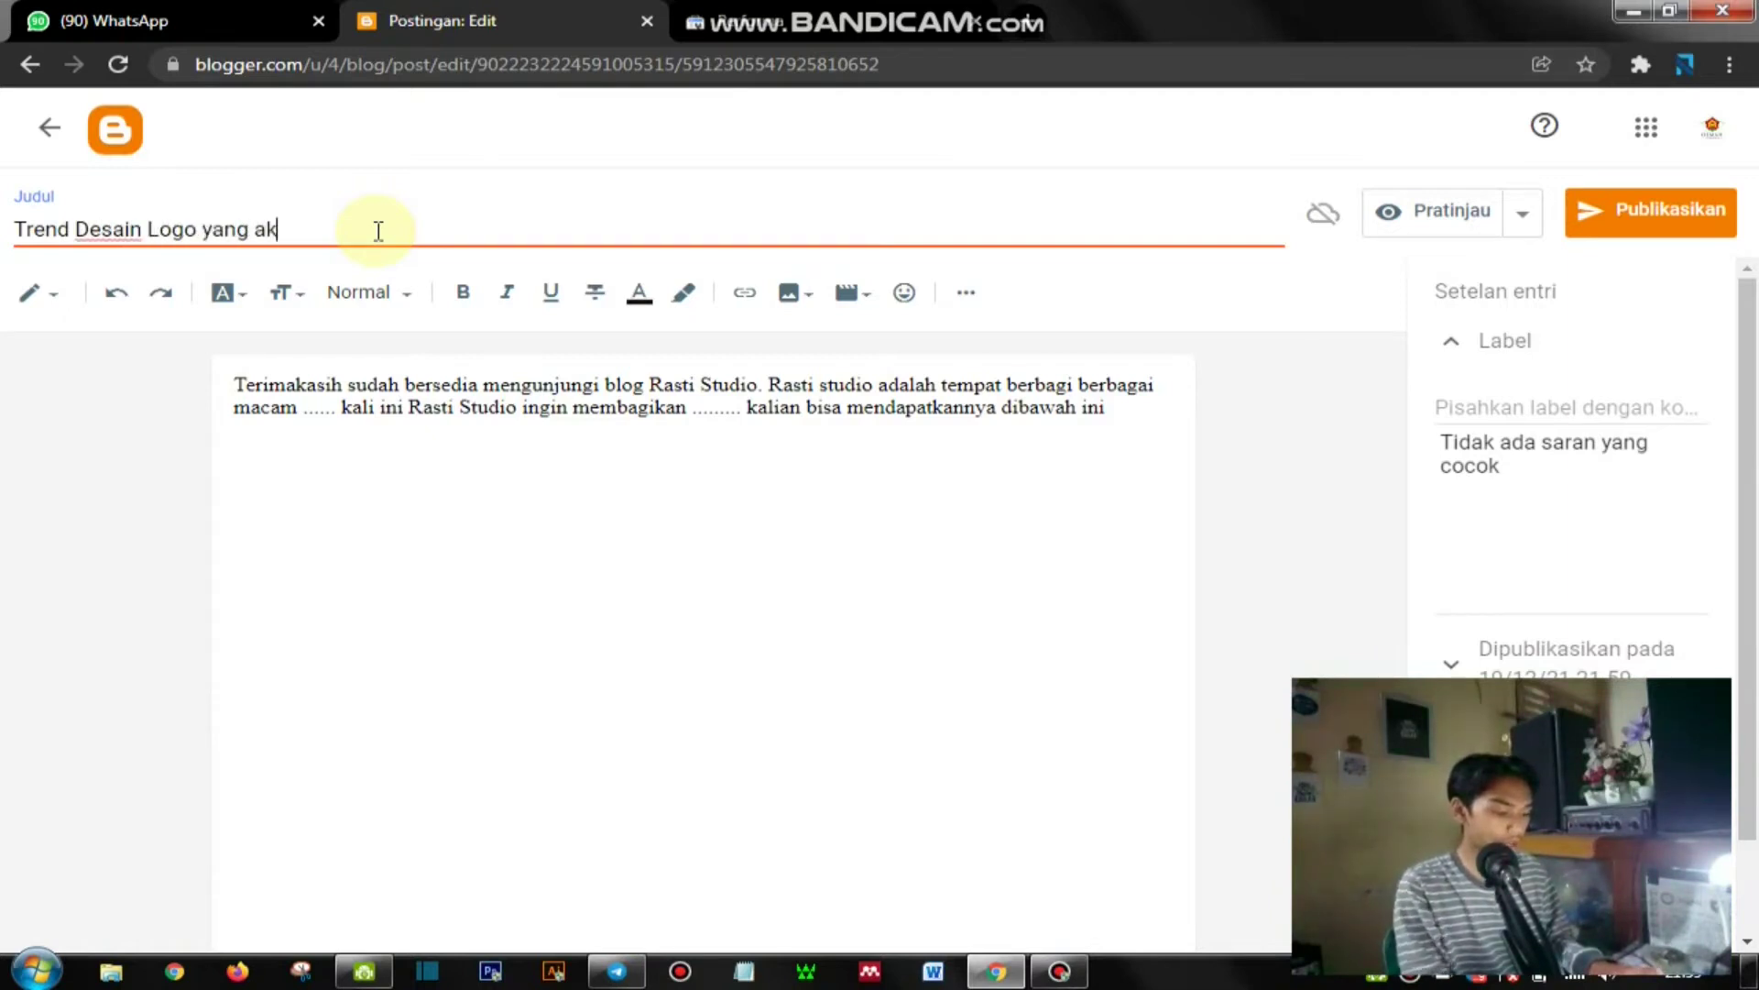
type("an Populer")
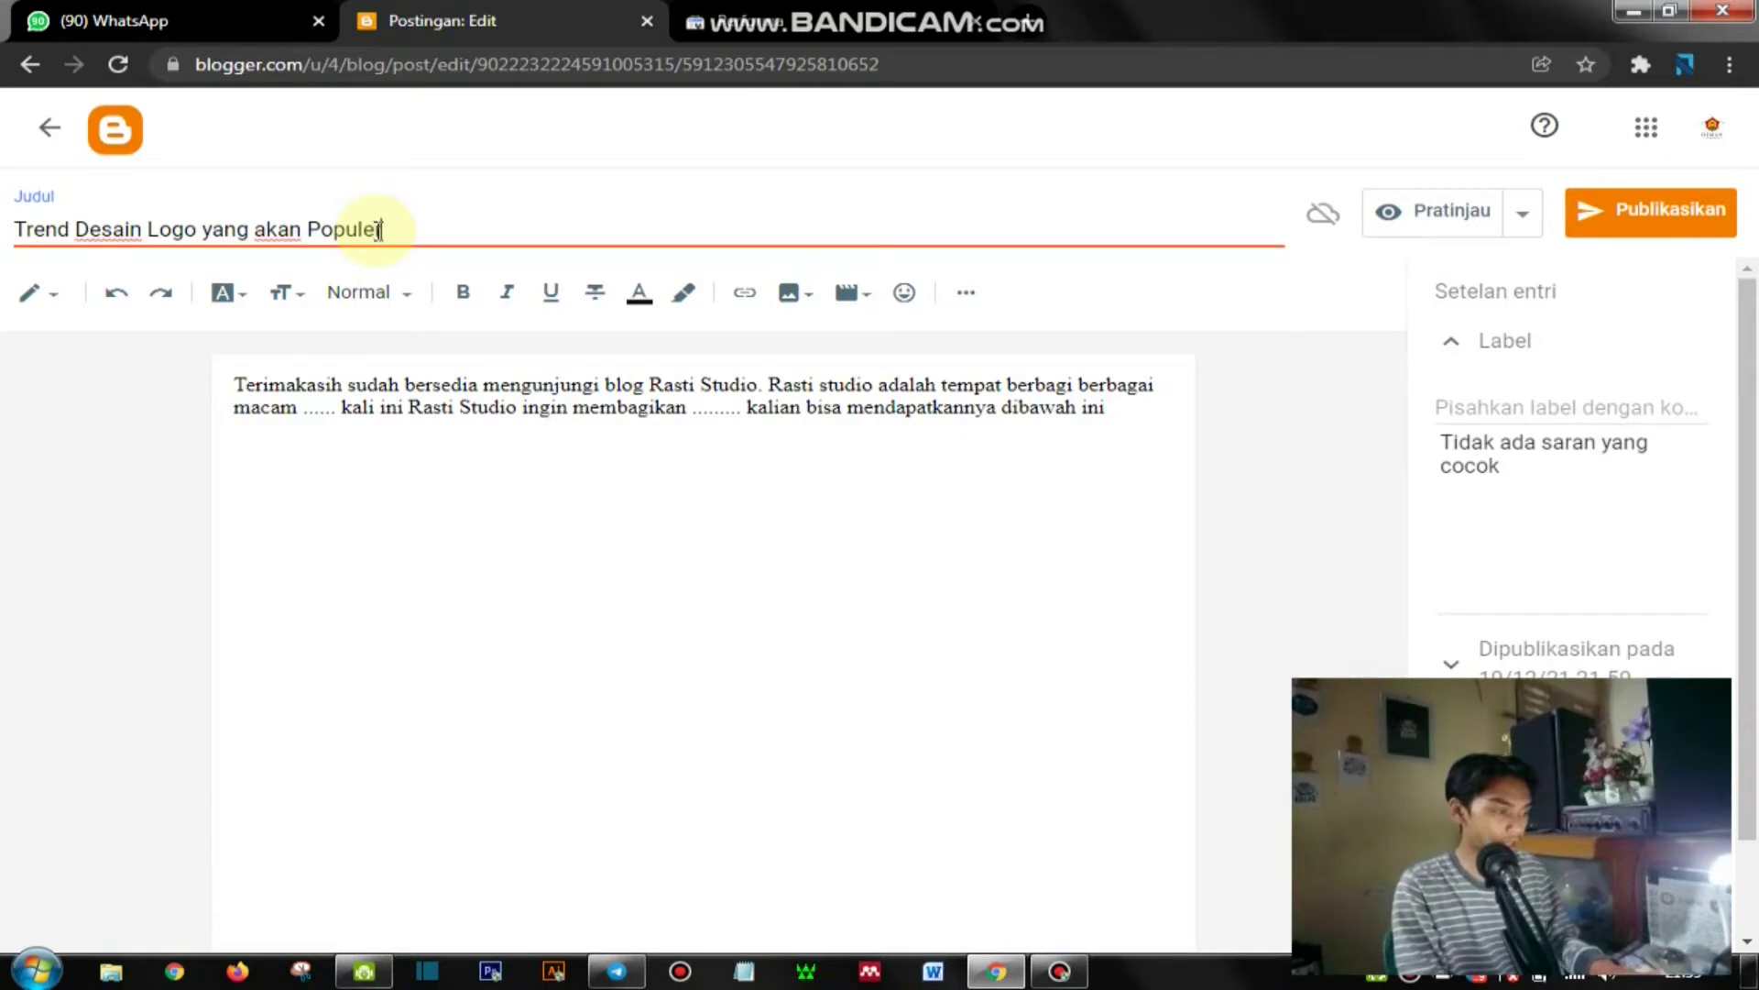
type(" pada Tahun")
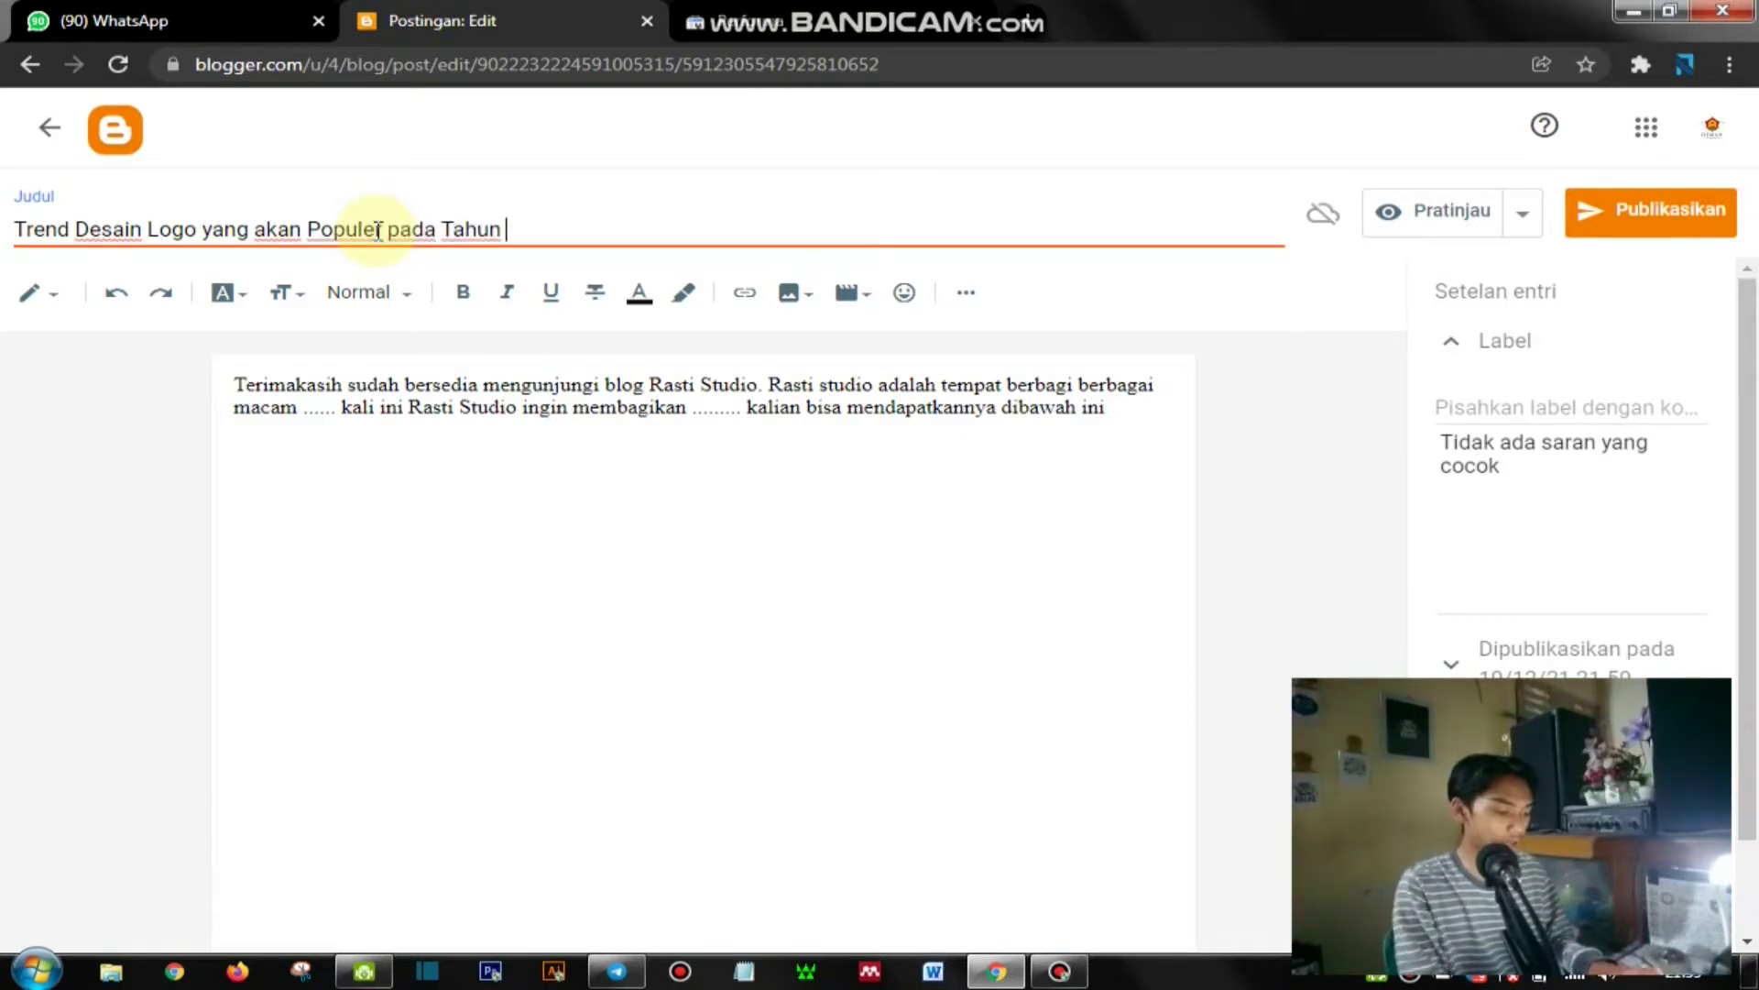
type(" 2022")
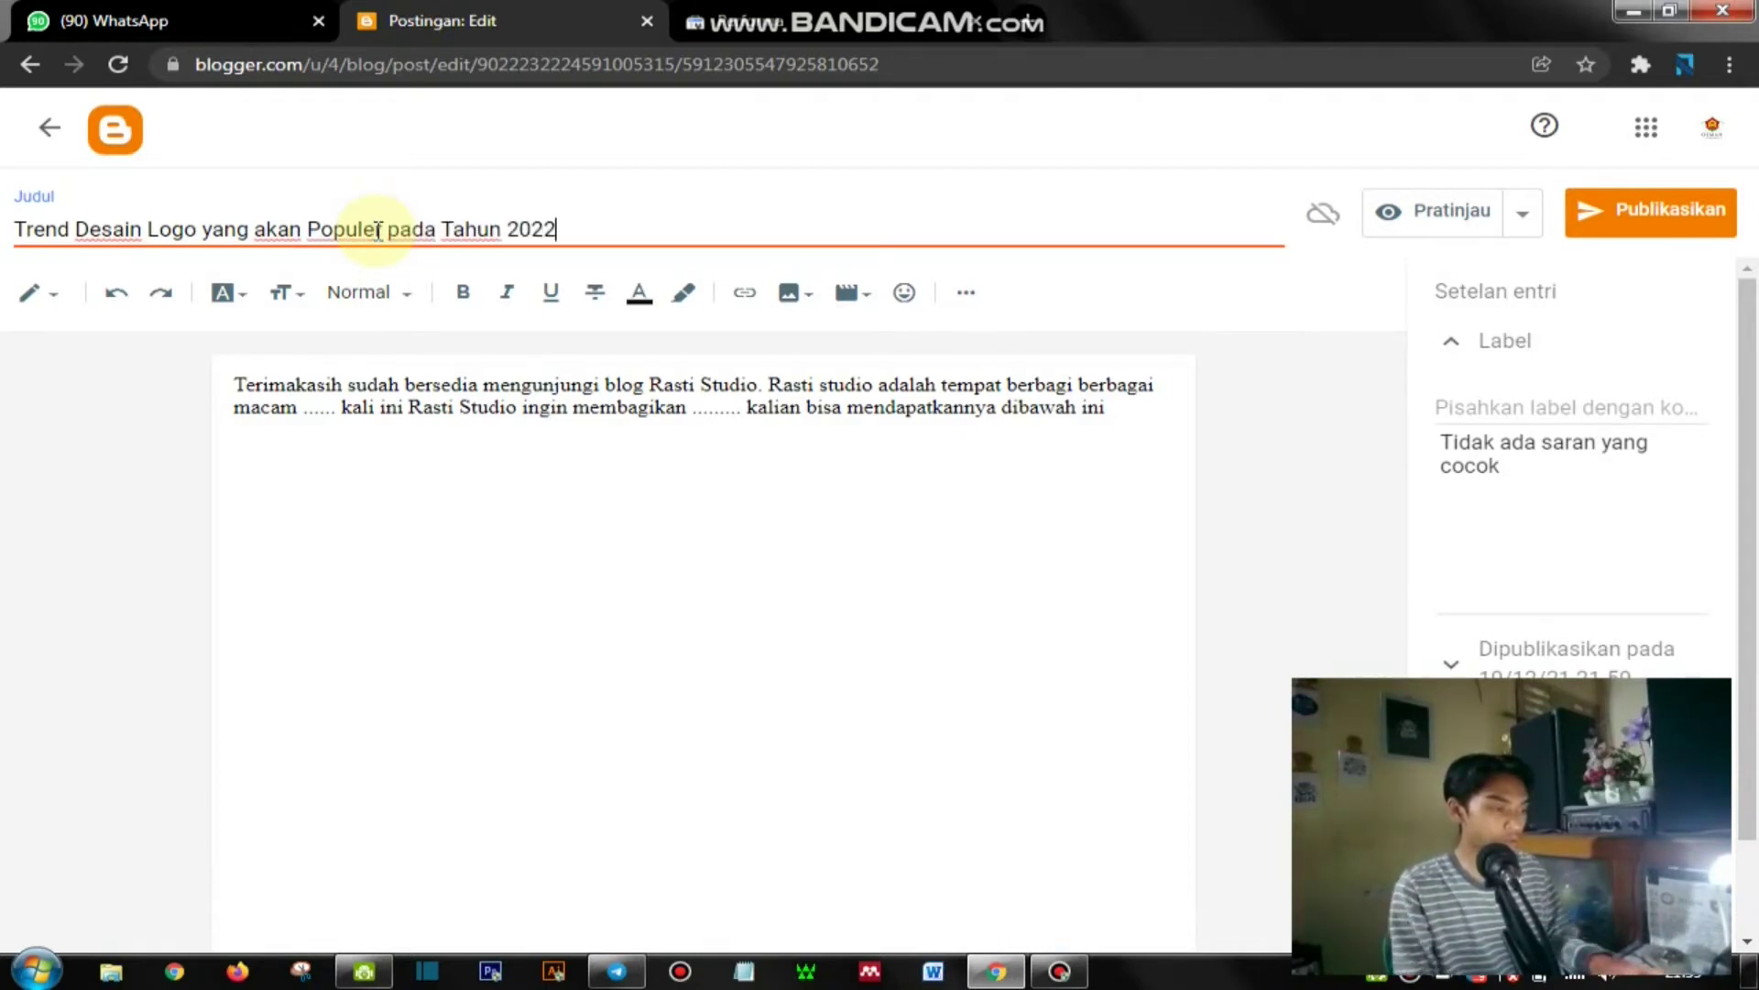
left_click(17, 231)
type("8")
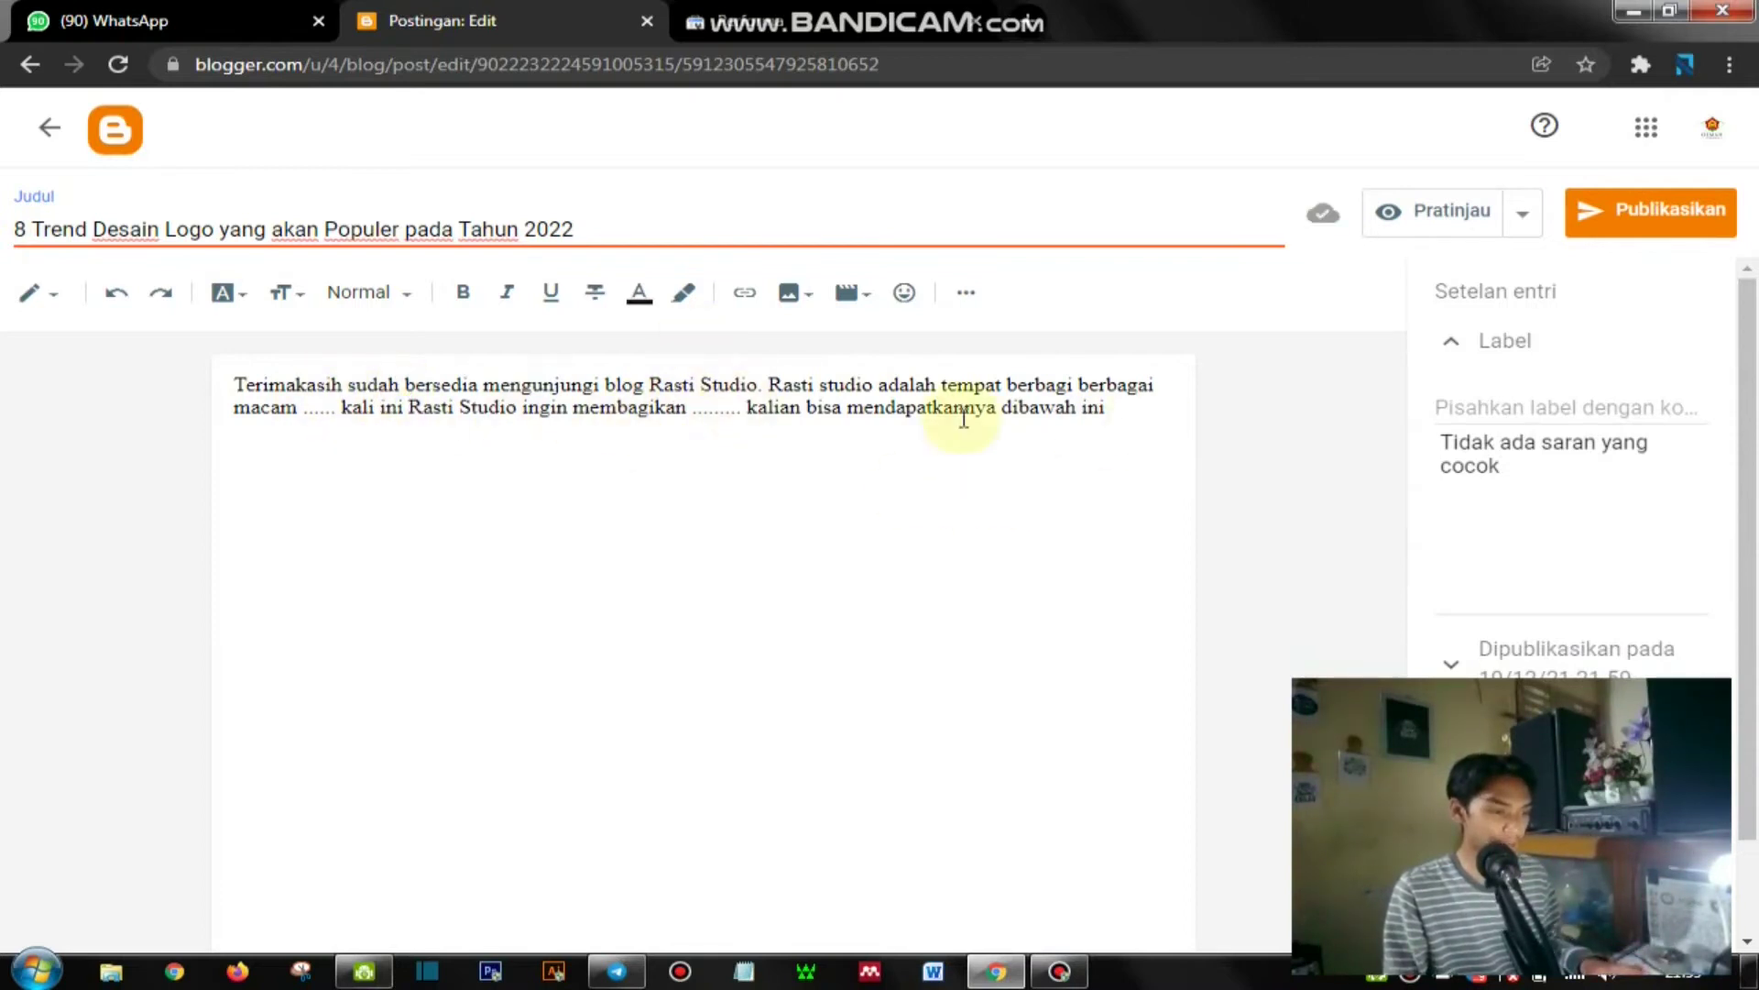
Step: Replace the dots after 'macam' with 'informasi desain', delete the closing sentence and end with a period
left_click_drag(339, 412, 305, 414)
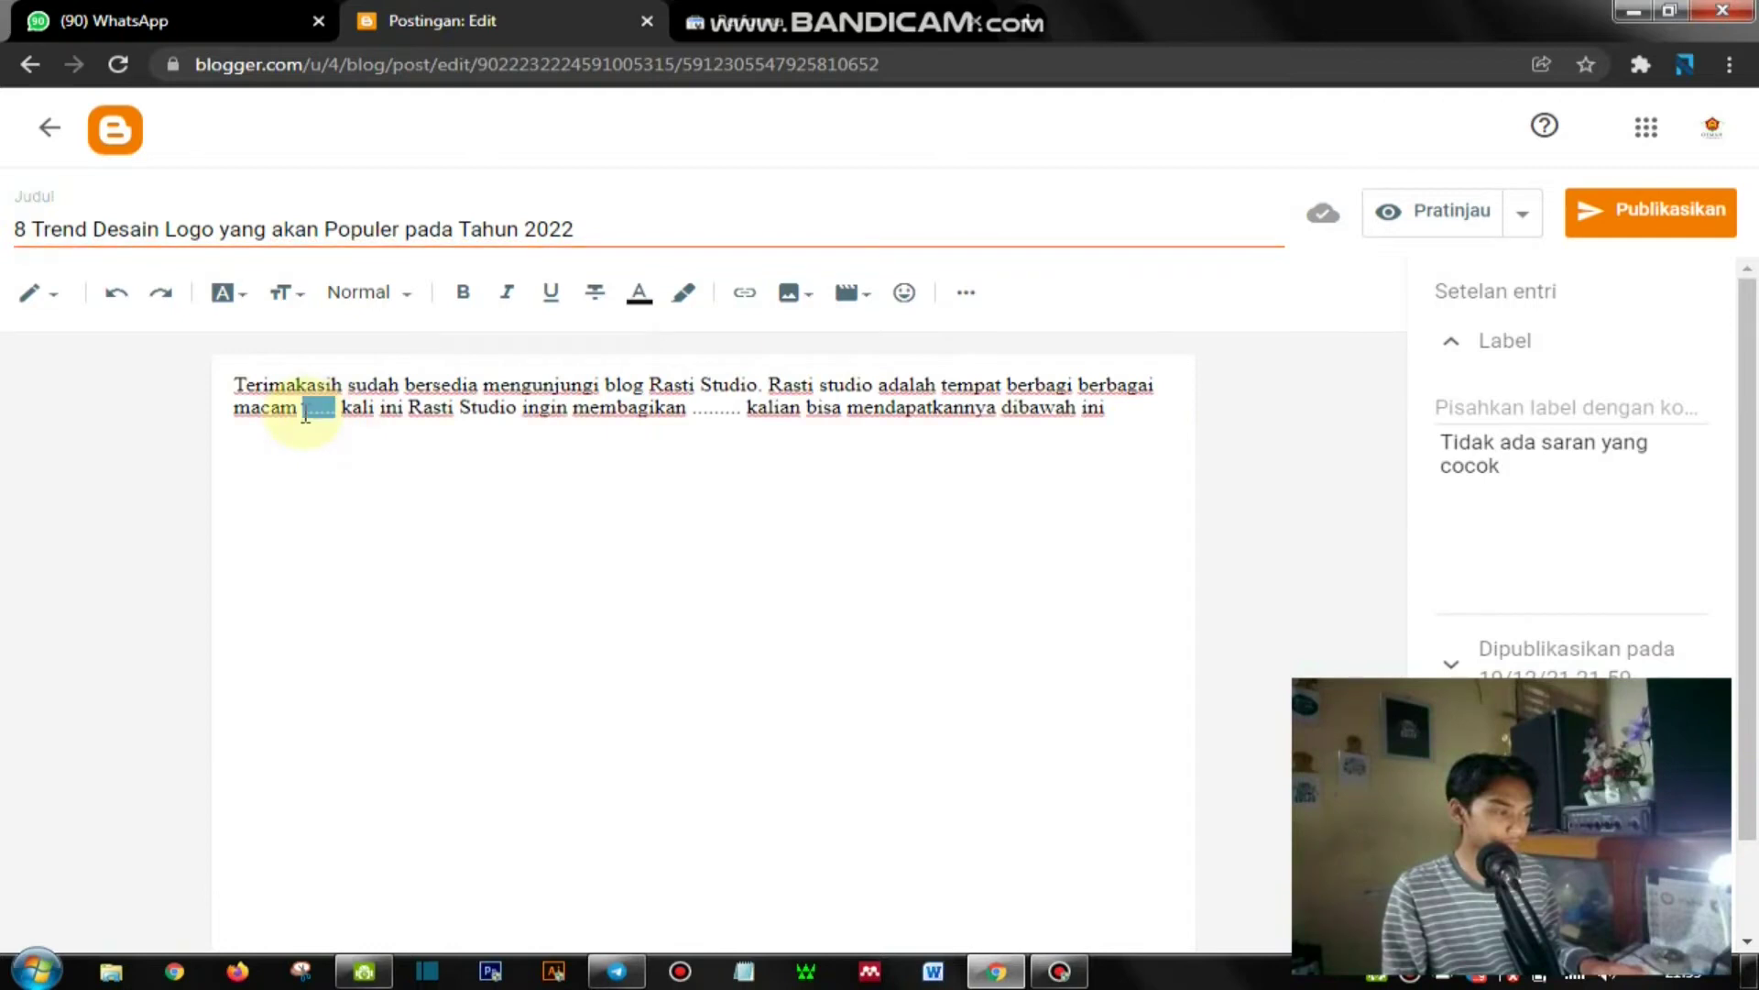
type("informas")
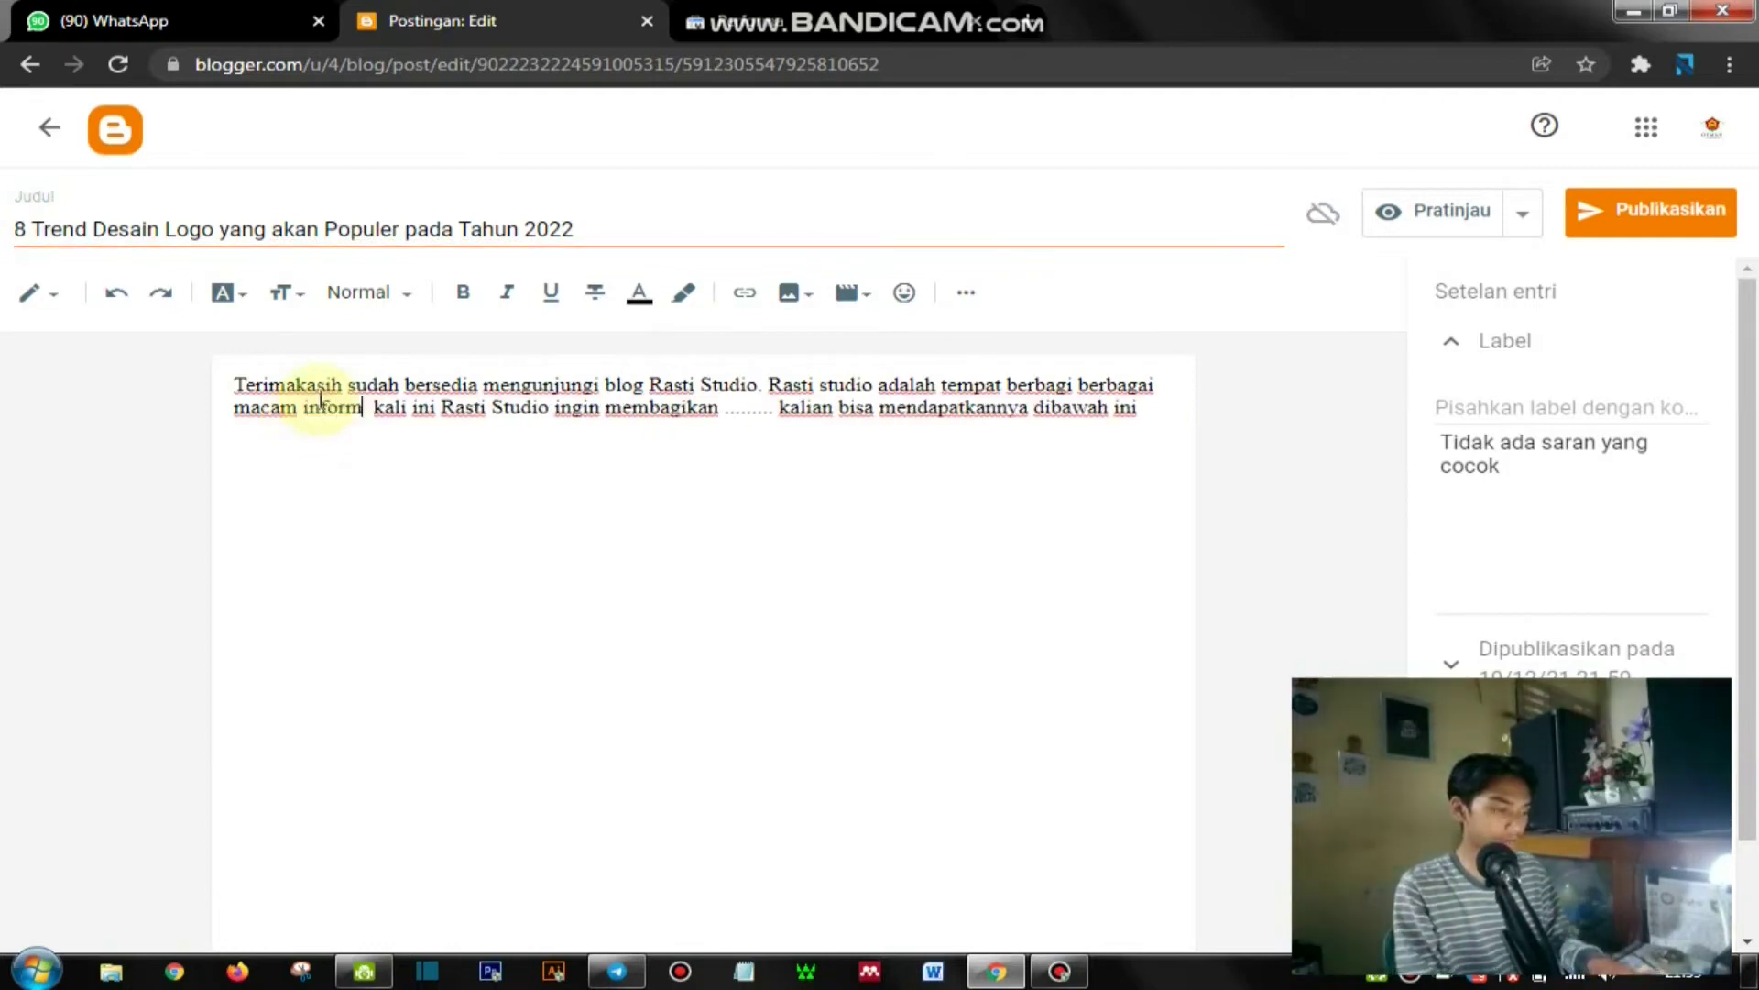
type("i desain")
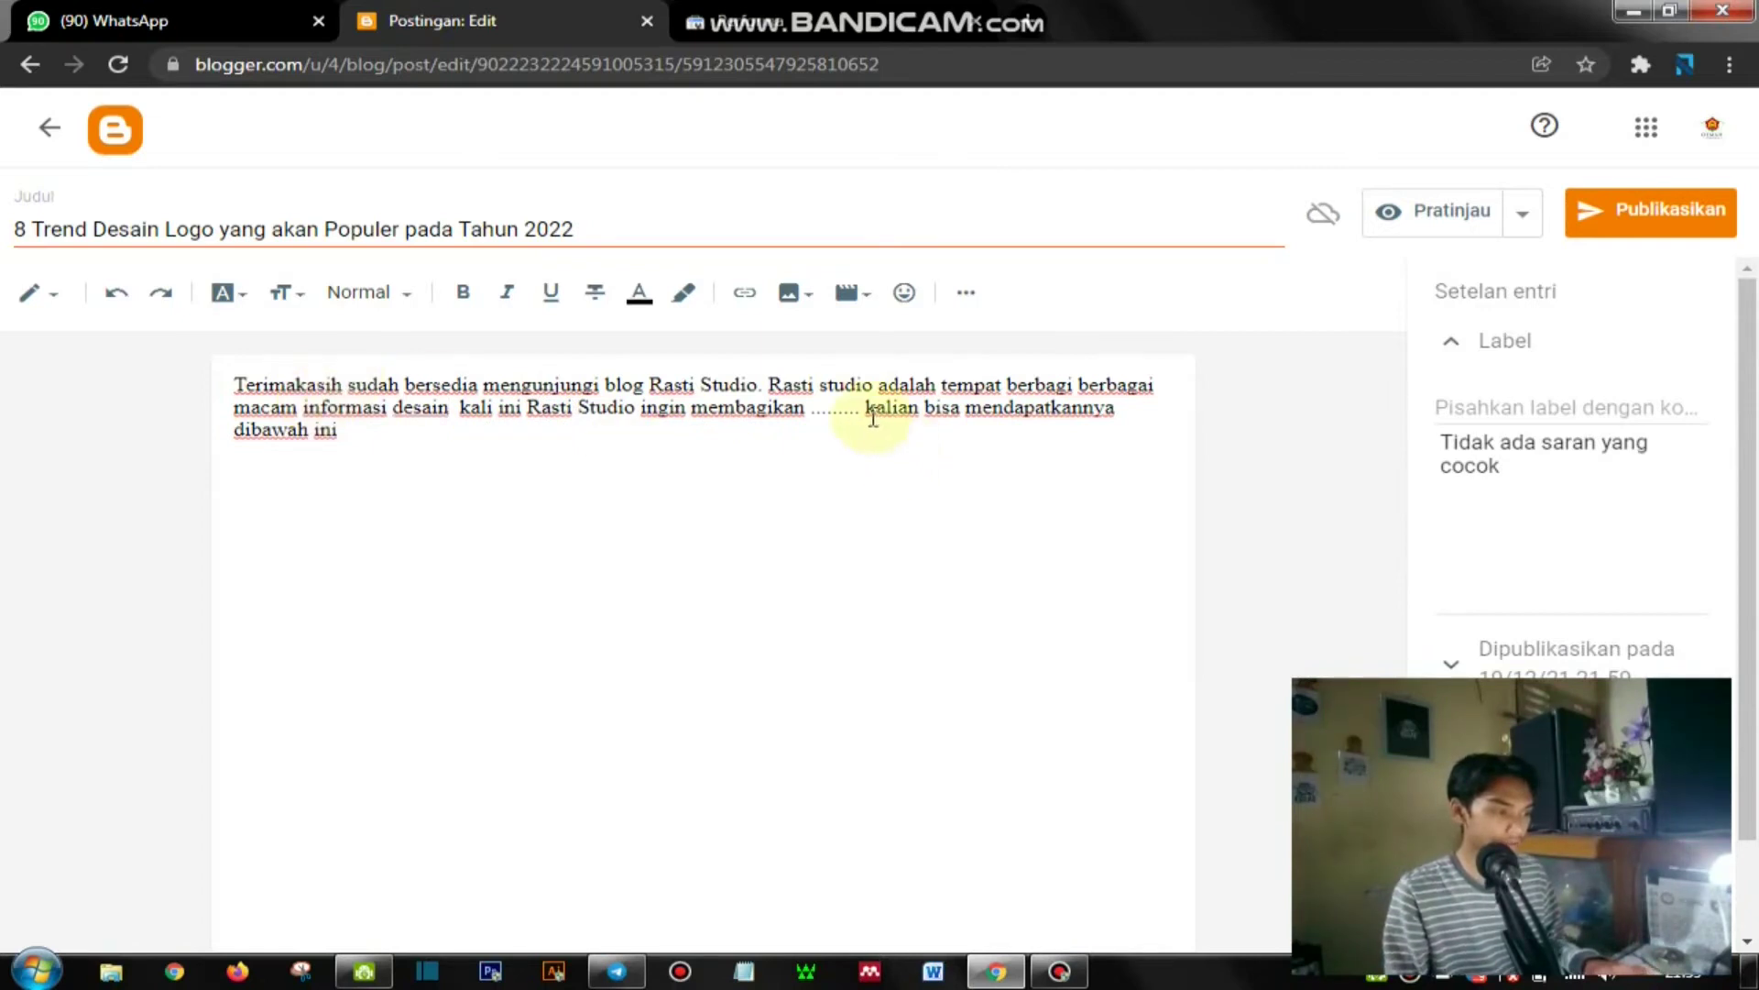
left_click(404, 427)
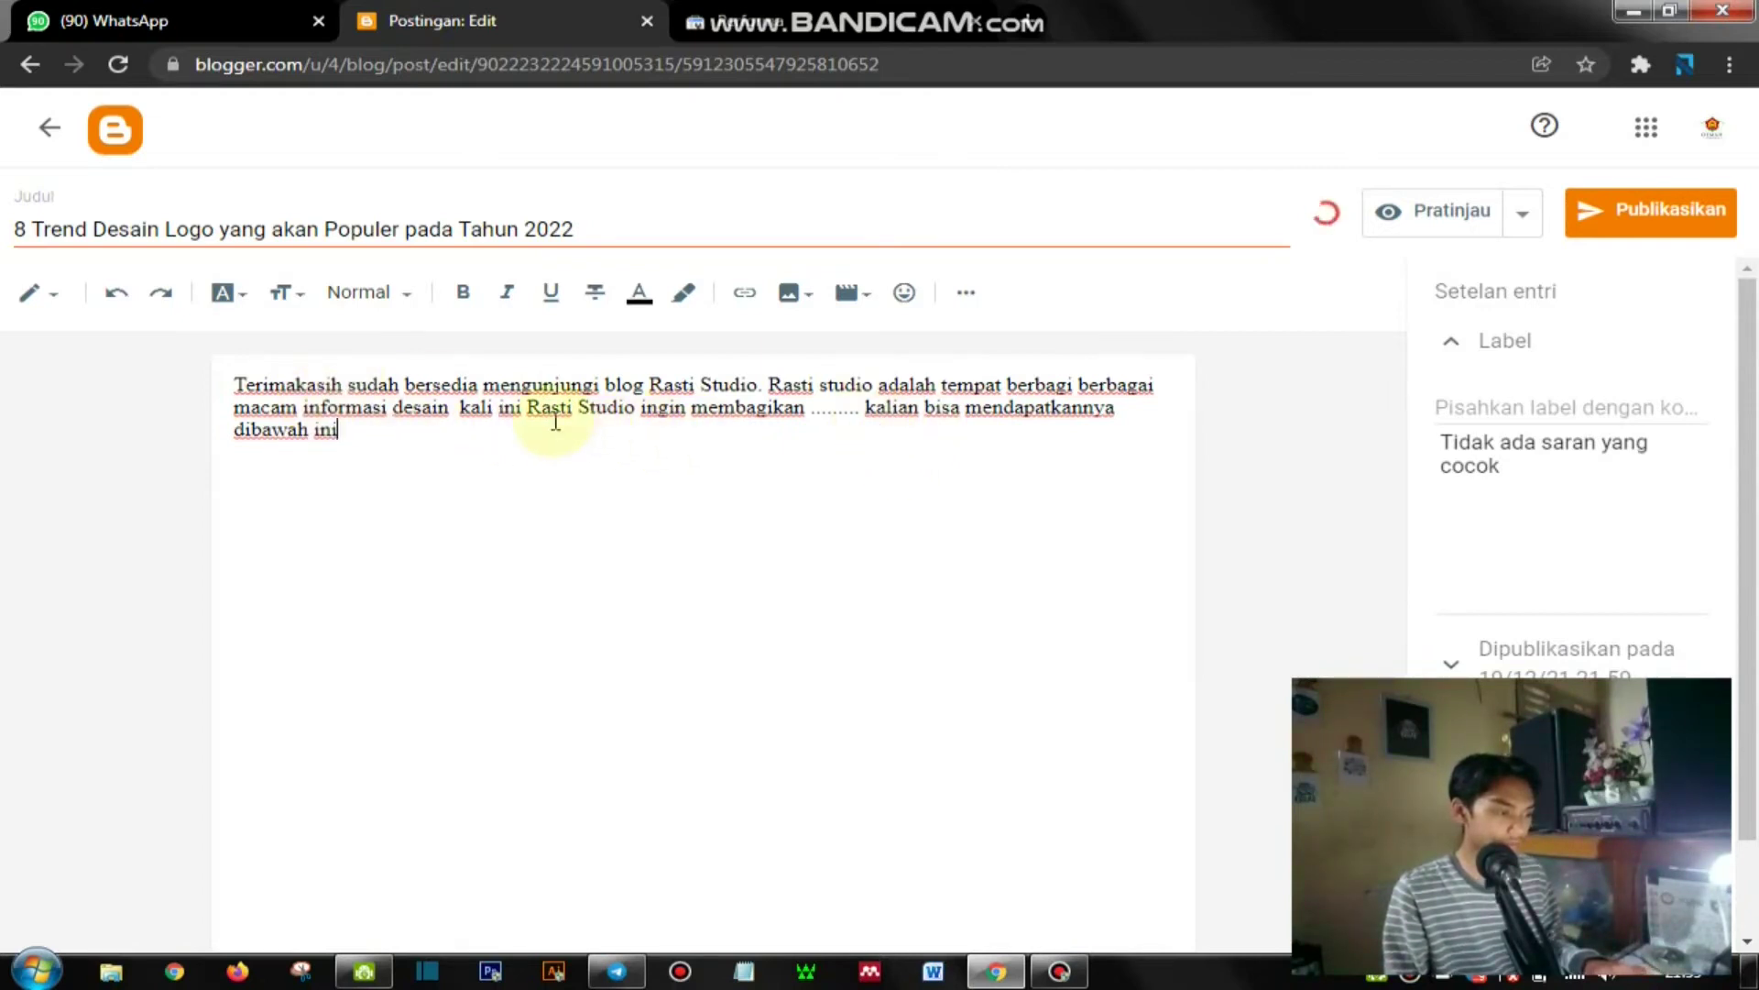
left_click_drag(629, 417, 490, 394)
key("BackSpace")
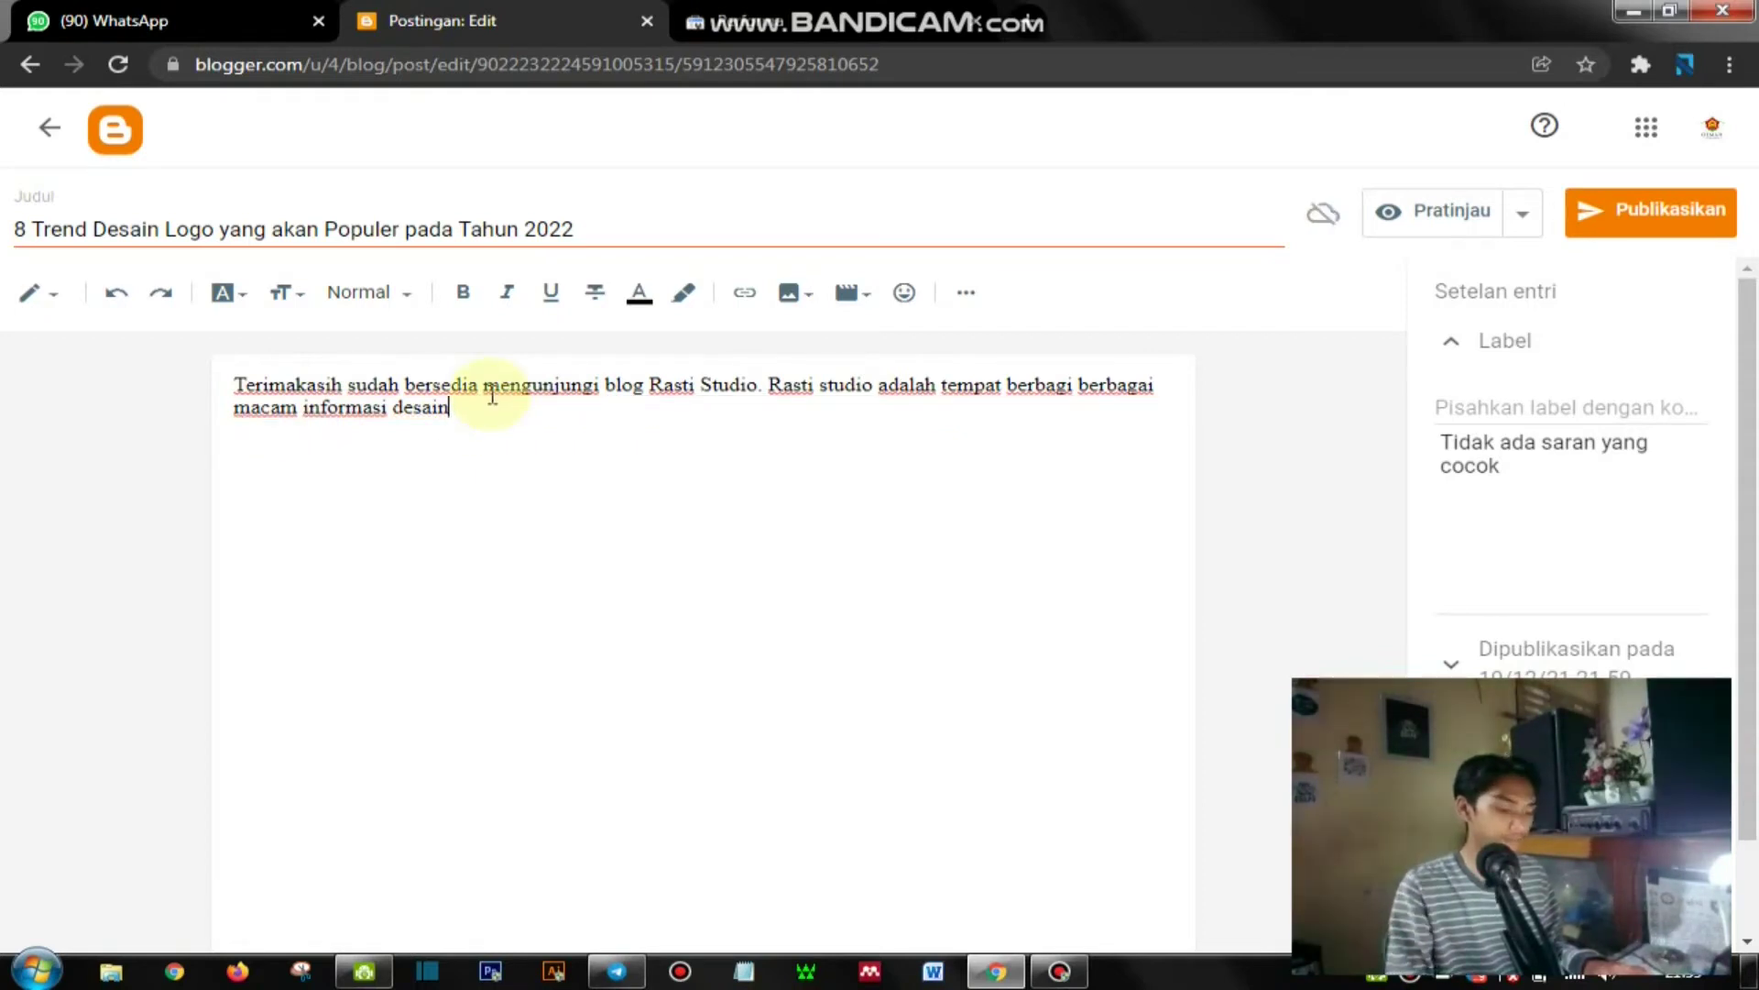
type(".")
key("Return")
key("Return")
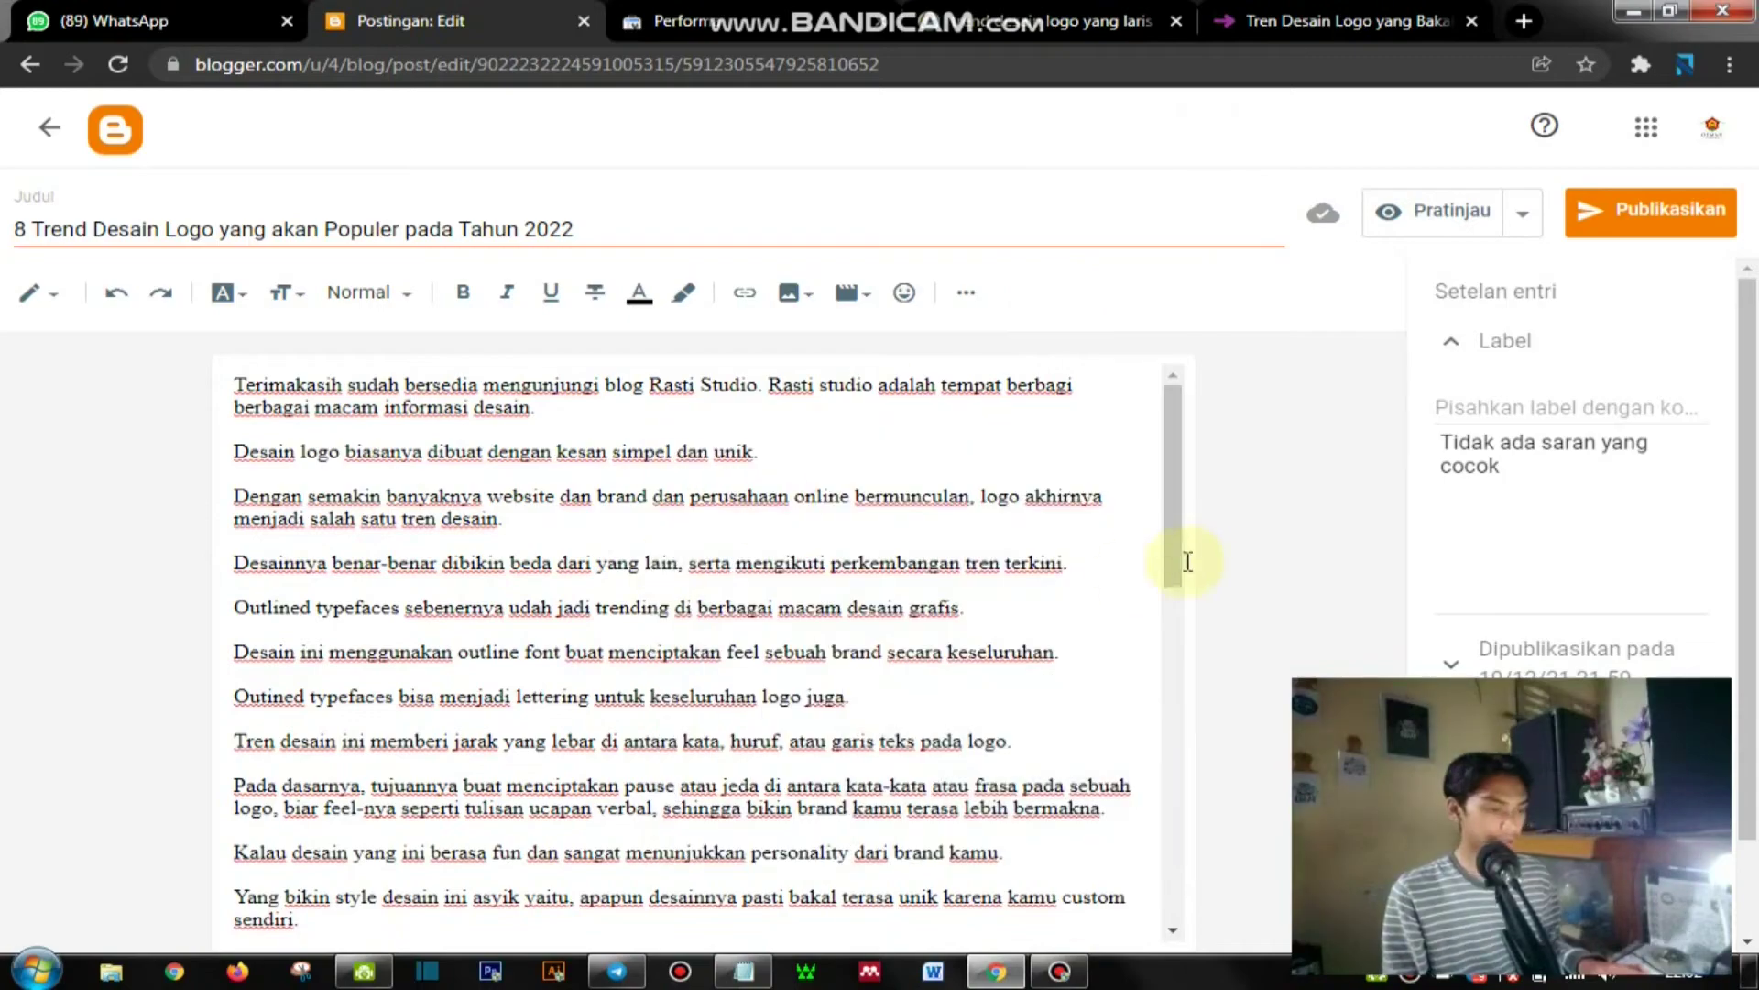
Step: Scroll through the post body and reveal the editor's extra formatting tools
left_click_drag(1174, 534, 1191, 404)
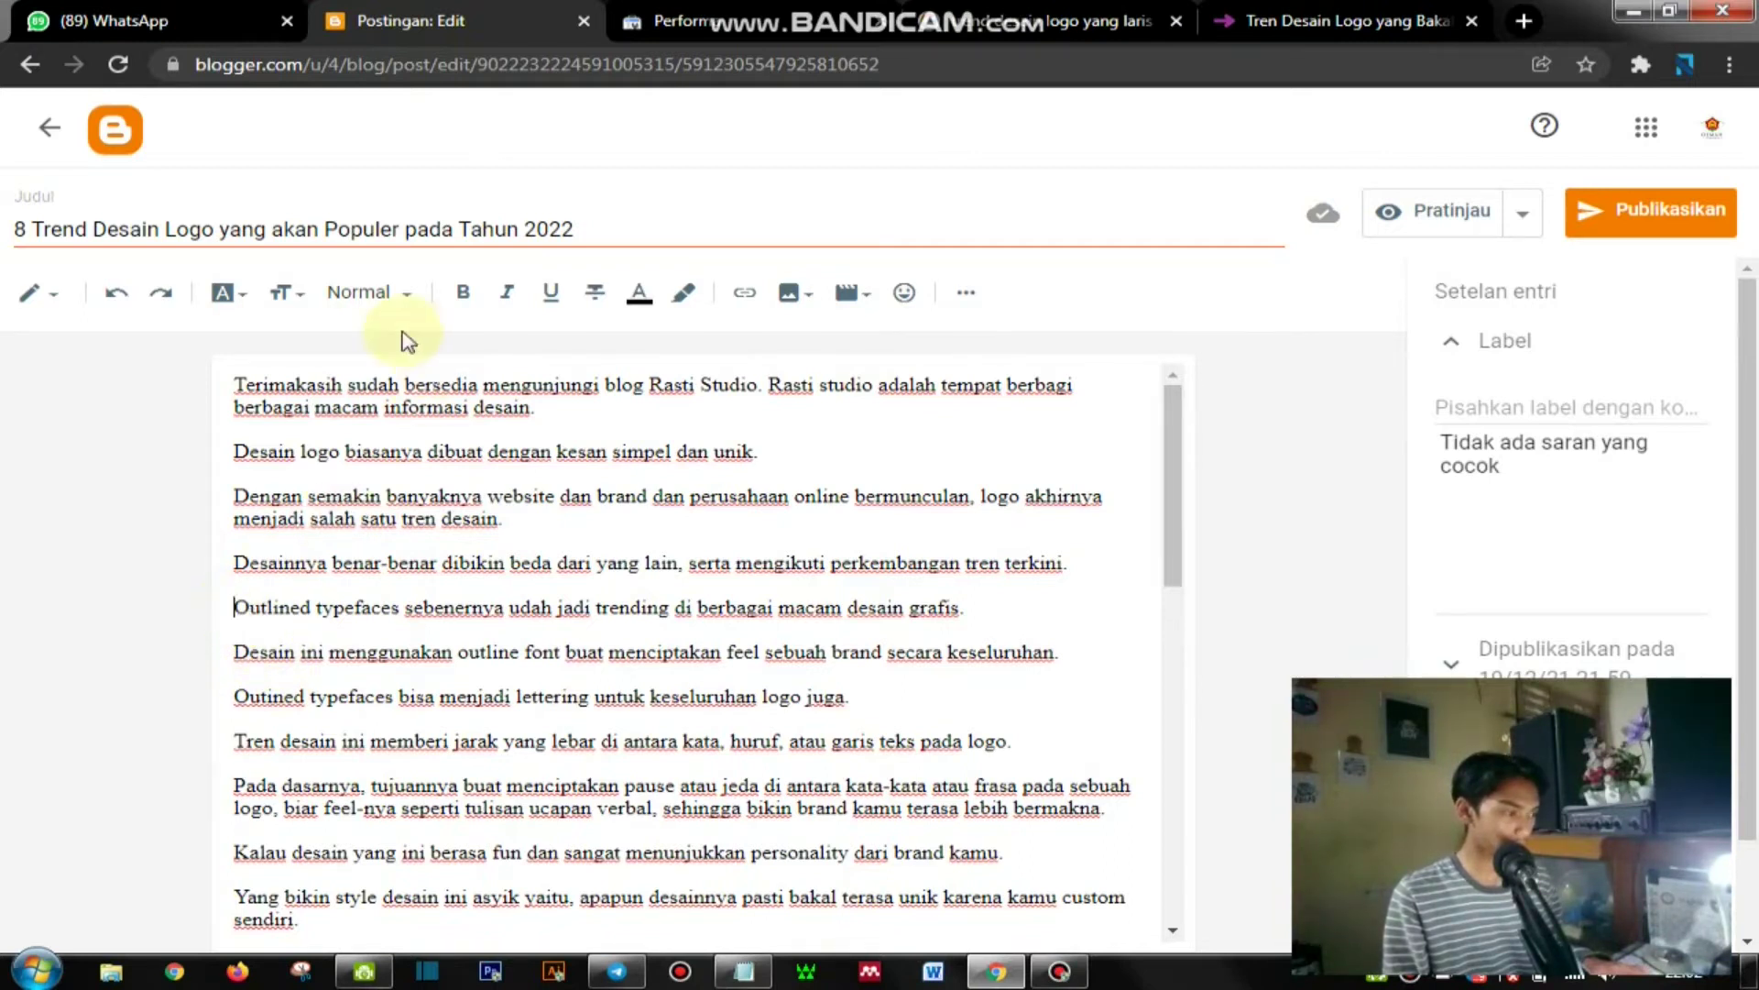
left_click(979, 304)
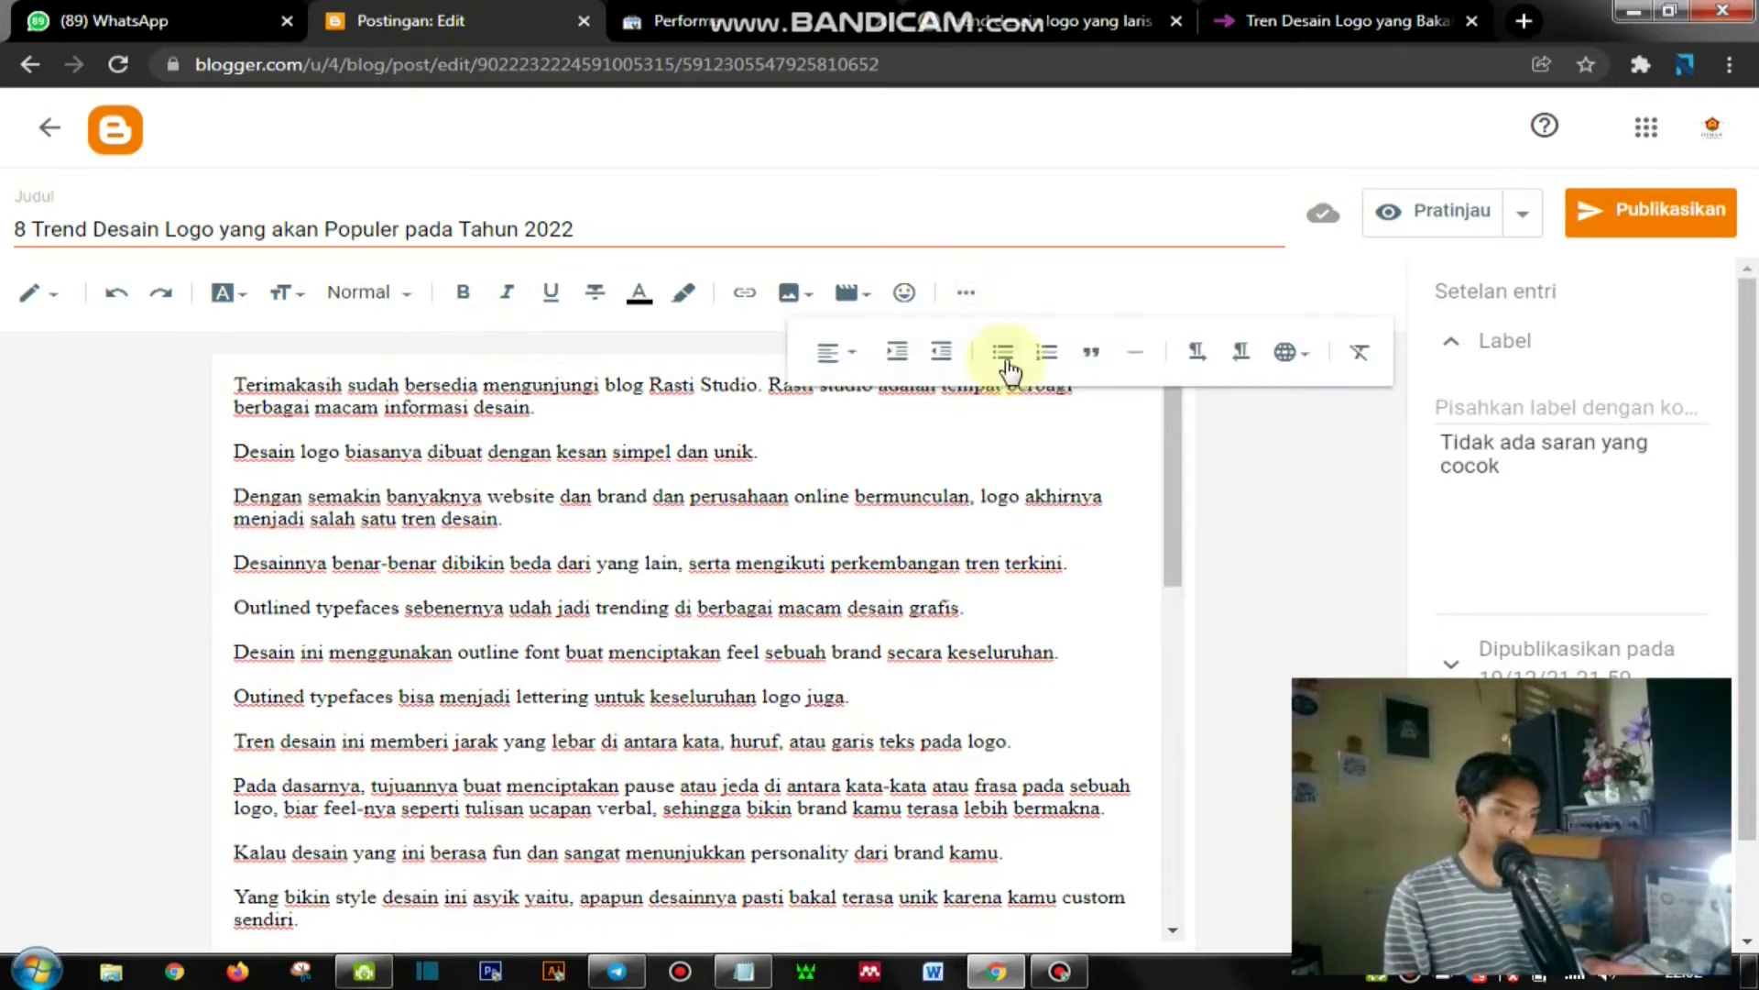
Step: Make the Outlined typefaces, Desain ini menggunakan, Outined typefaces bisa and Tren desain ini paragraphs bullets
left_click(1217, 224)
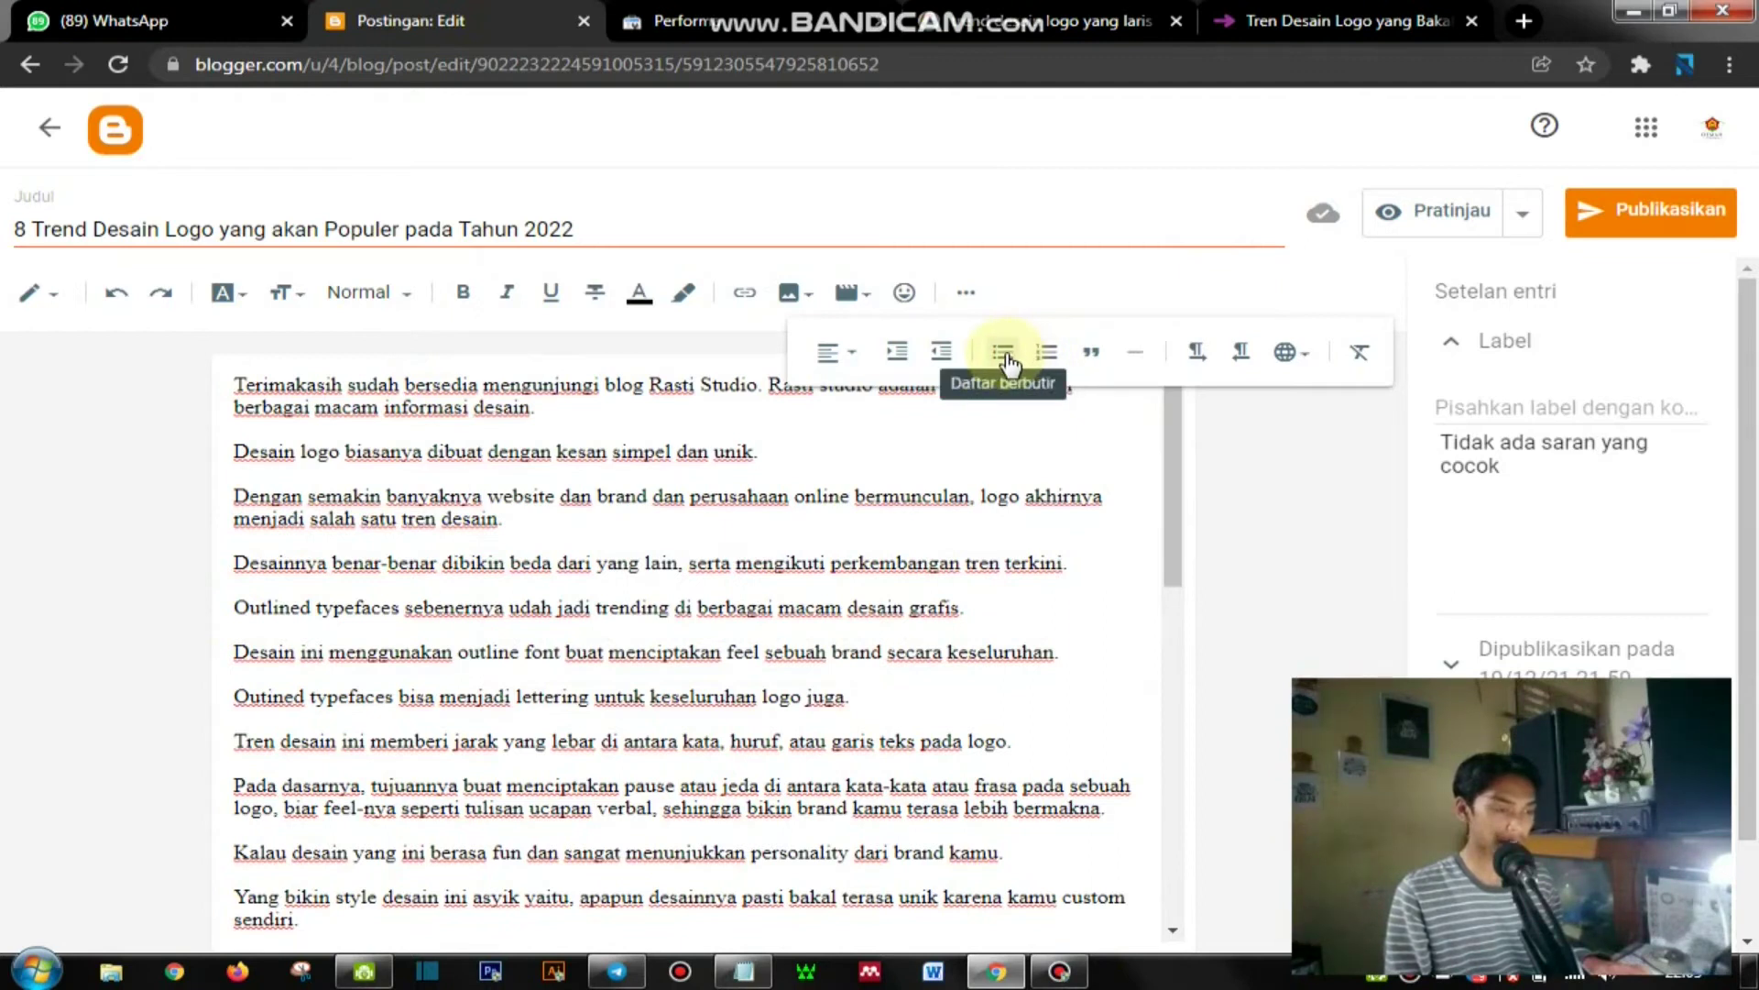
left_click(1005, 353)
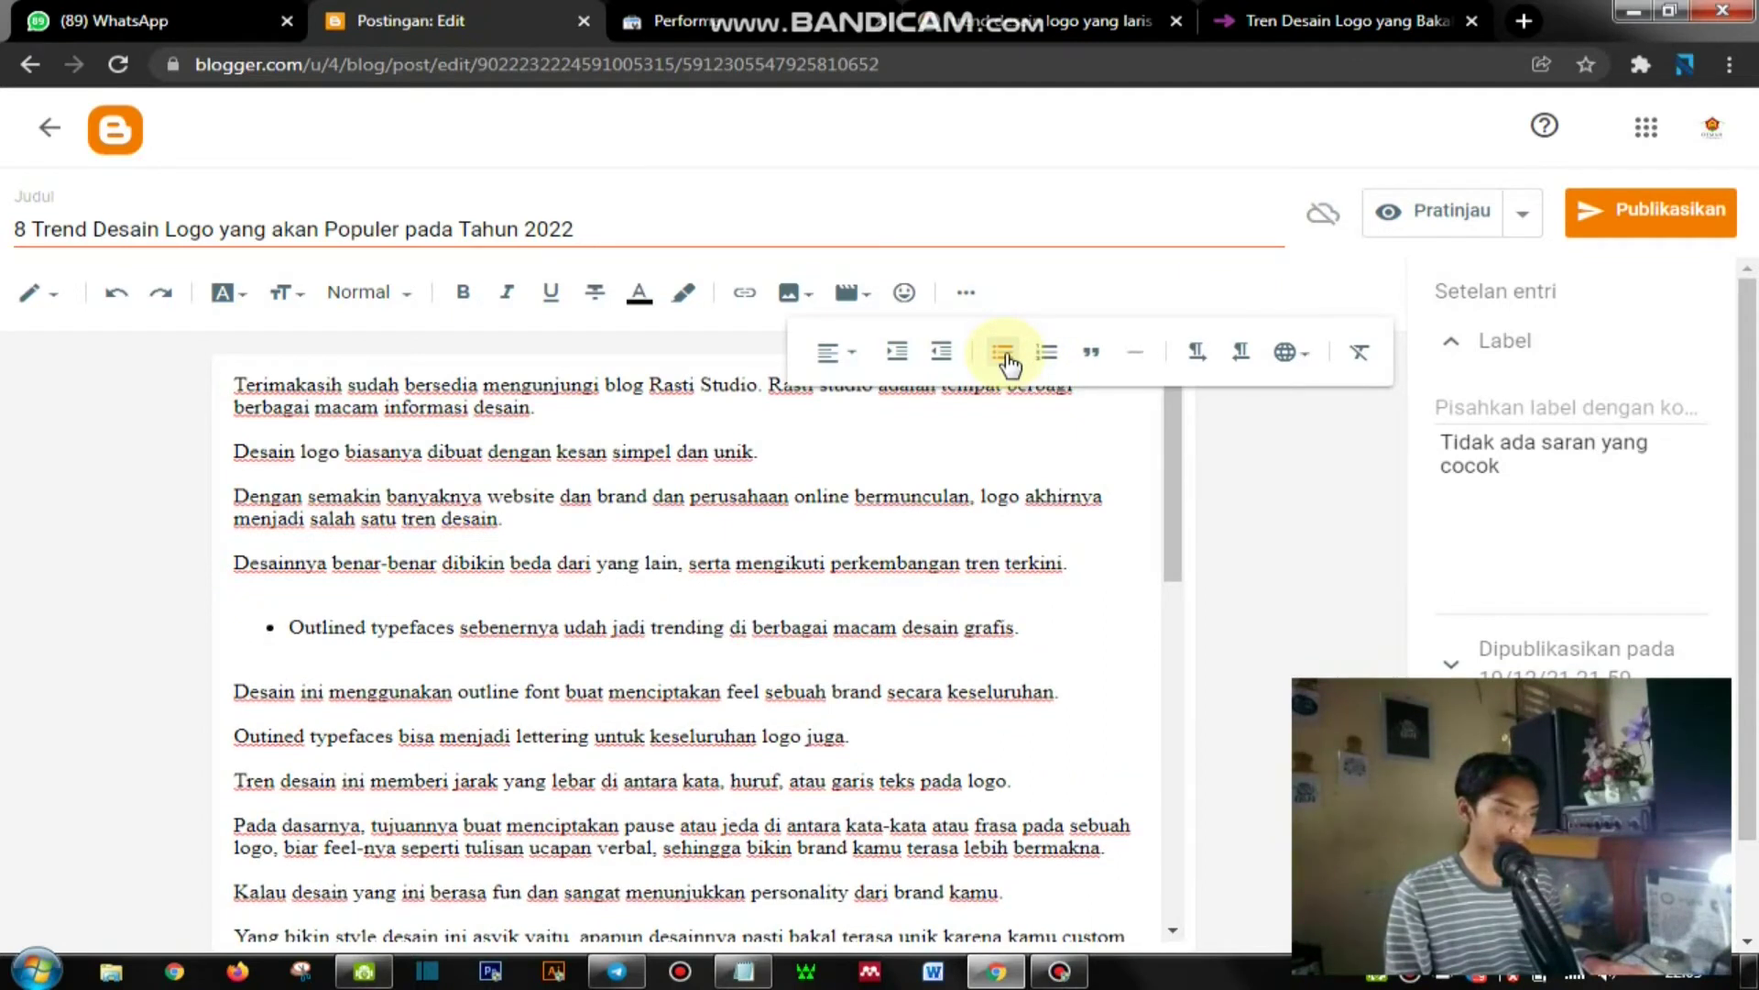
left_click(240, 694)
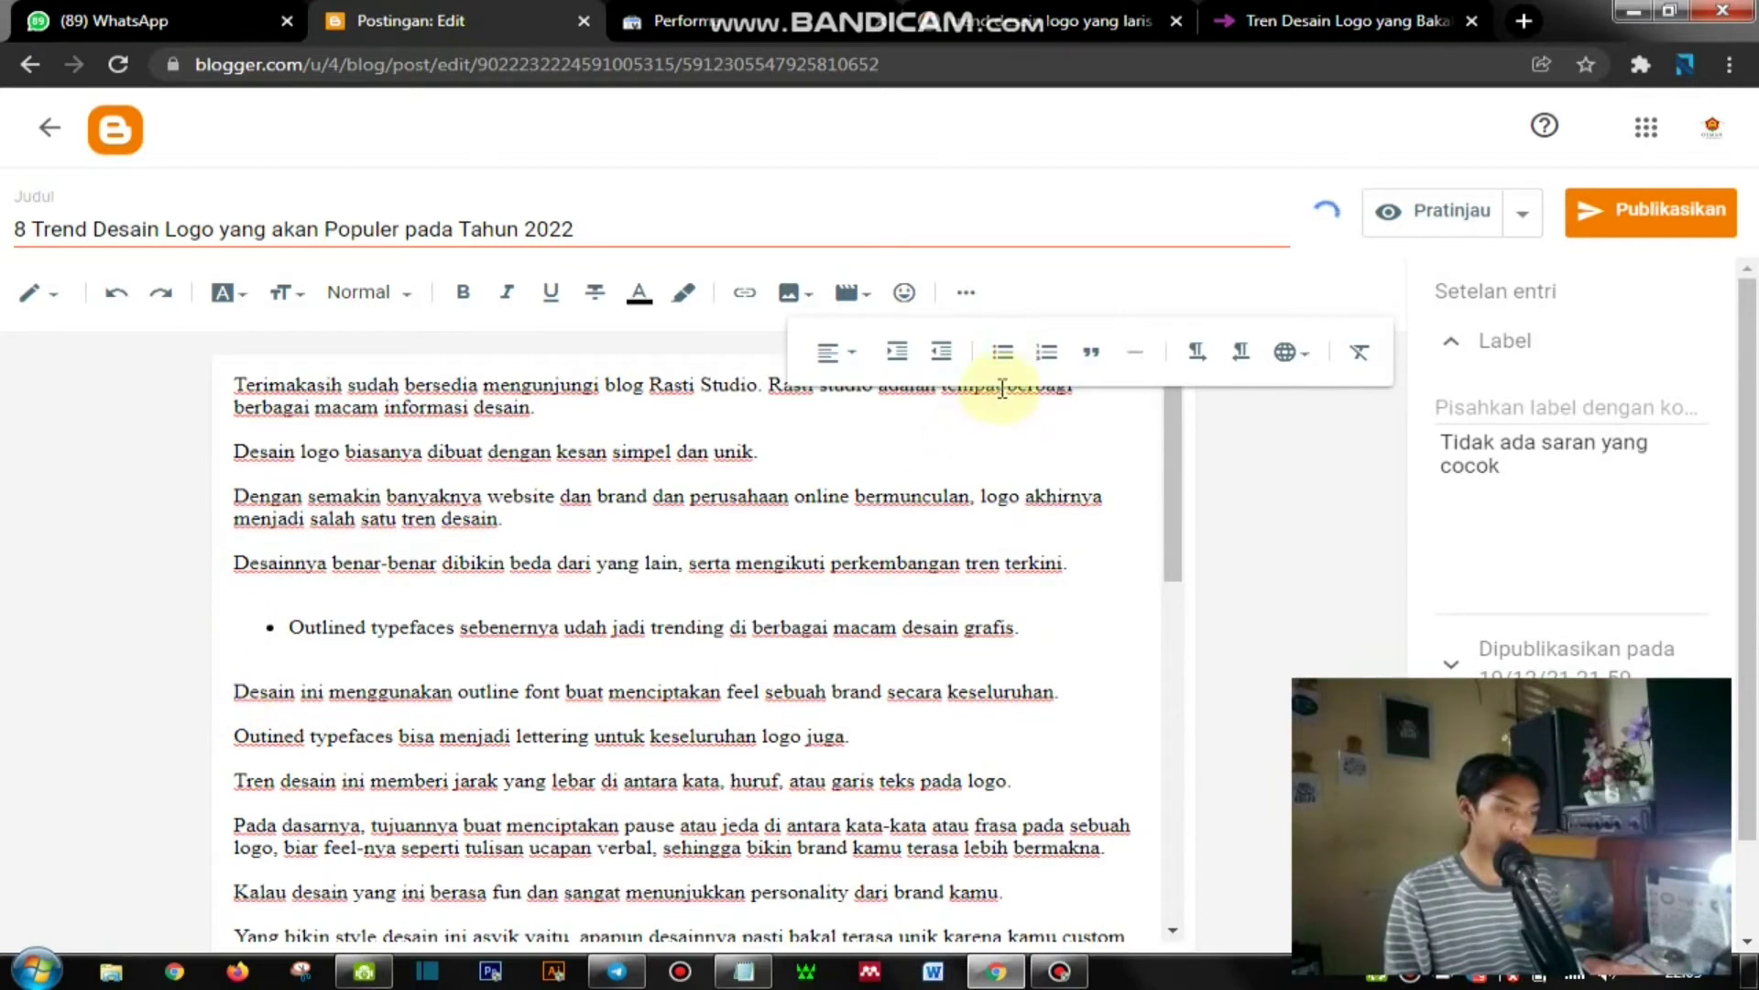
key("ctrl+shift+8")
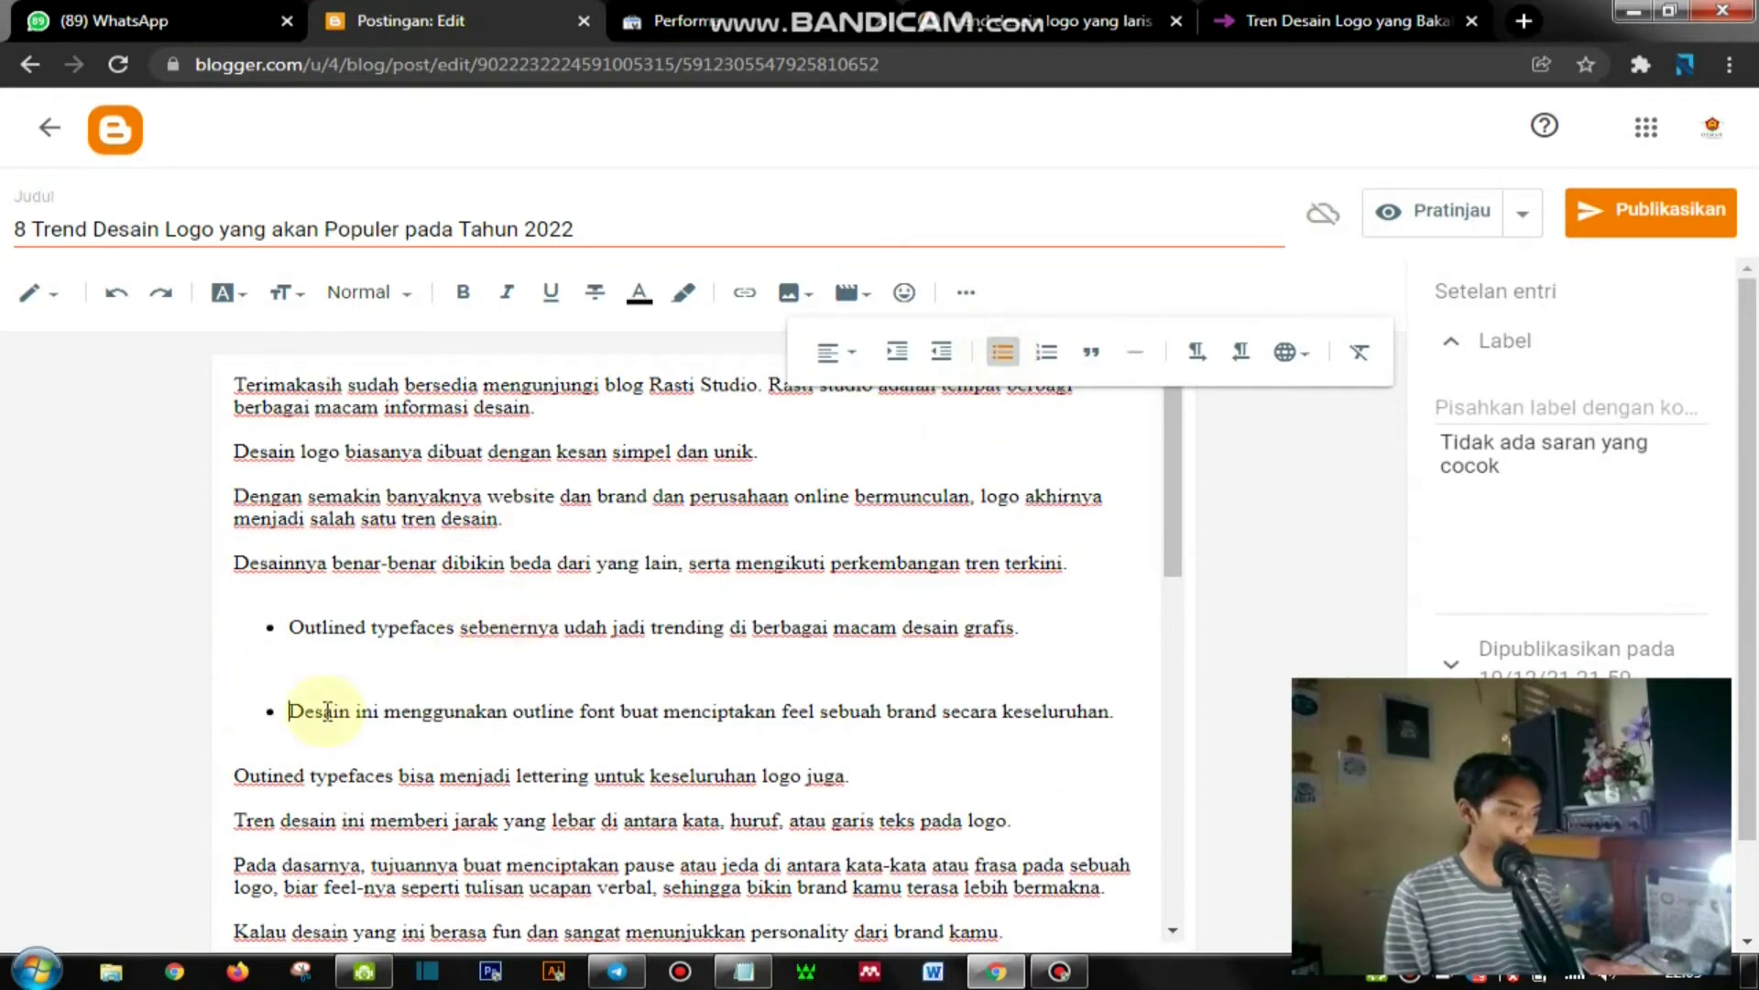
left_click(231, 777)
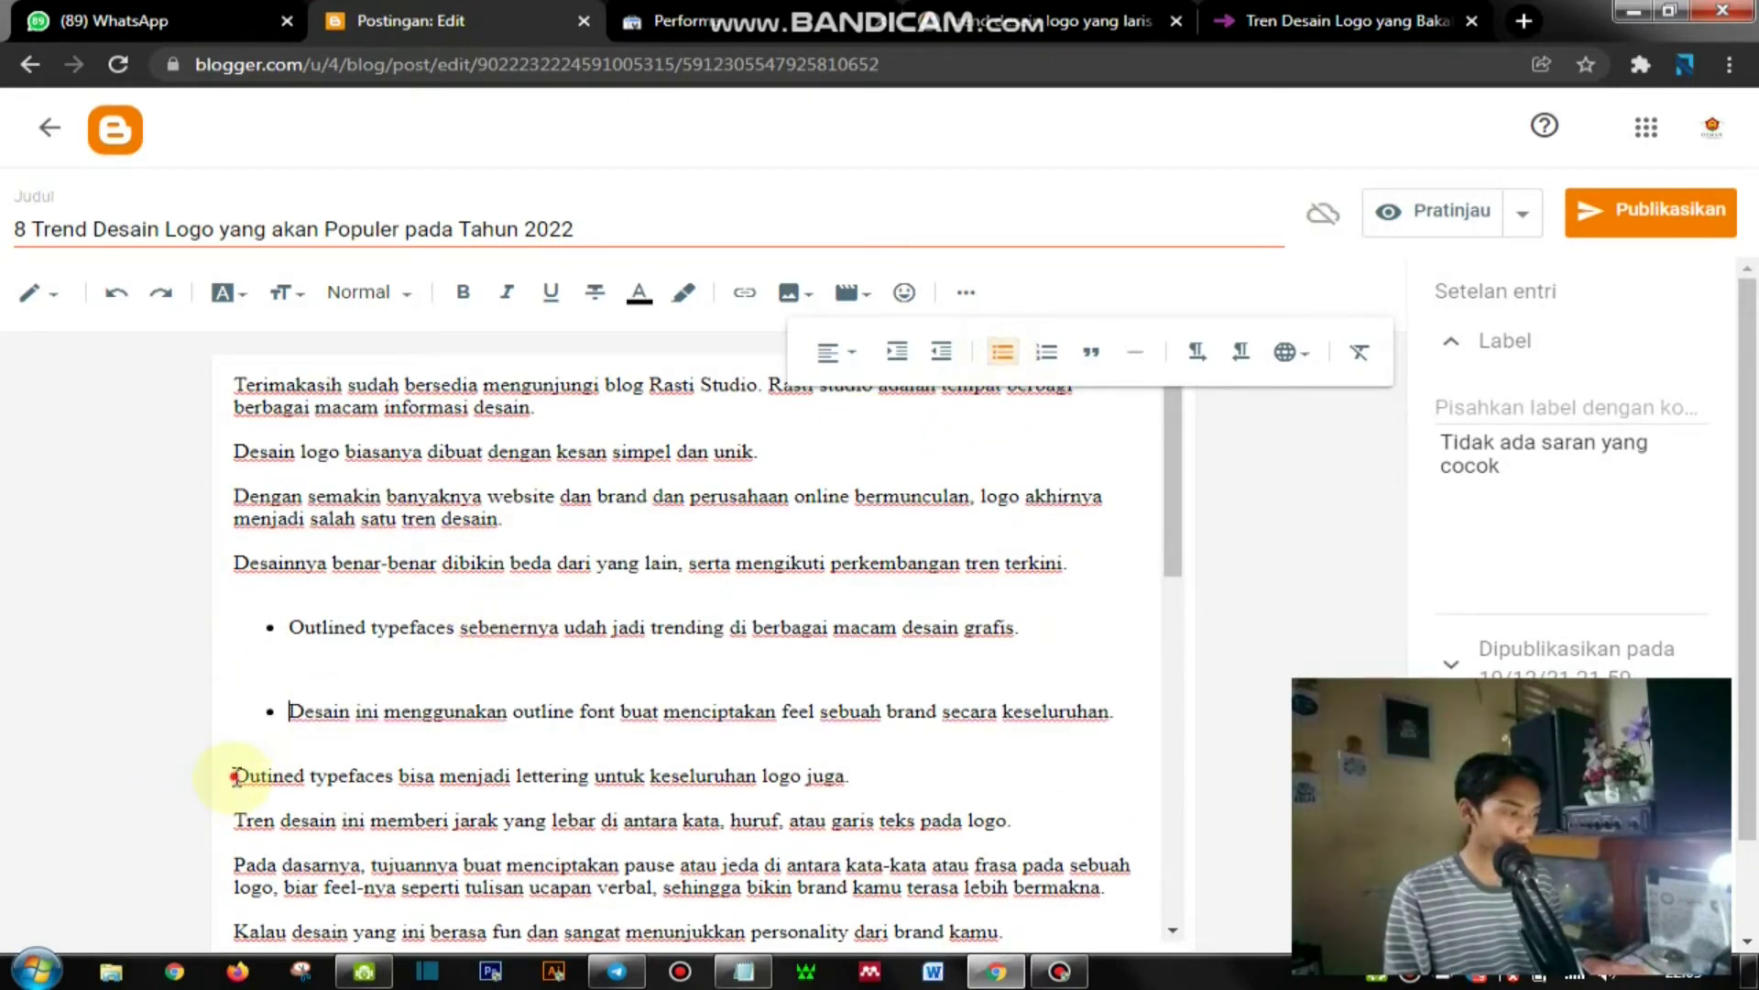
left_click(1002, 355)
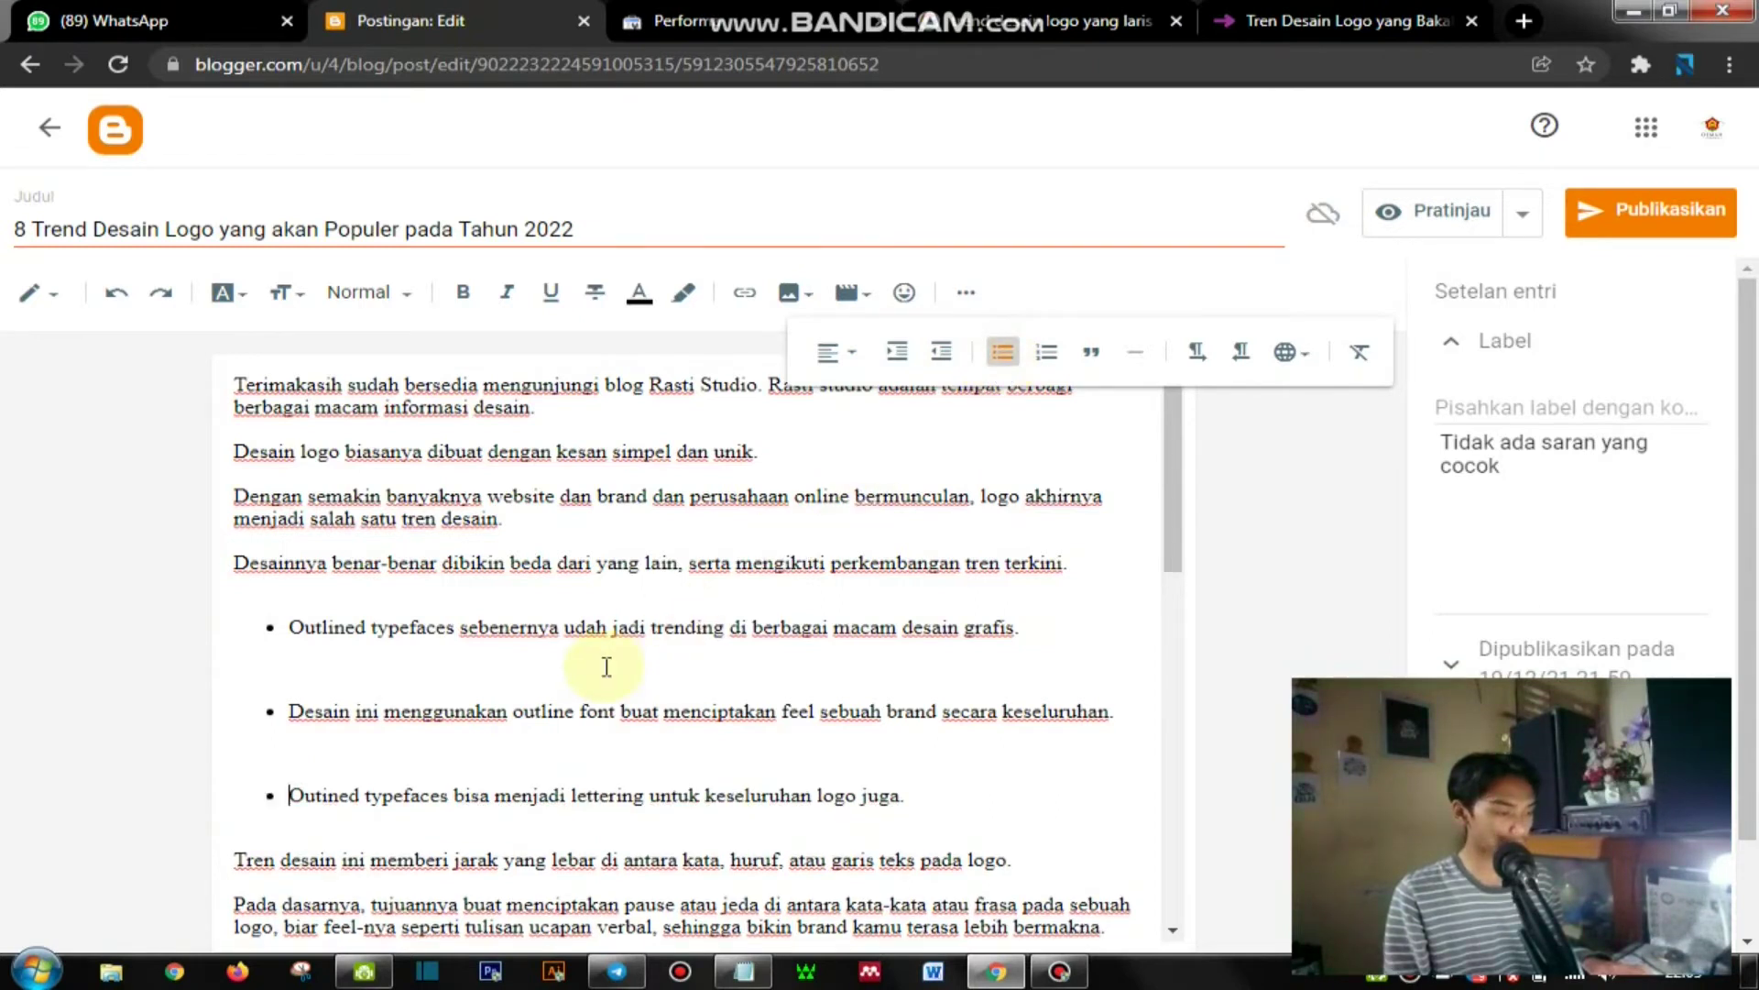
scroll(608, 666, "down", 1)
scroll(608, 666, "down", 2)
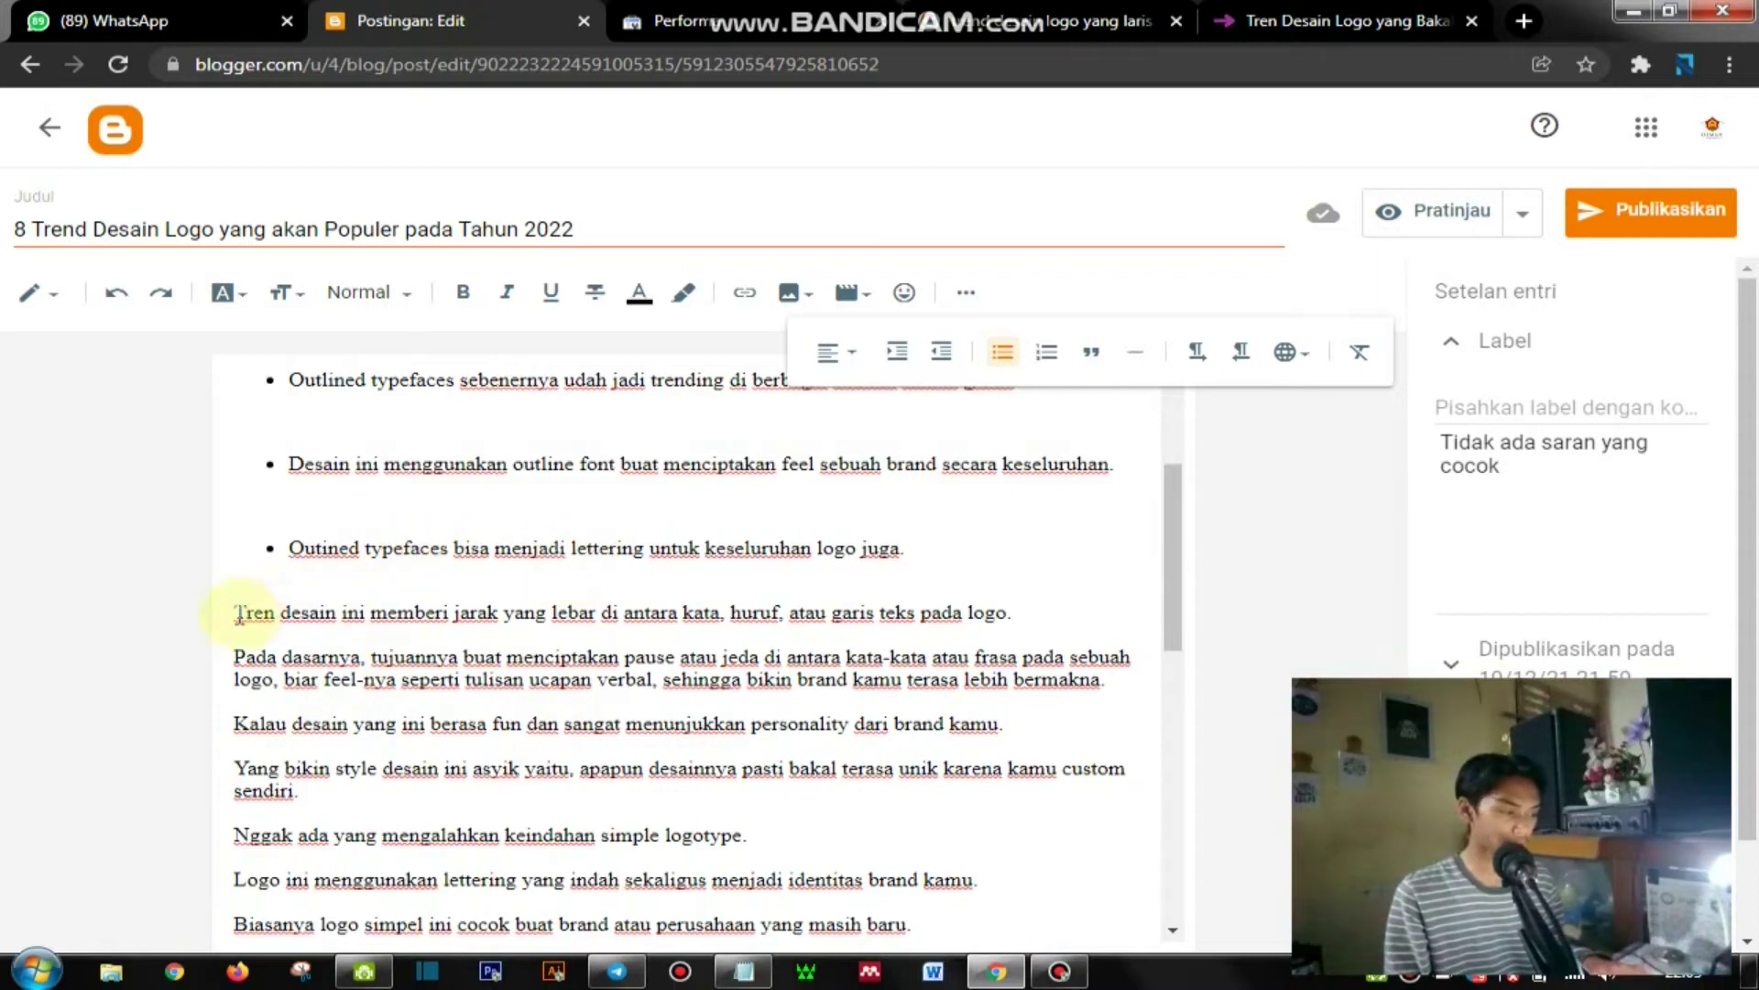
left_click(1001, 366)
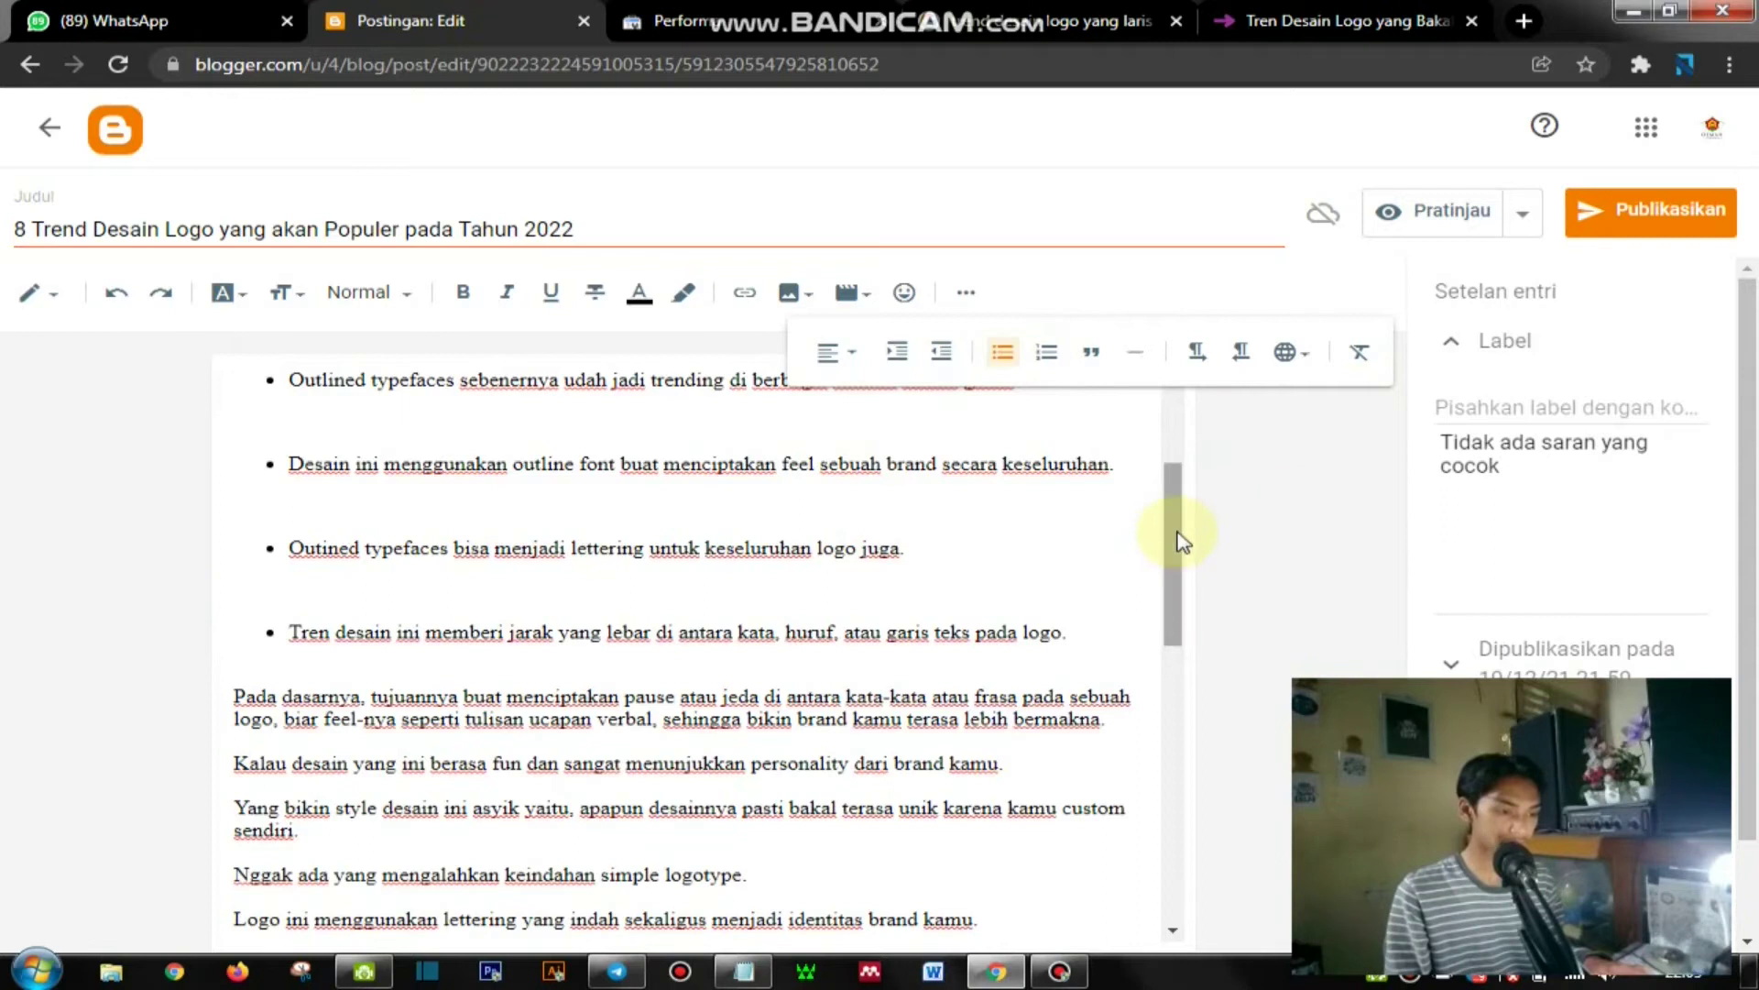
Step: Add an empty line above the opening paragraph
scroll(1184, 440, "up", 3)
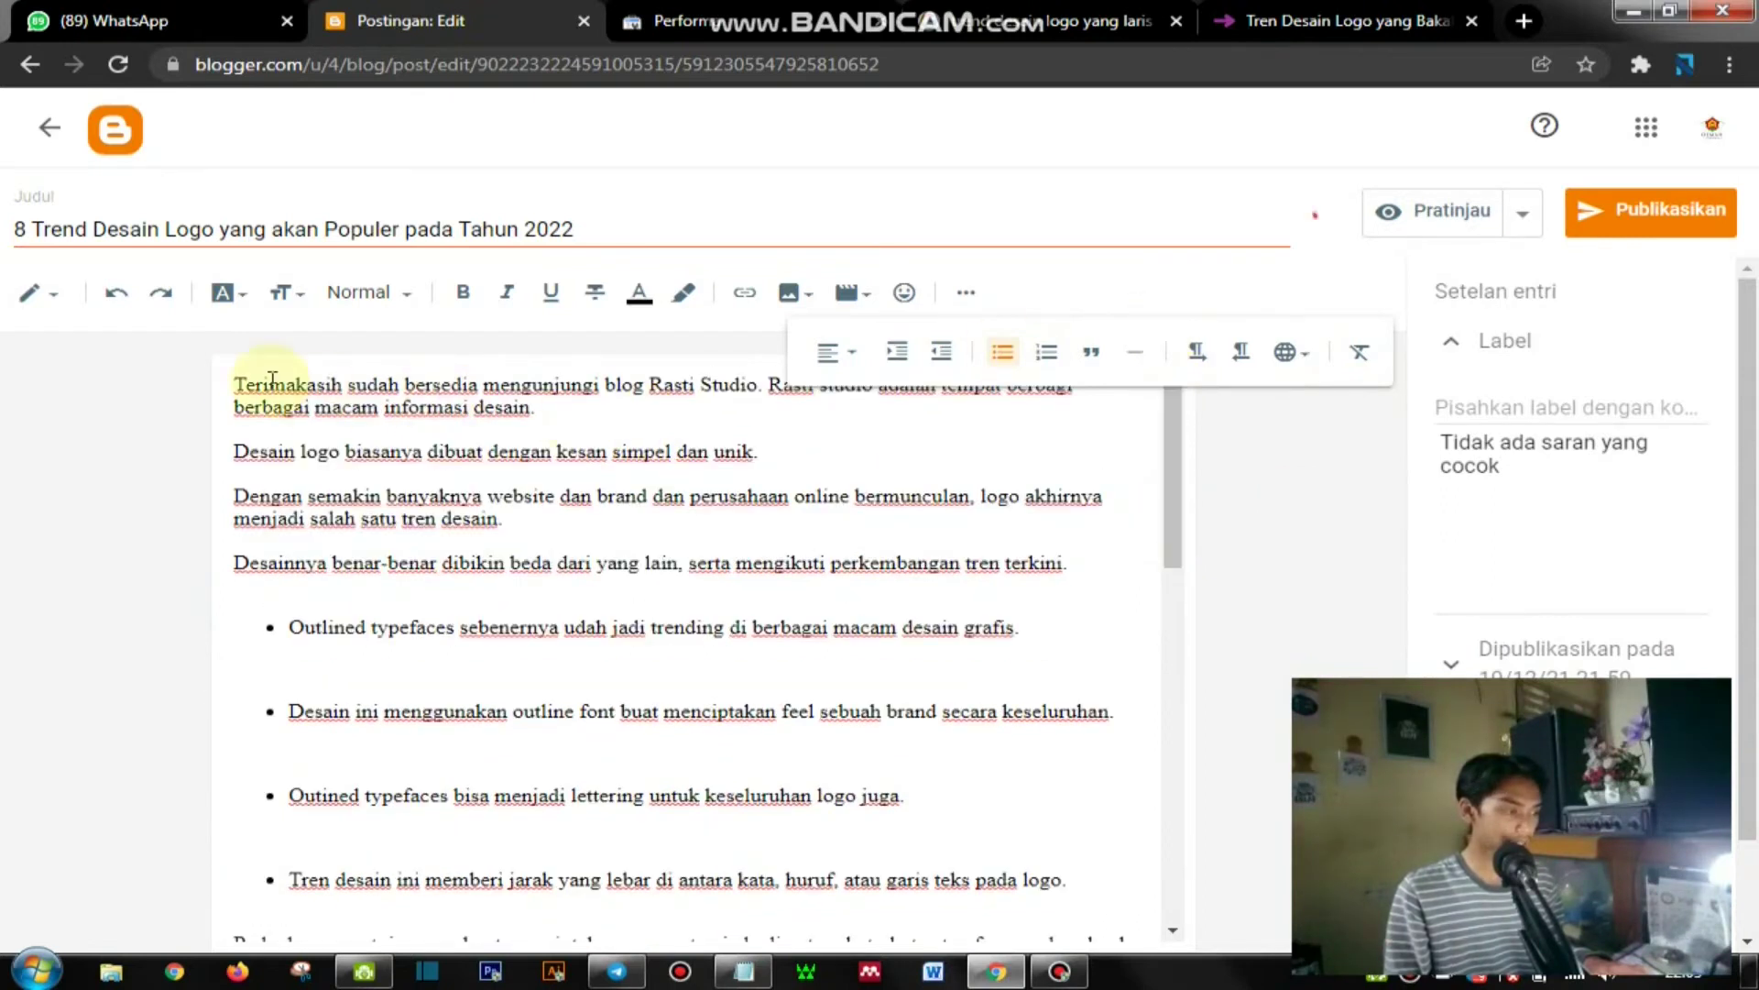
key("Return")
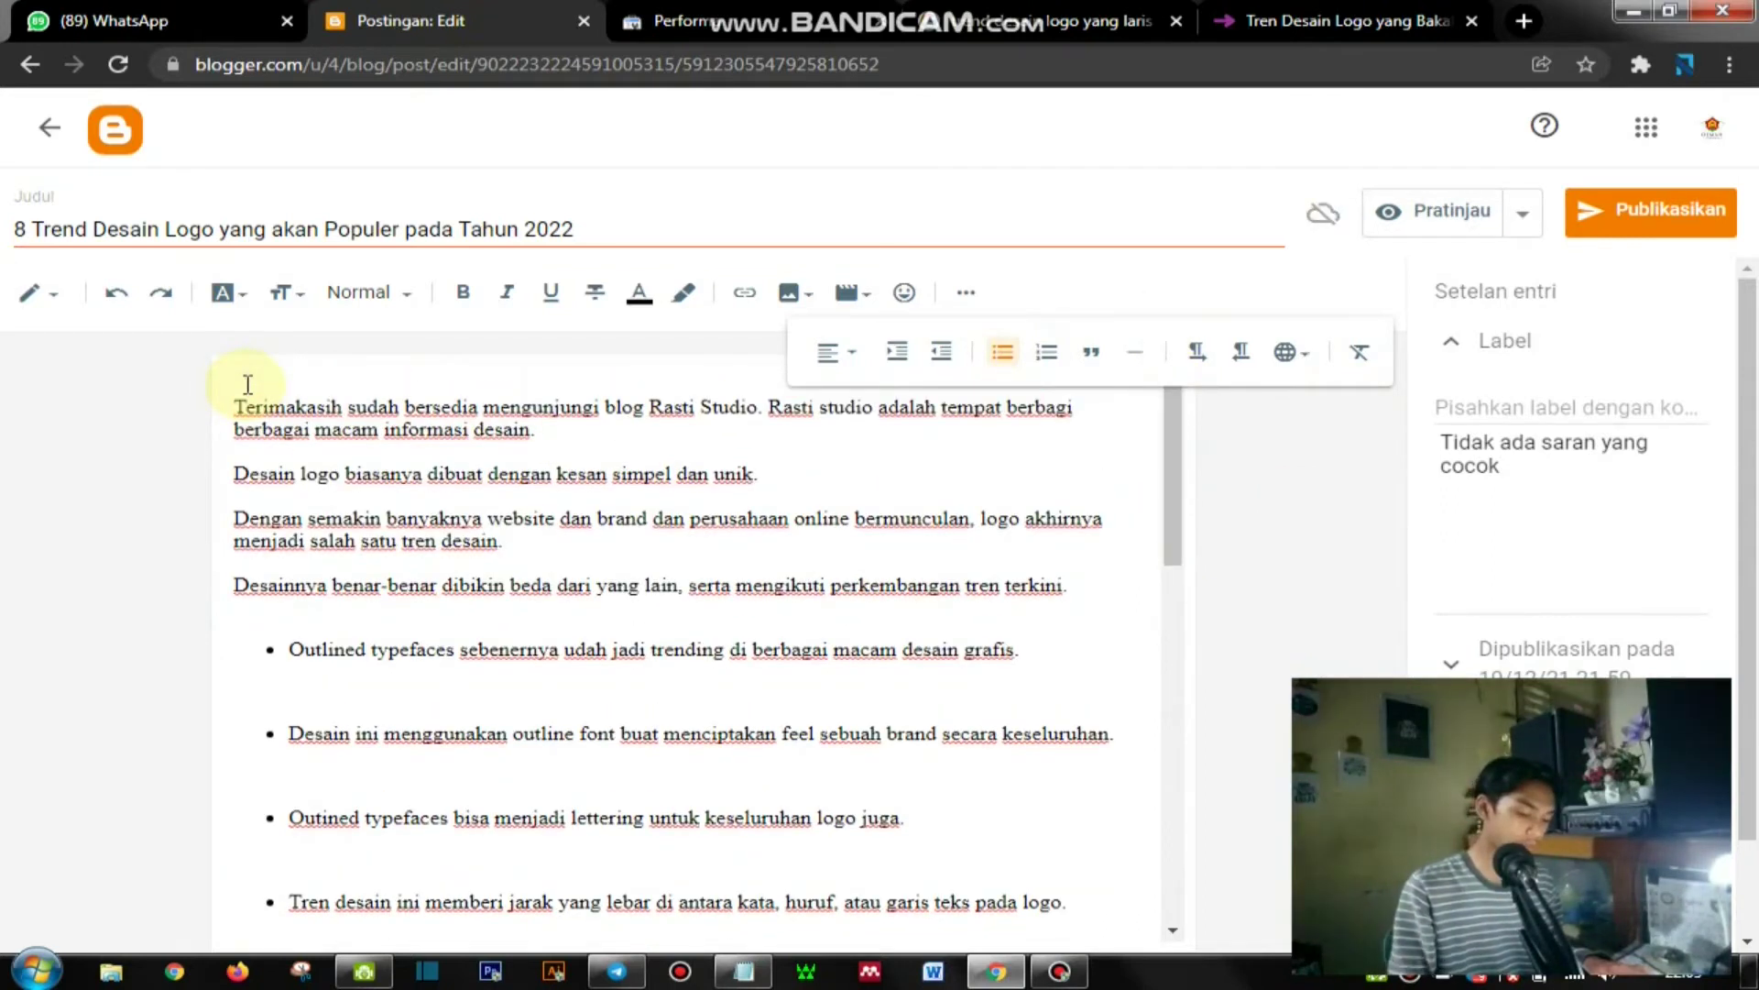
left_click(789, 294)
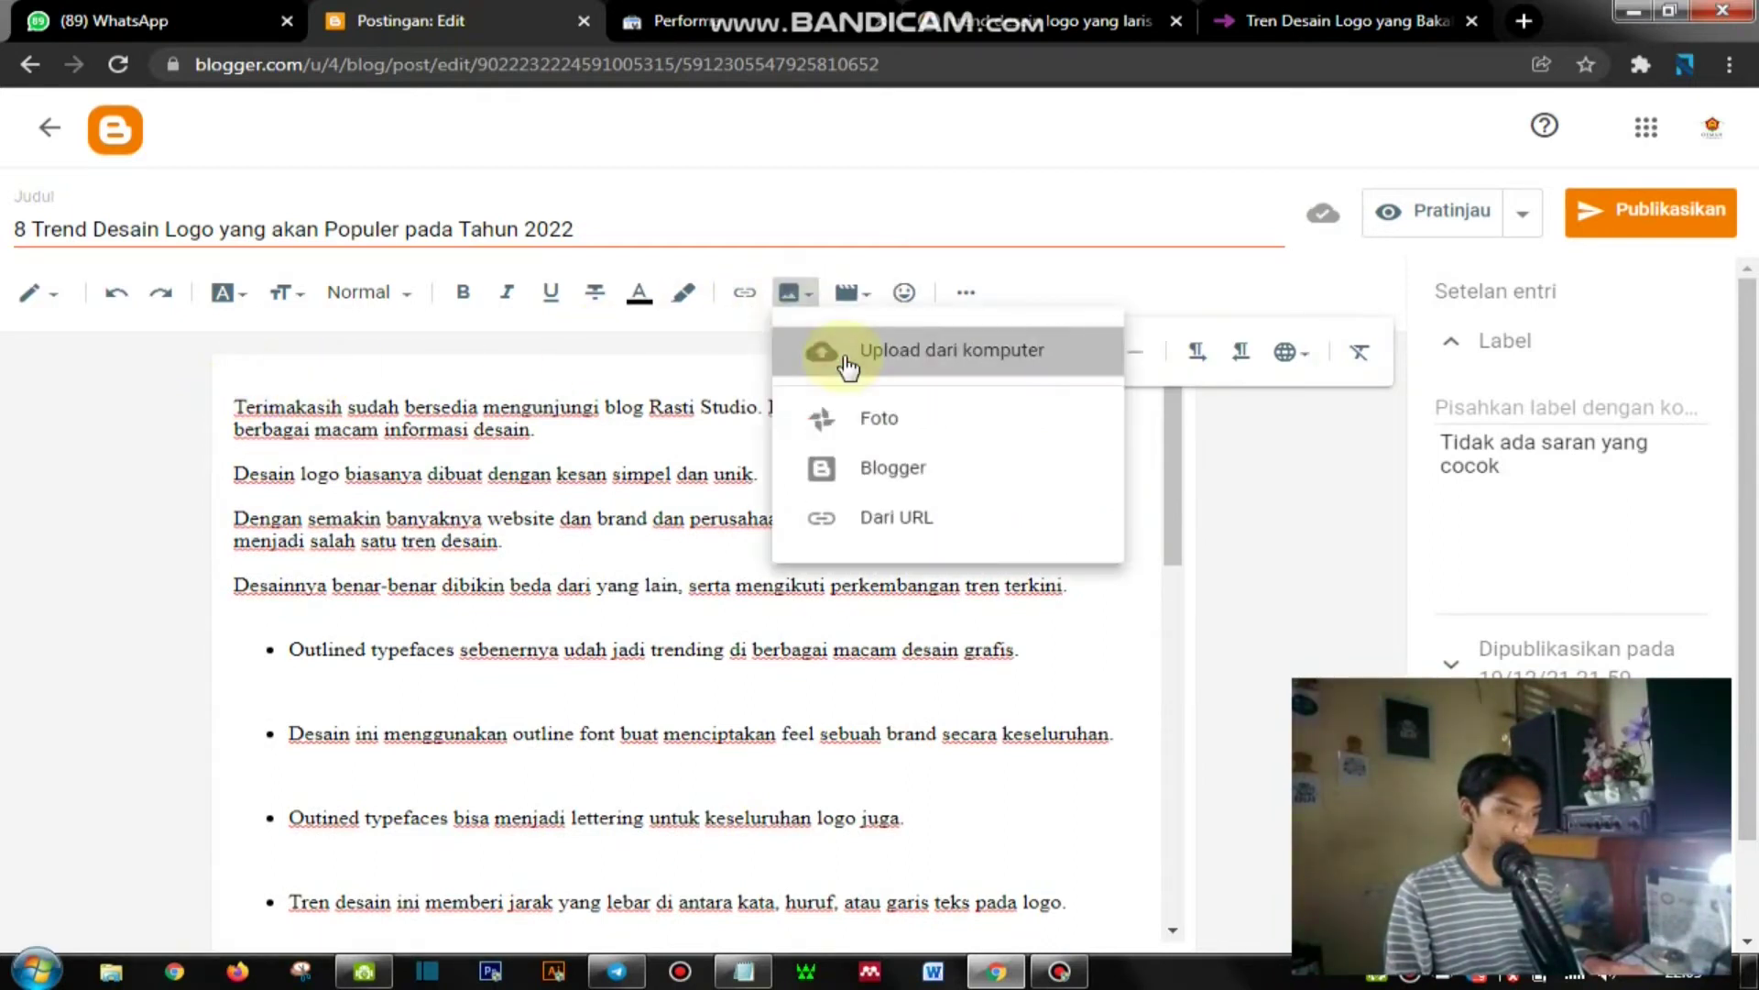
Step: Upload 1-01 from D:\DESIGN\RASTI.STD\Youtube\Tumbnail and insert it at the top of the post
left_click(824, 349)
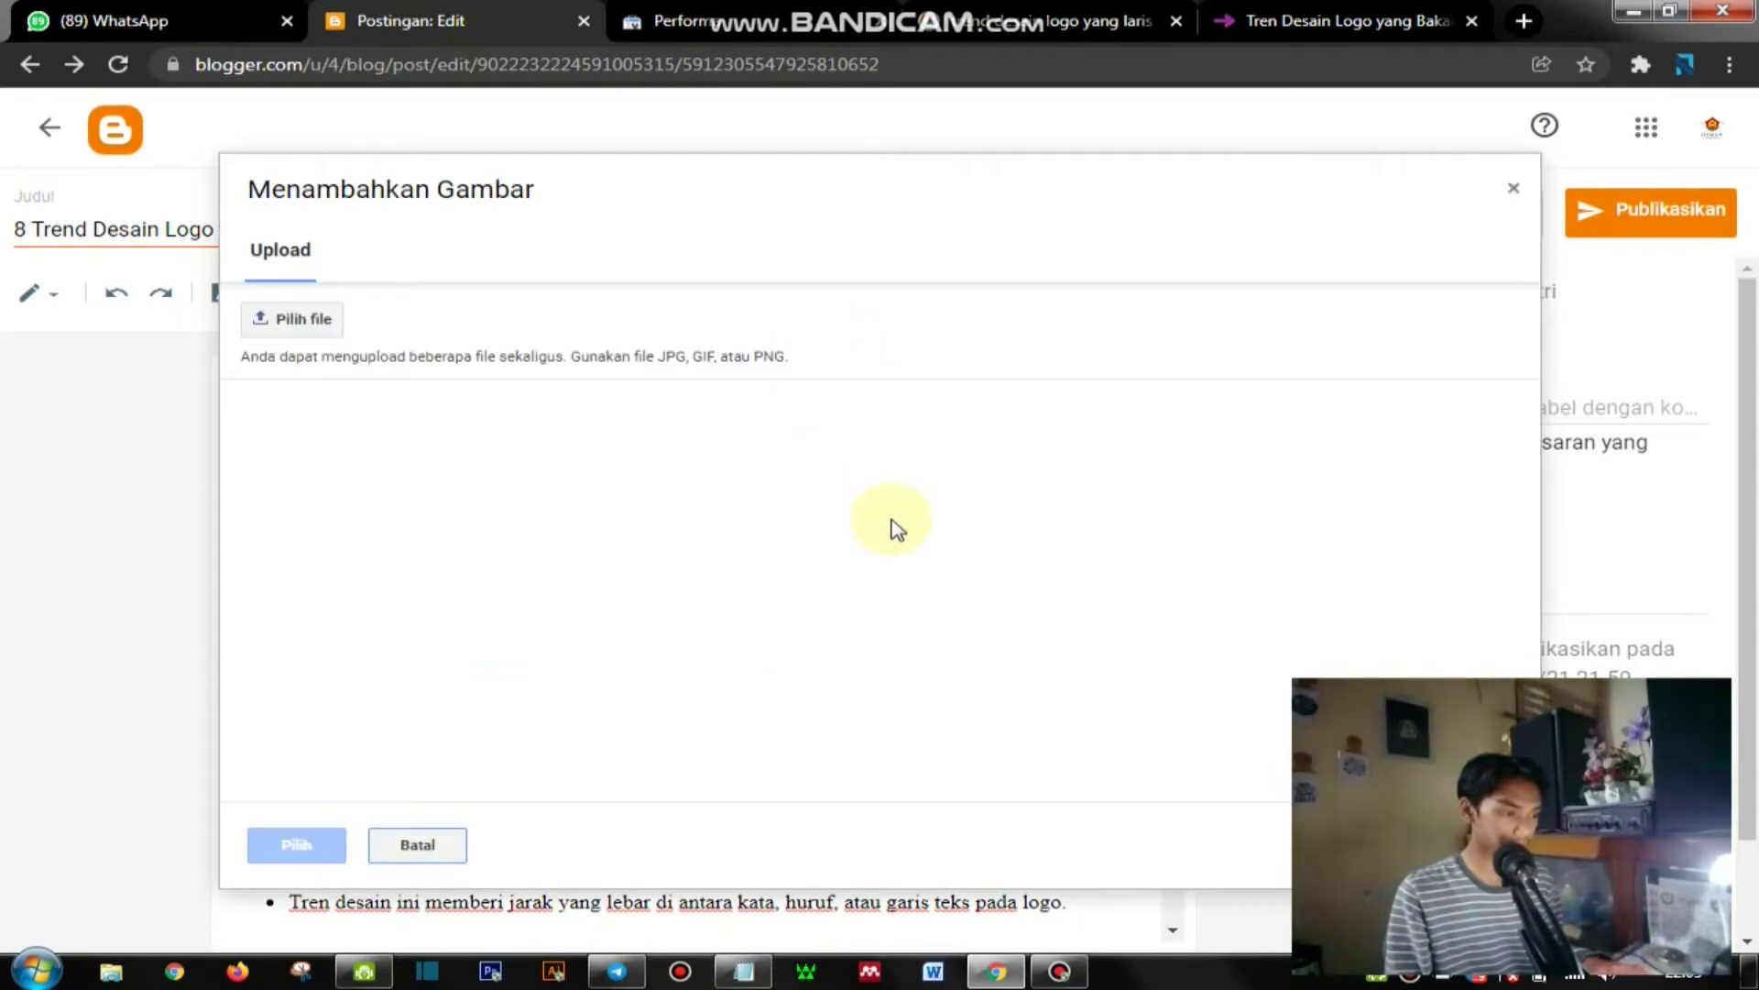
left_click(280, 328)
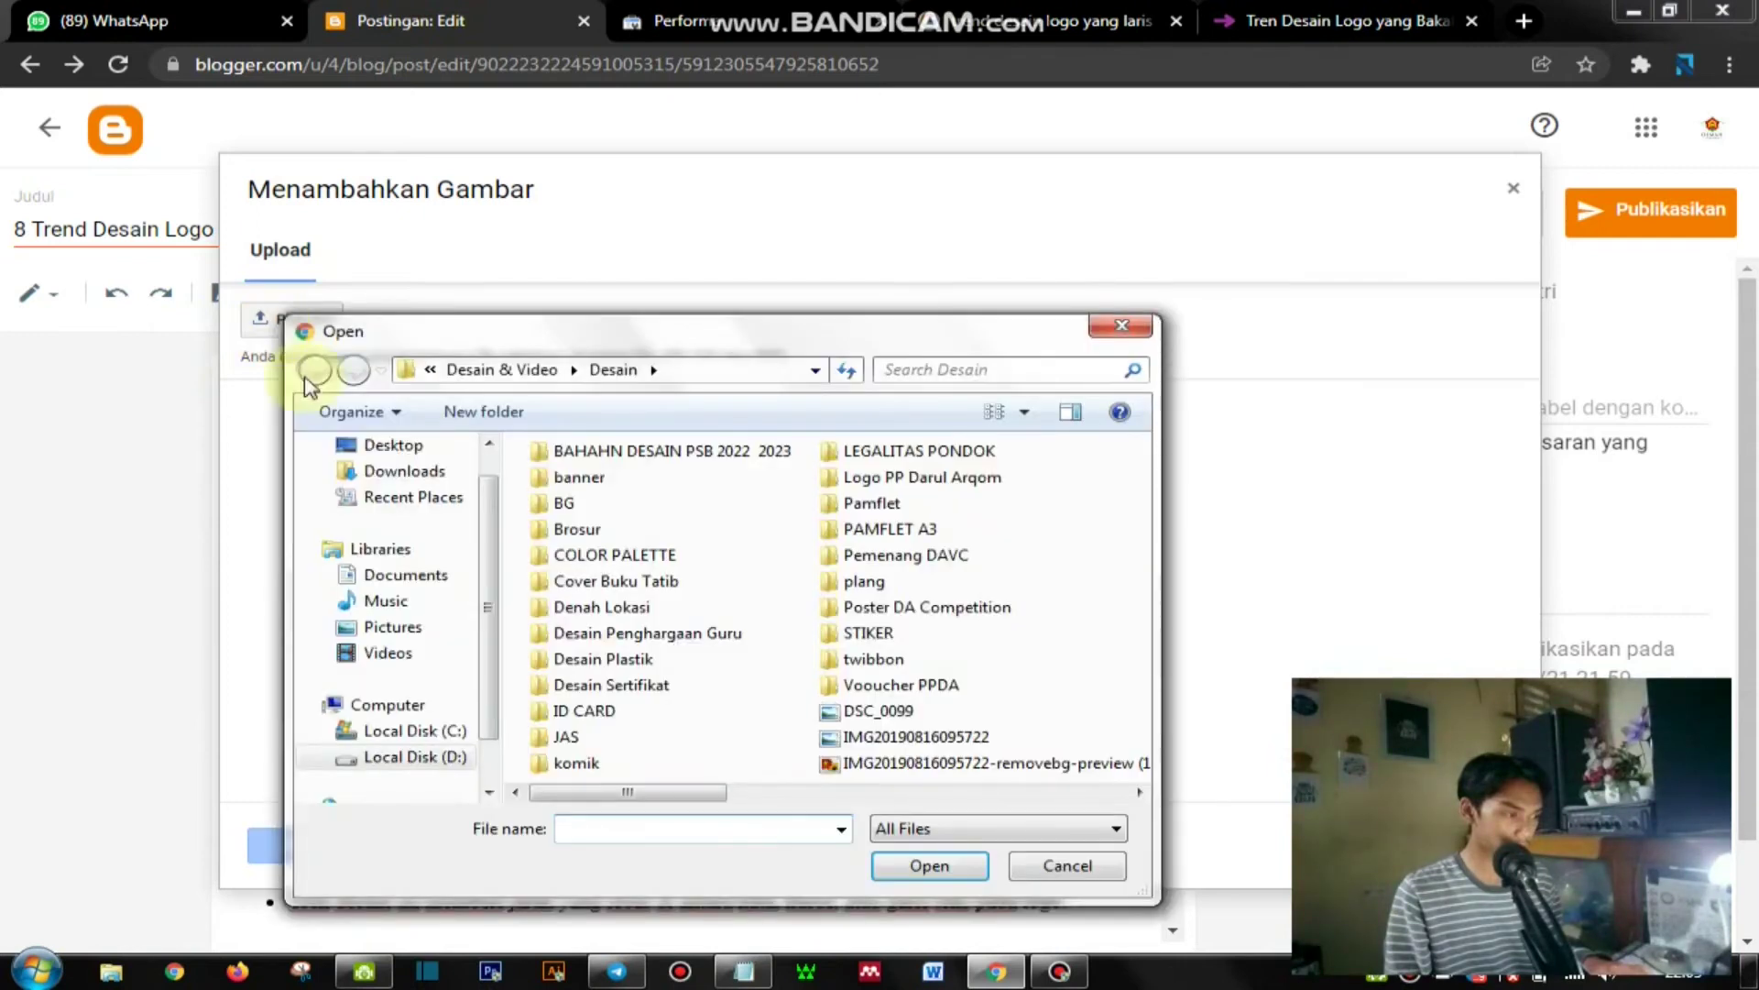
left_click(446, 753)
left_click(605, 693)
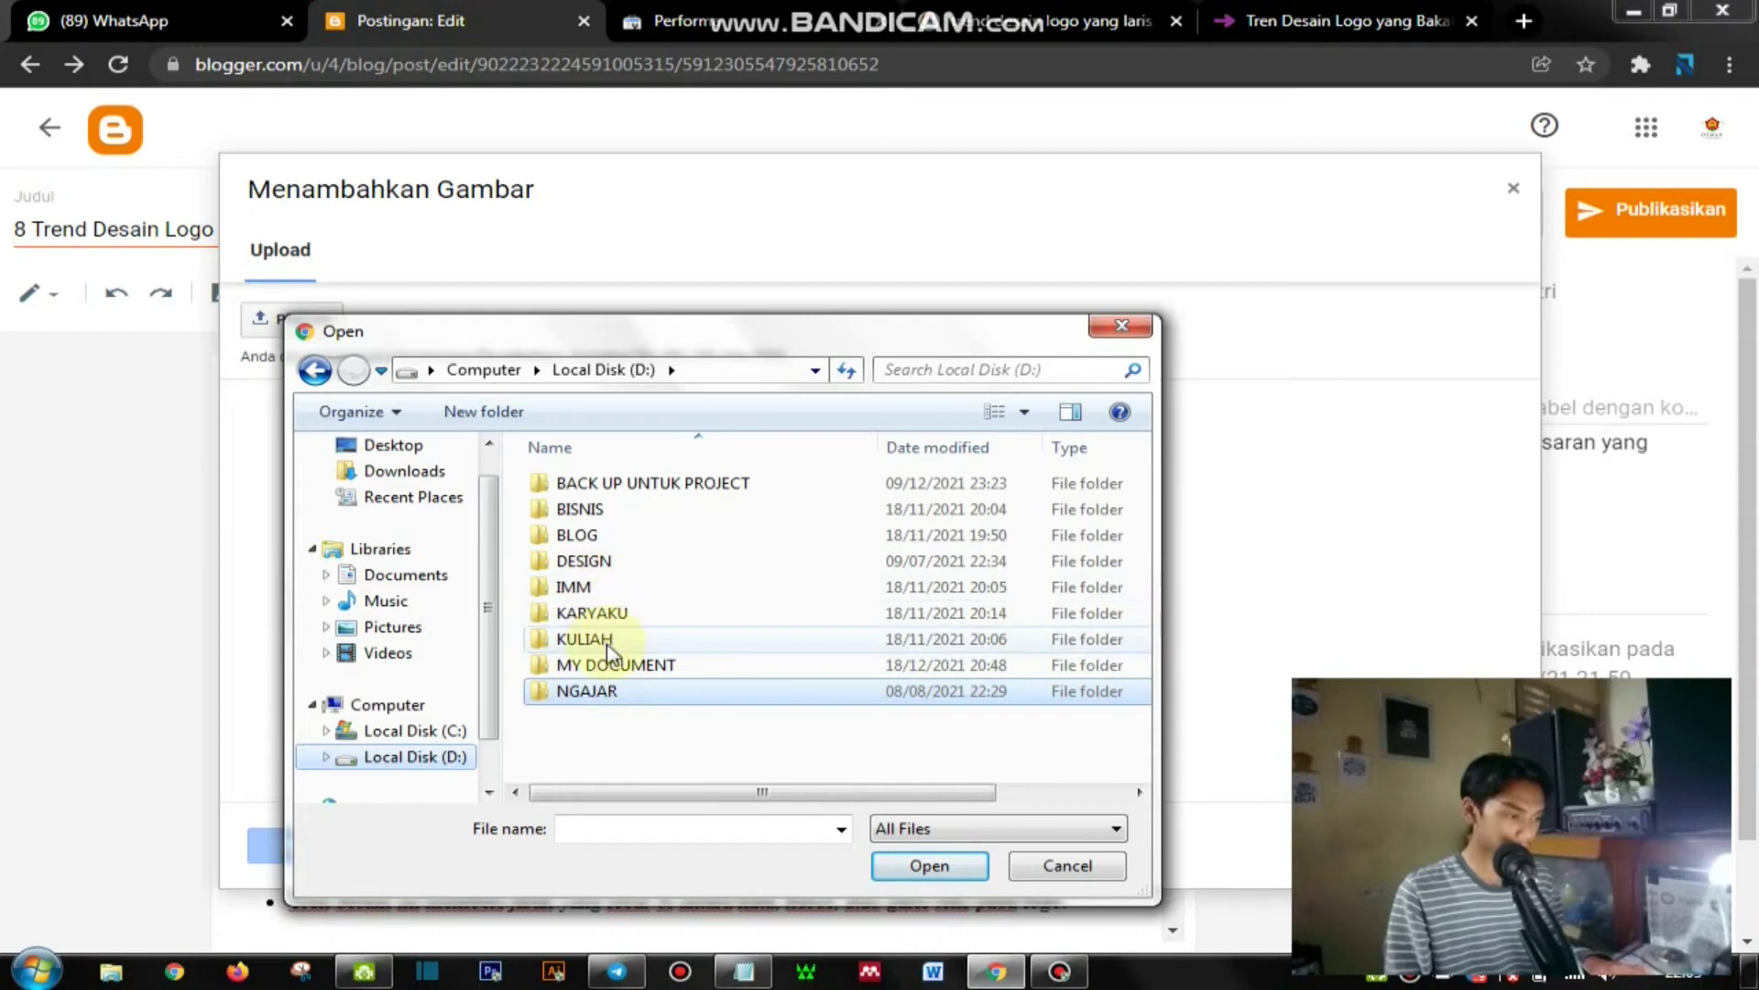
double_click(597, 562)
double_click(612, 588)
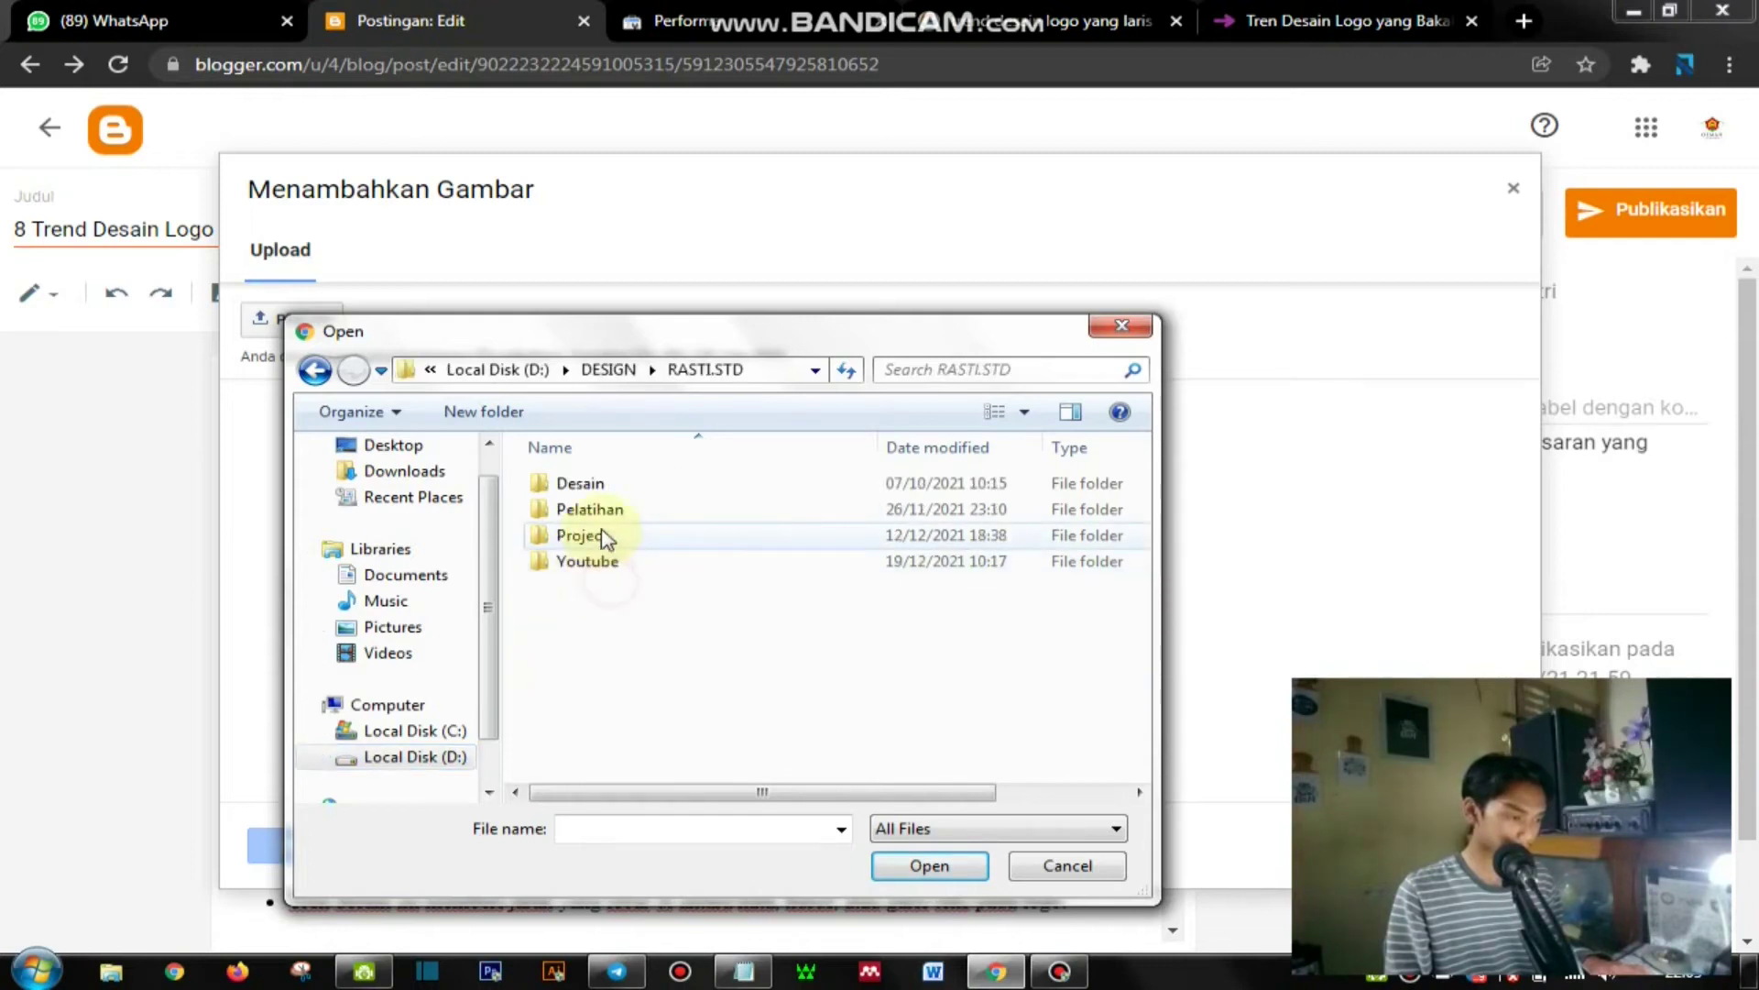
double_click(610, 562)
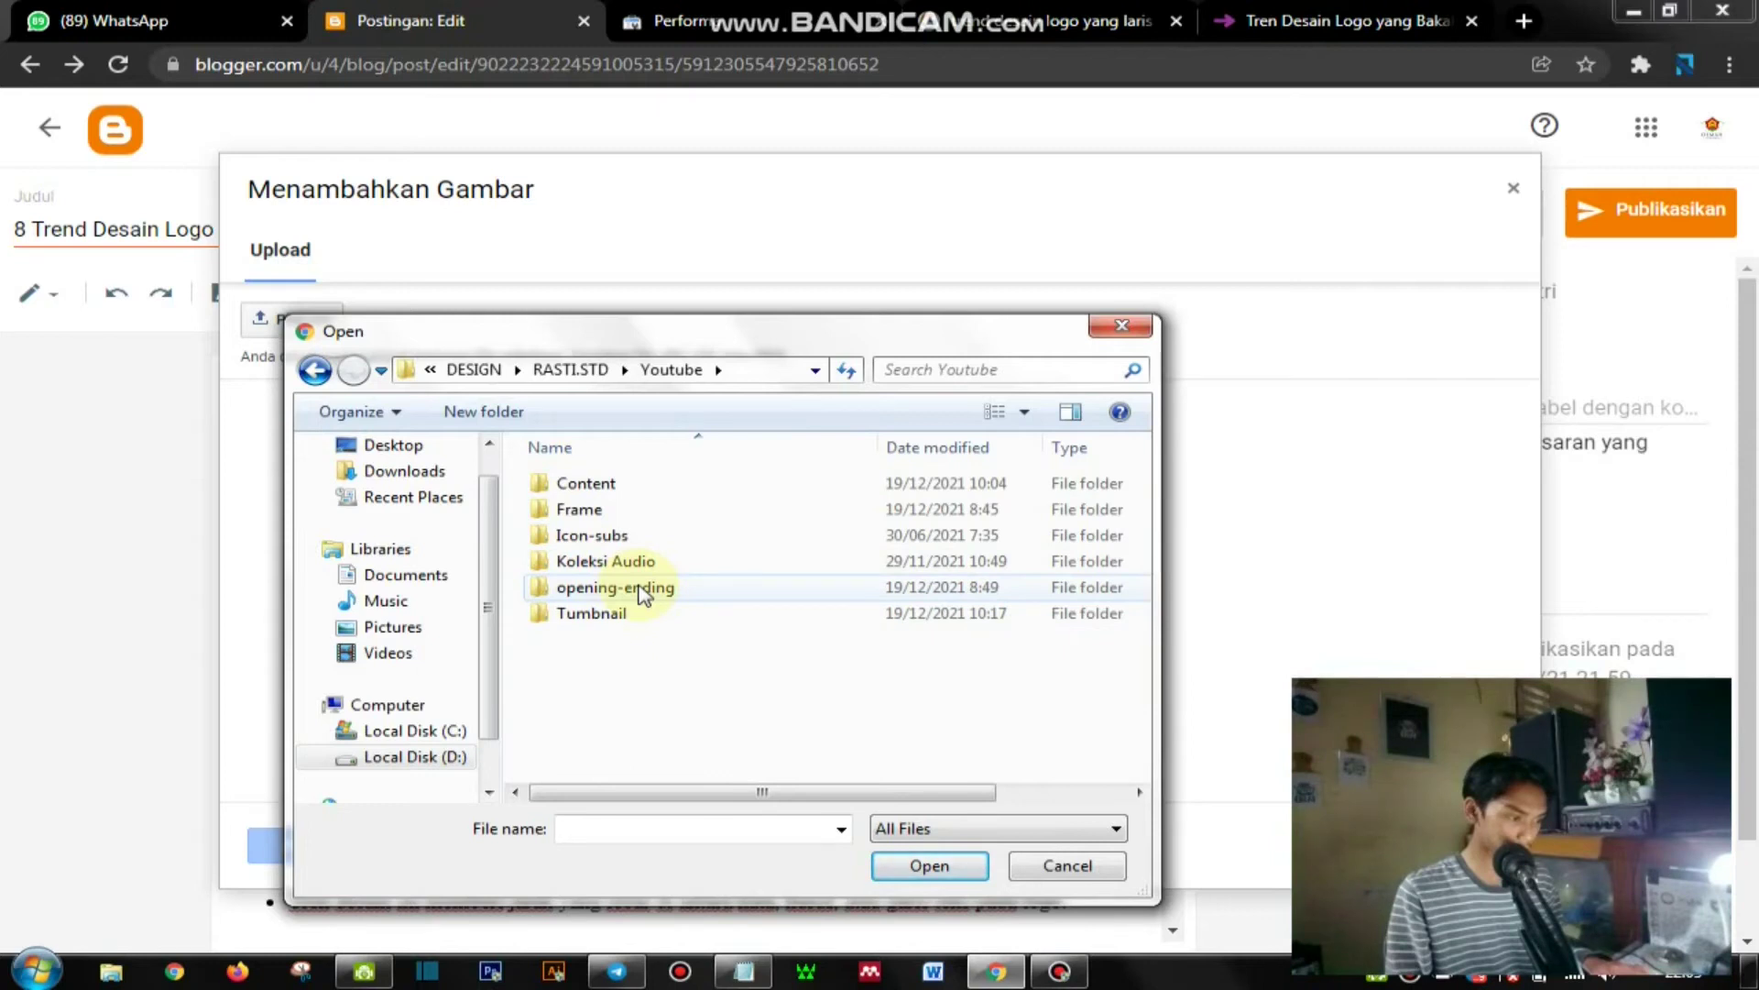
double_click(591, 614)
left_click(600, 495)
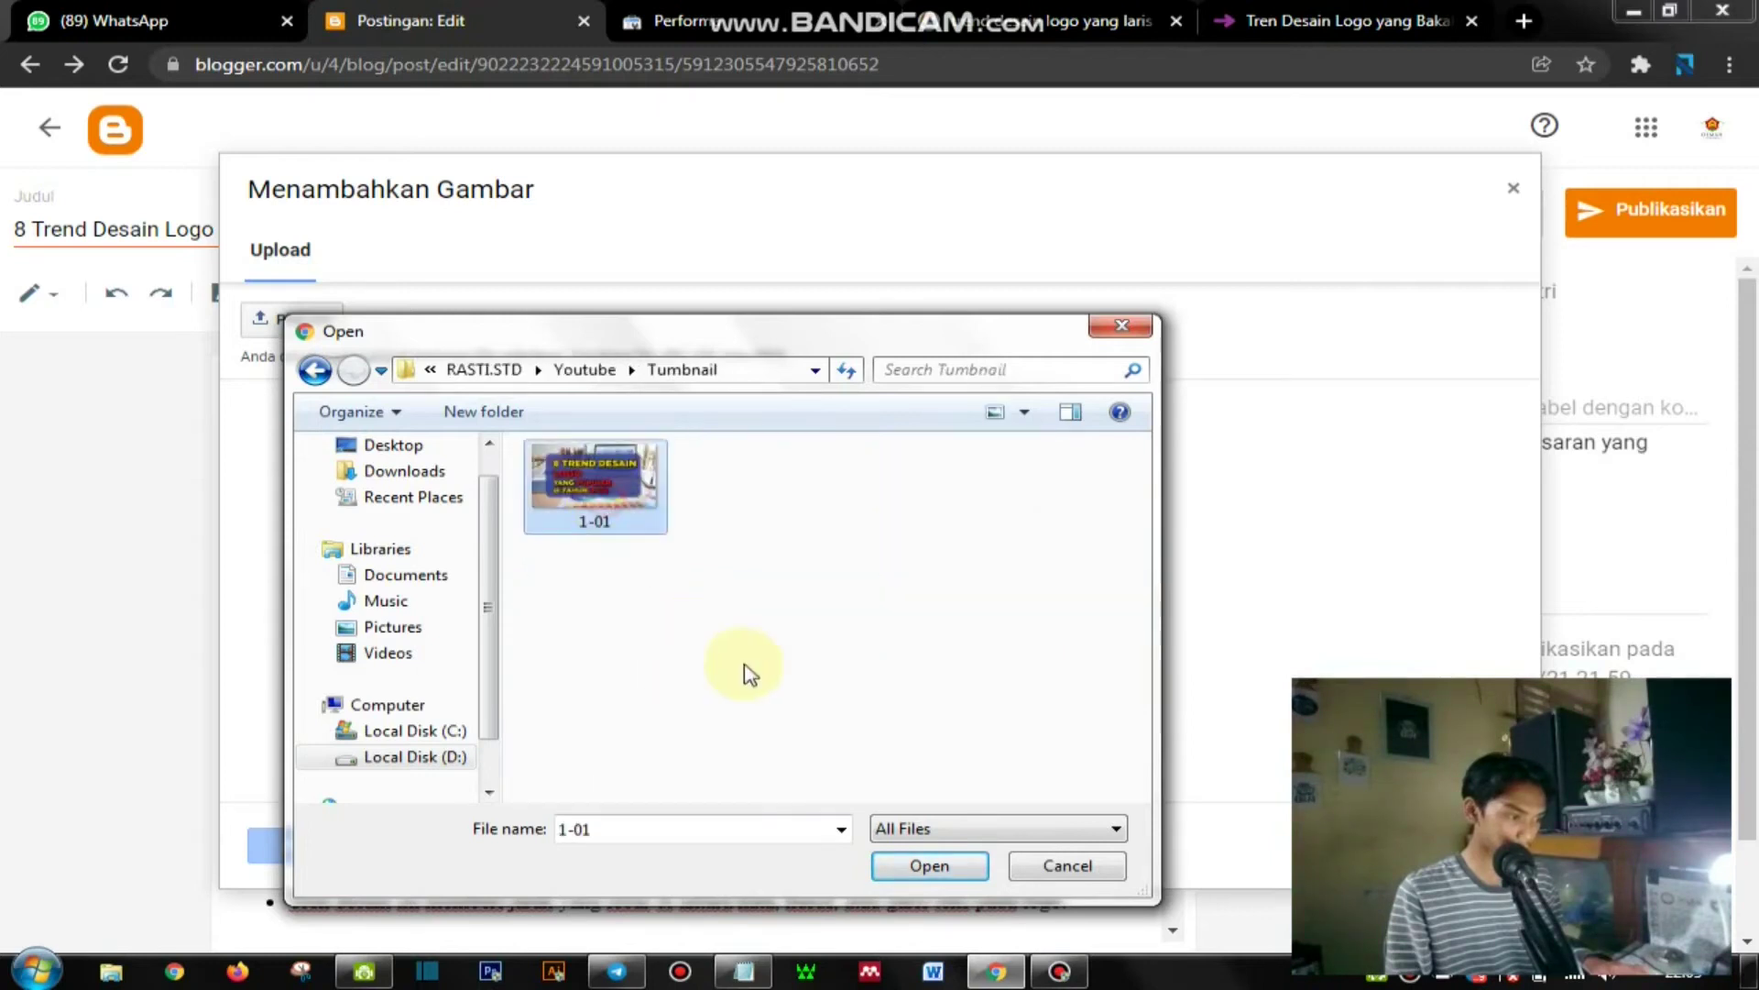
left_click(928, 866)
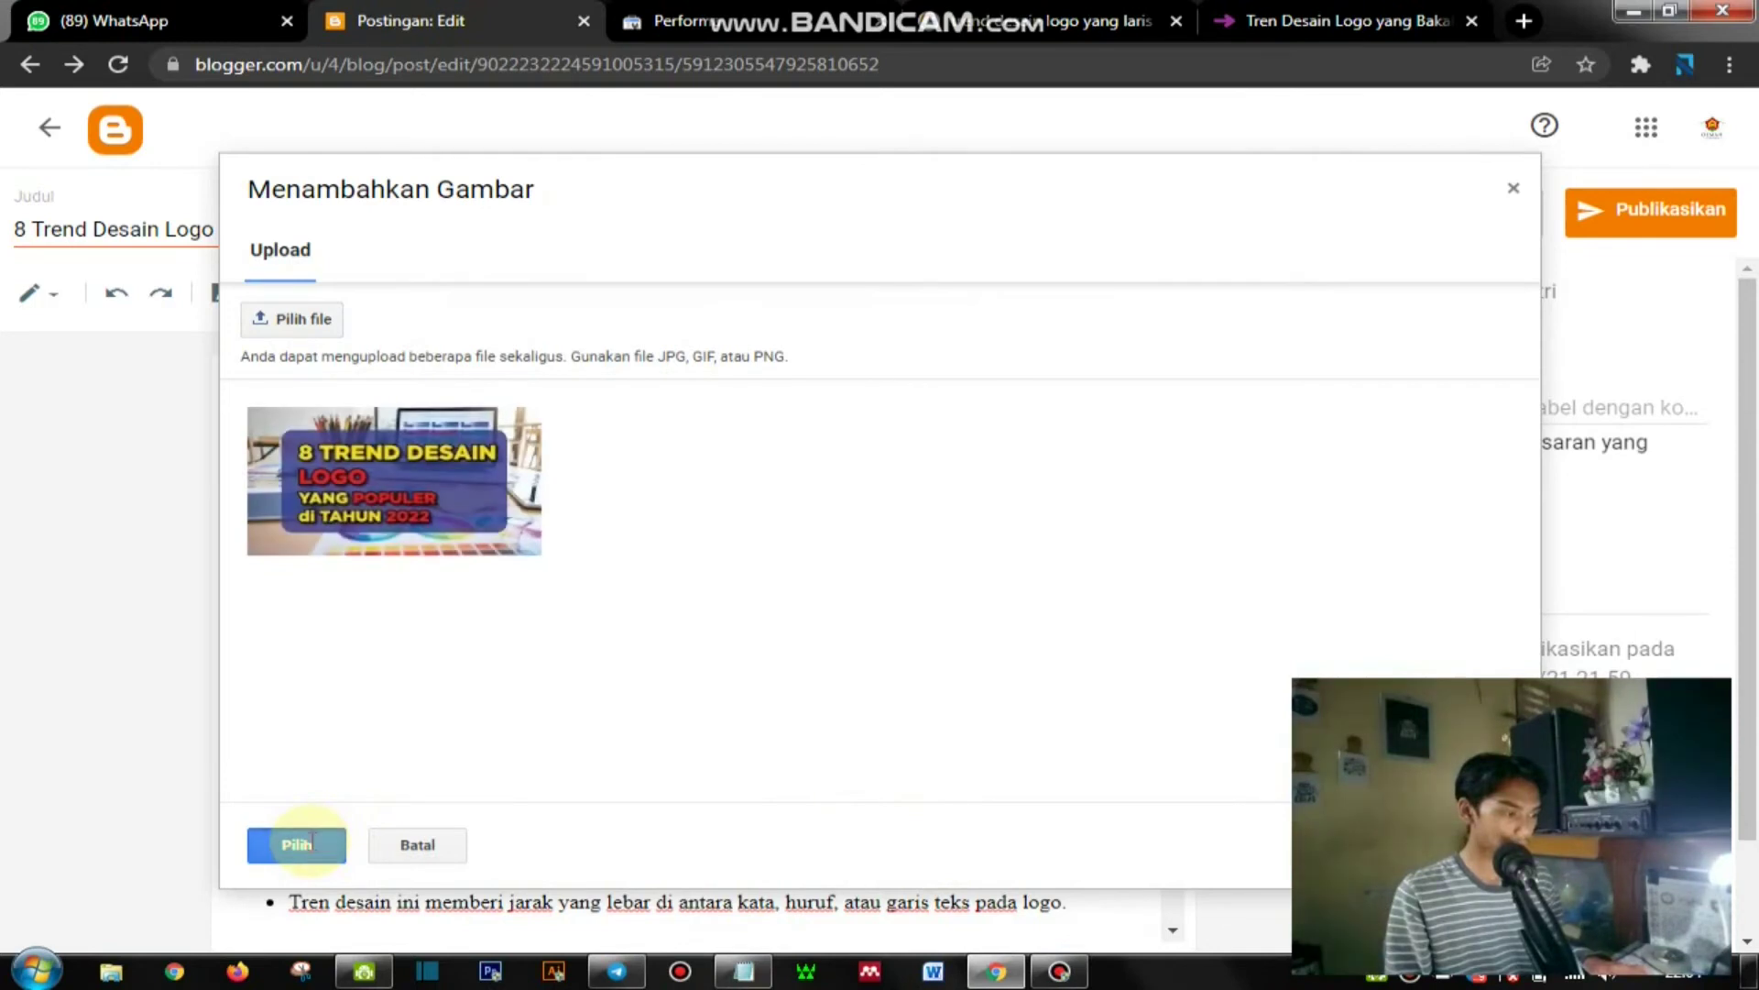
left_click(311, 844)
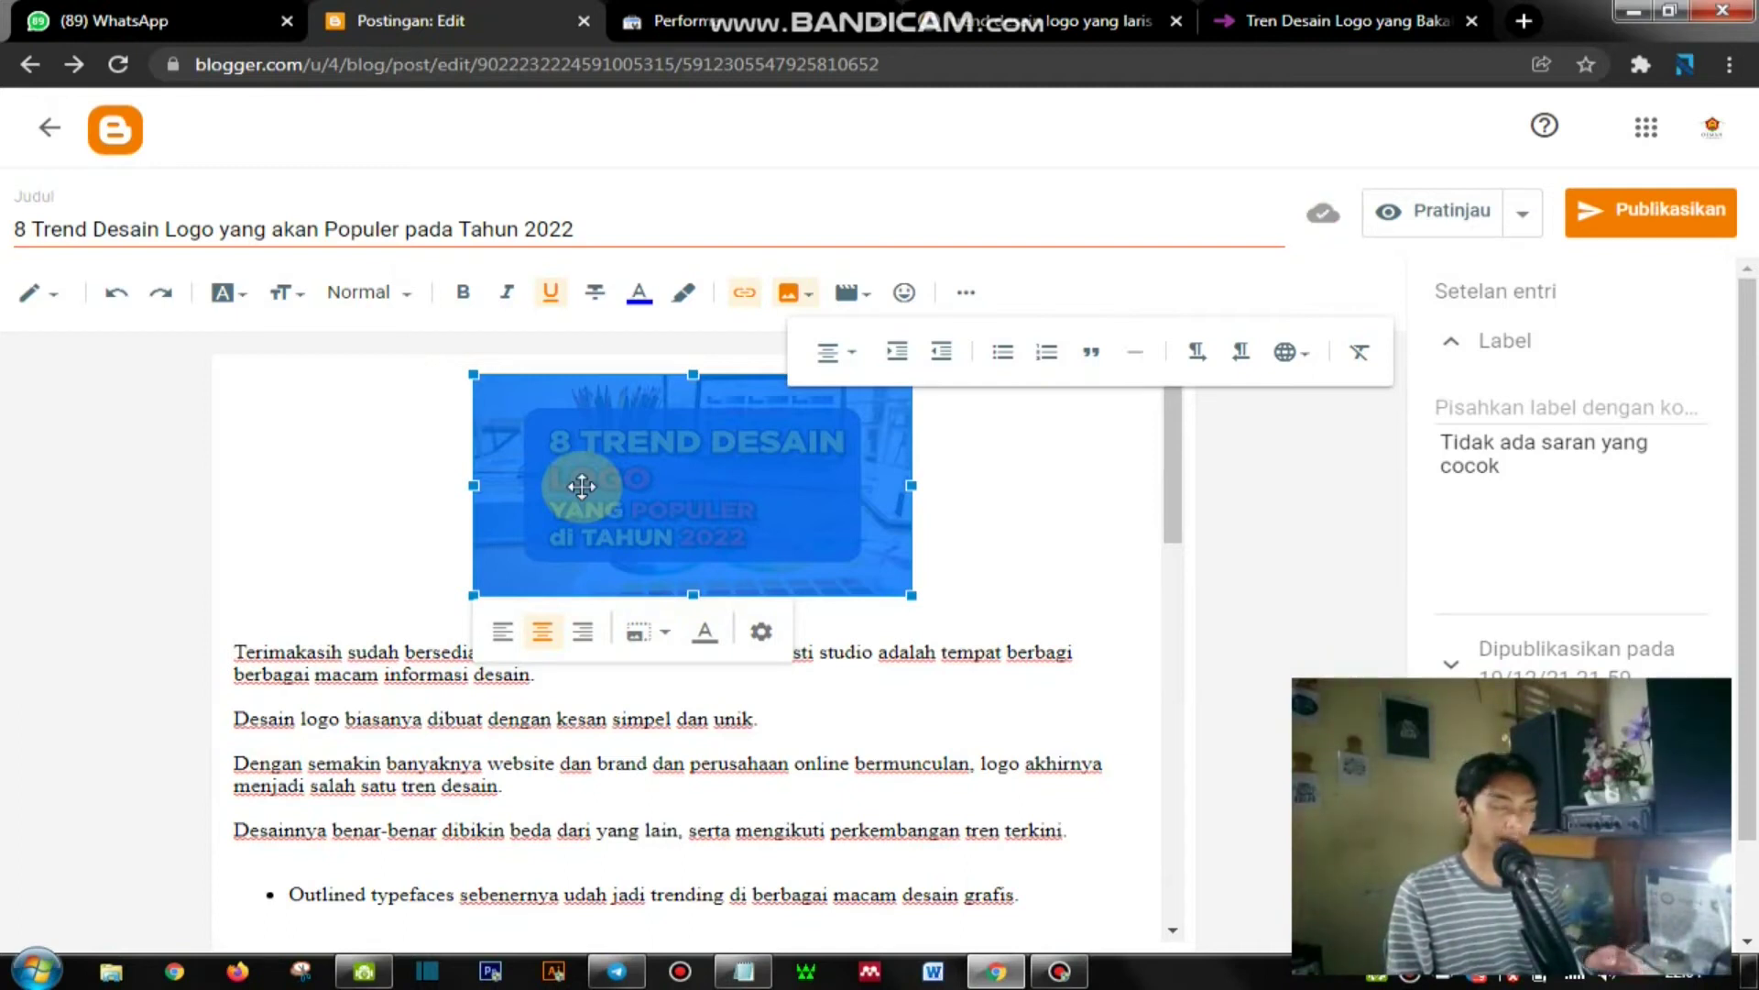
Step: Caption the thumbnail with the copied post title '8 Trend Desain Logo yang akan Populer pada Tahun 2022'
left_click(707, 632)
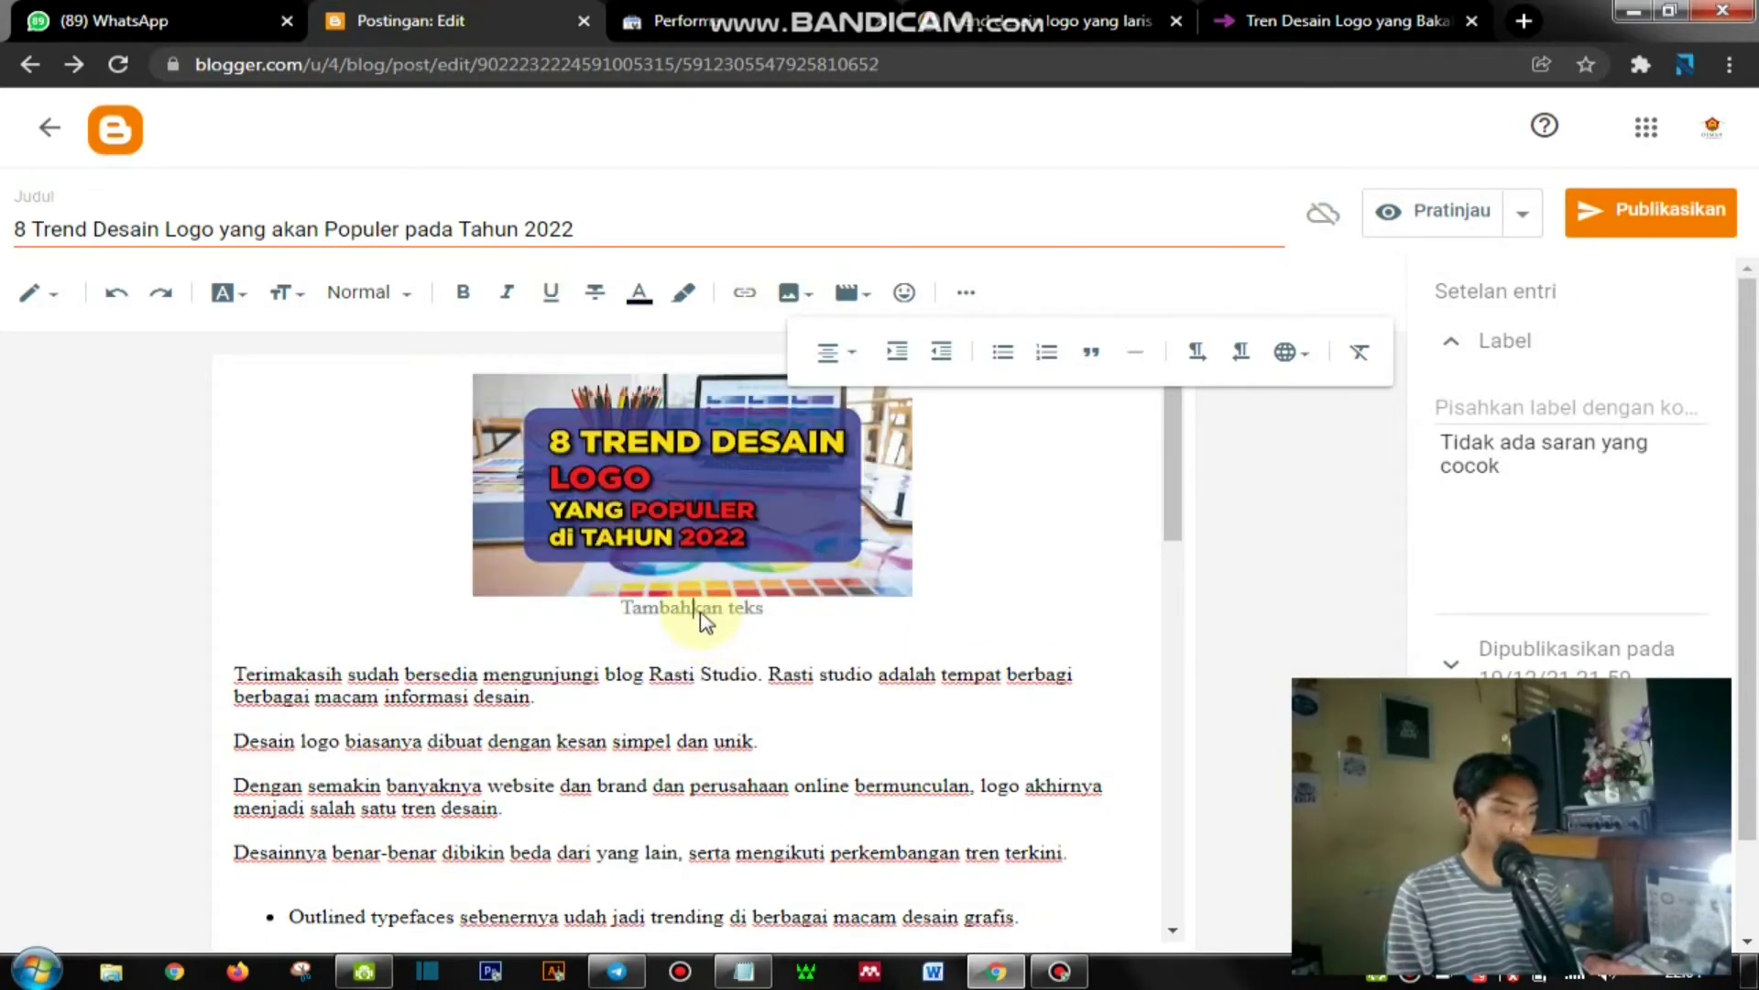
triple_click(457, 231)
key("ctrl+c")
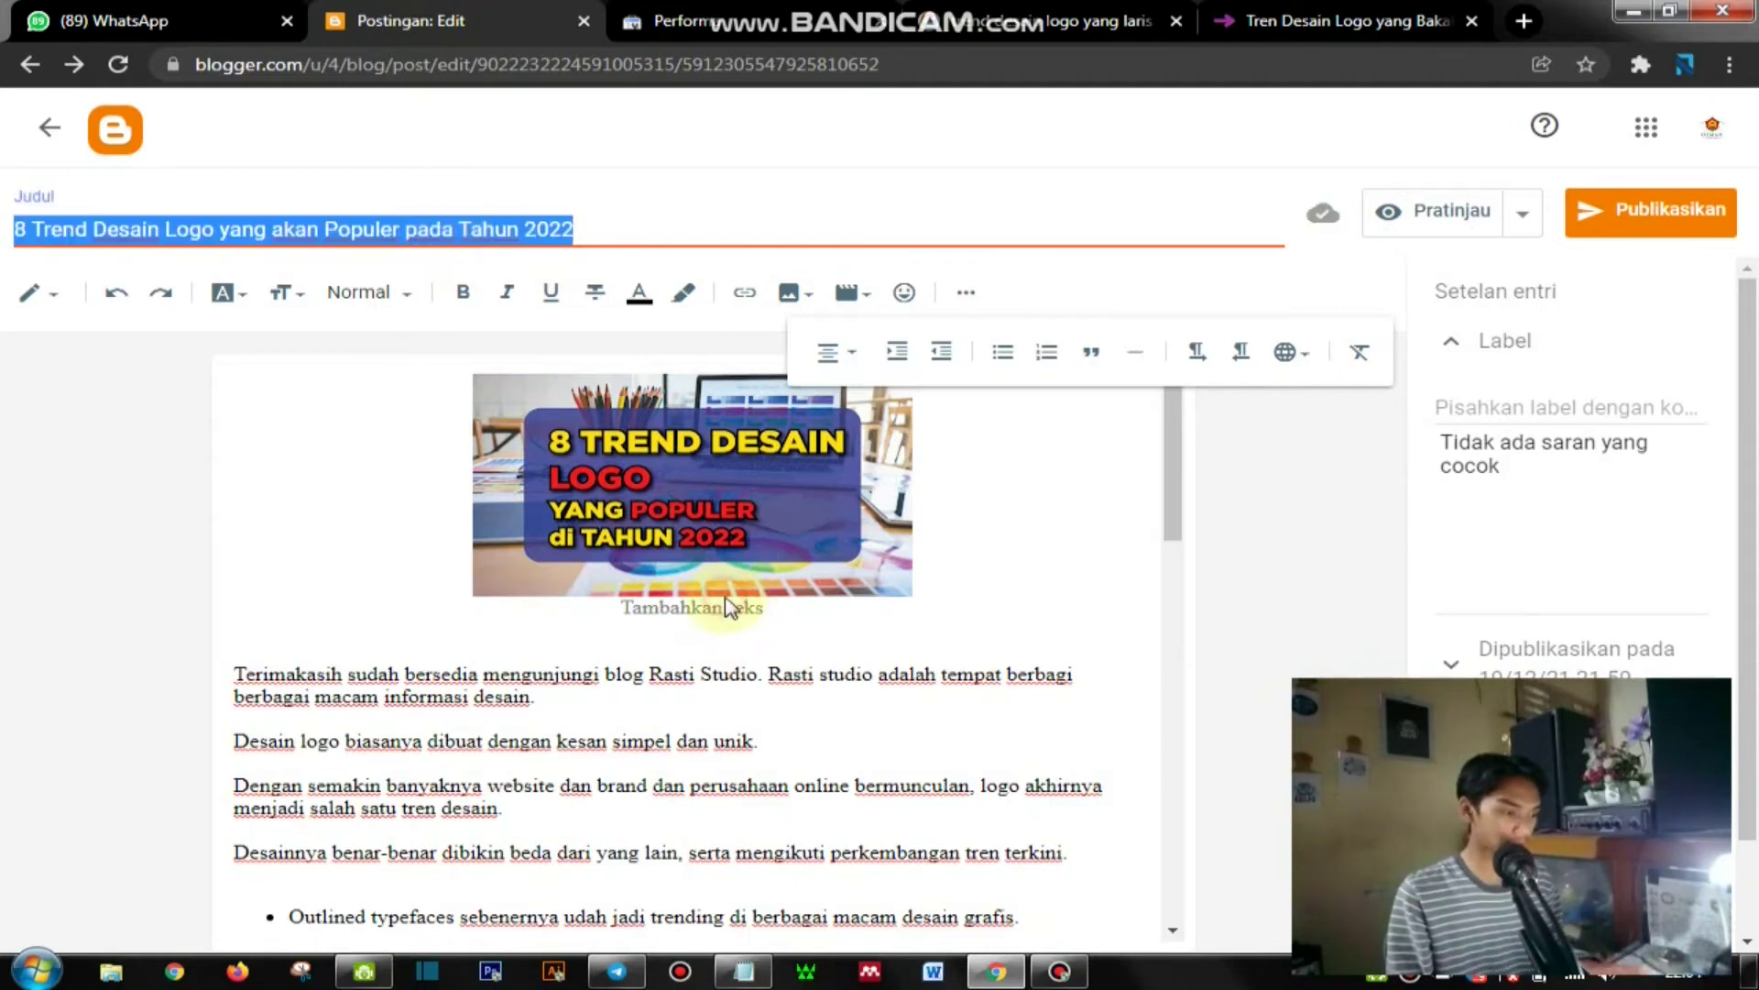
left_click(736, 619)
key("ctrl+v")
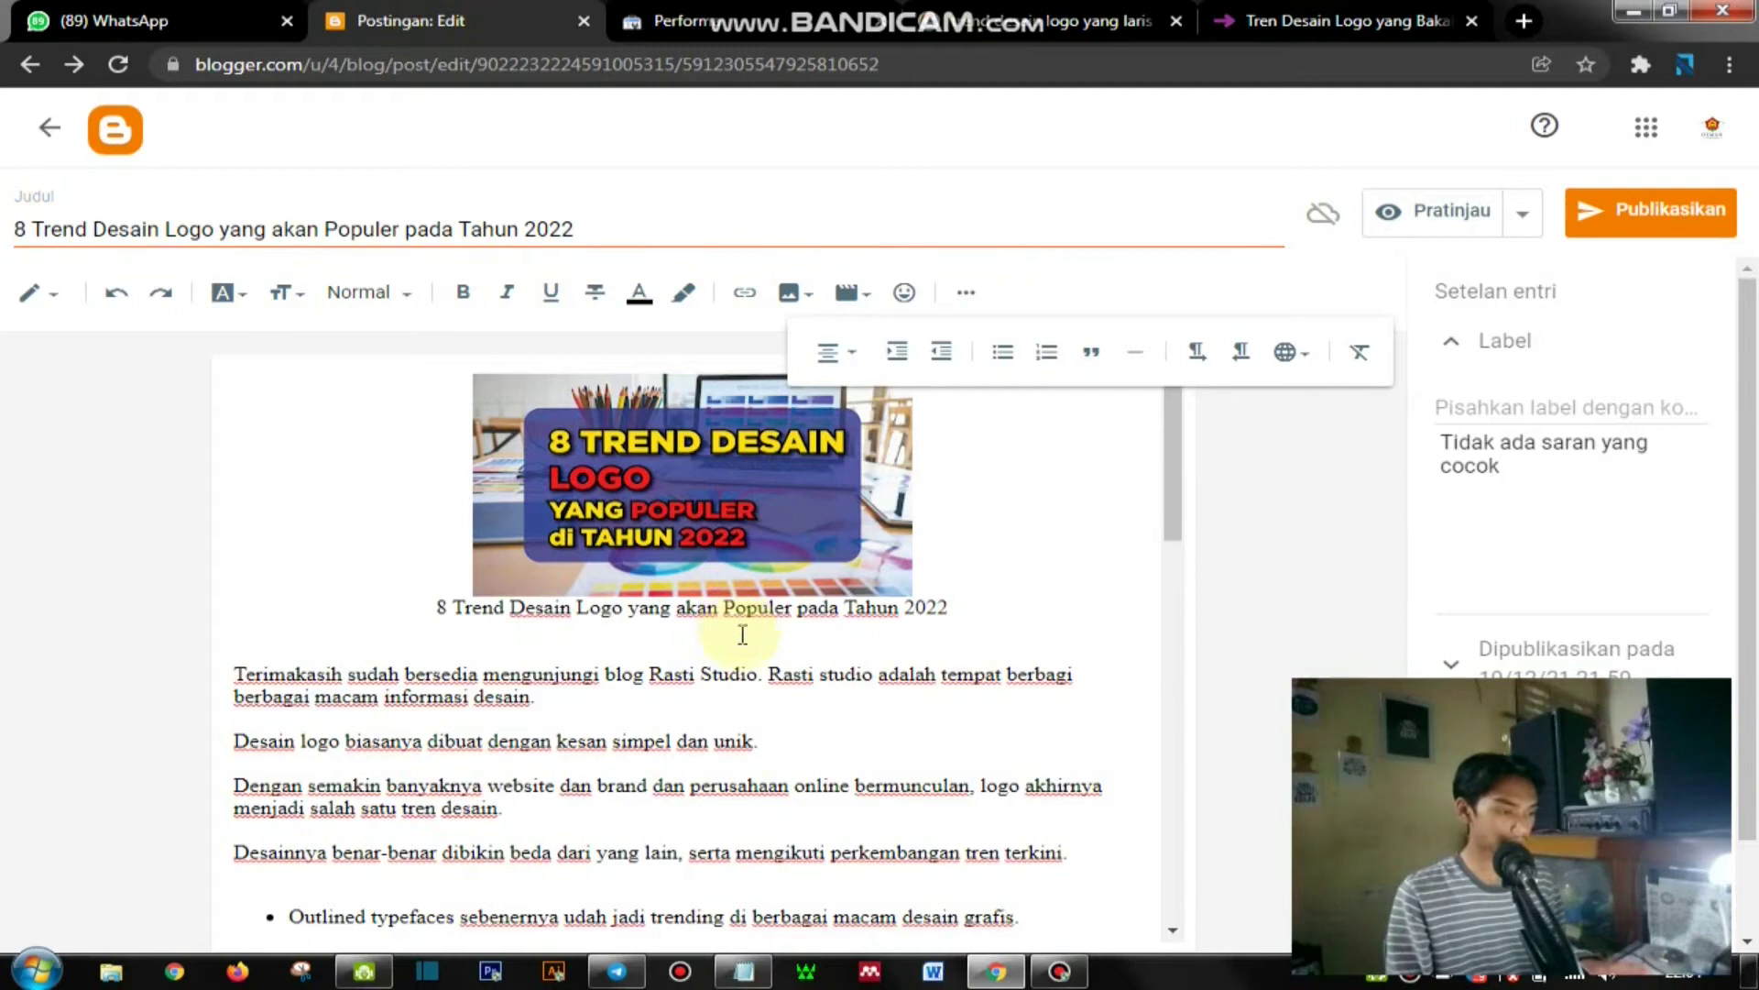
left_click(764, 687)
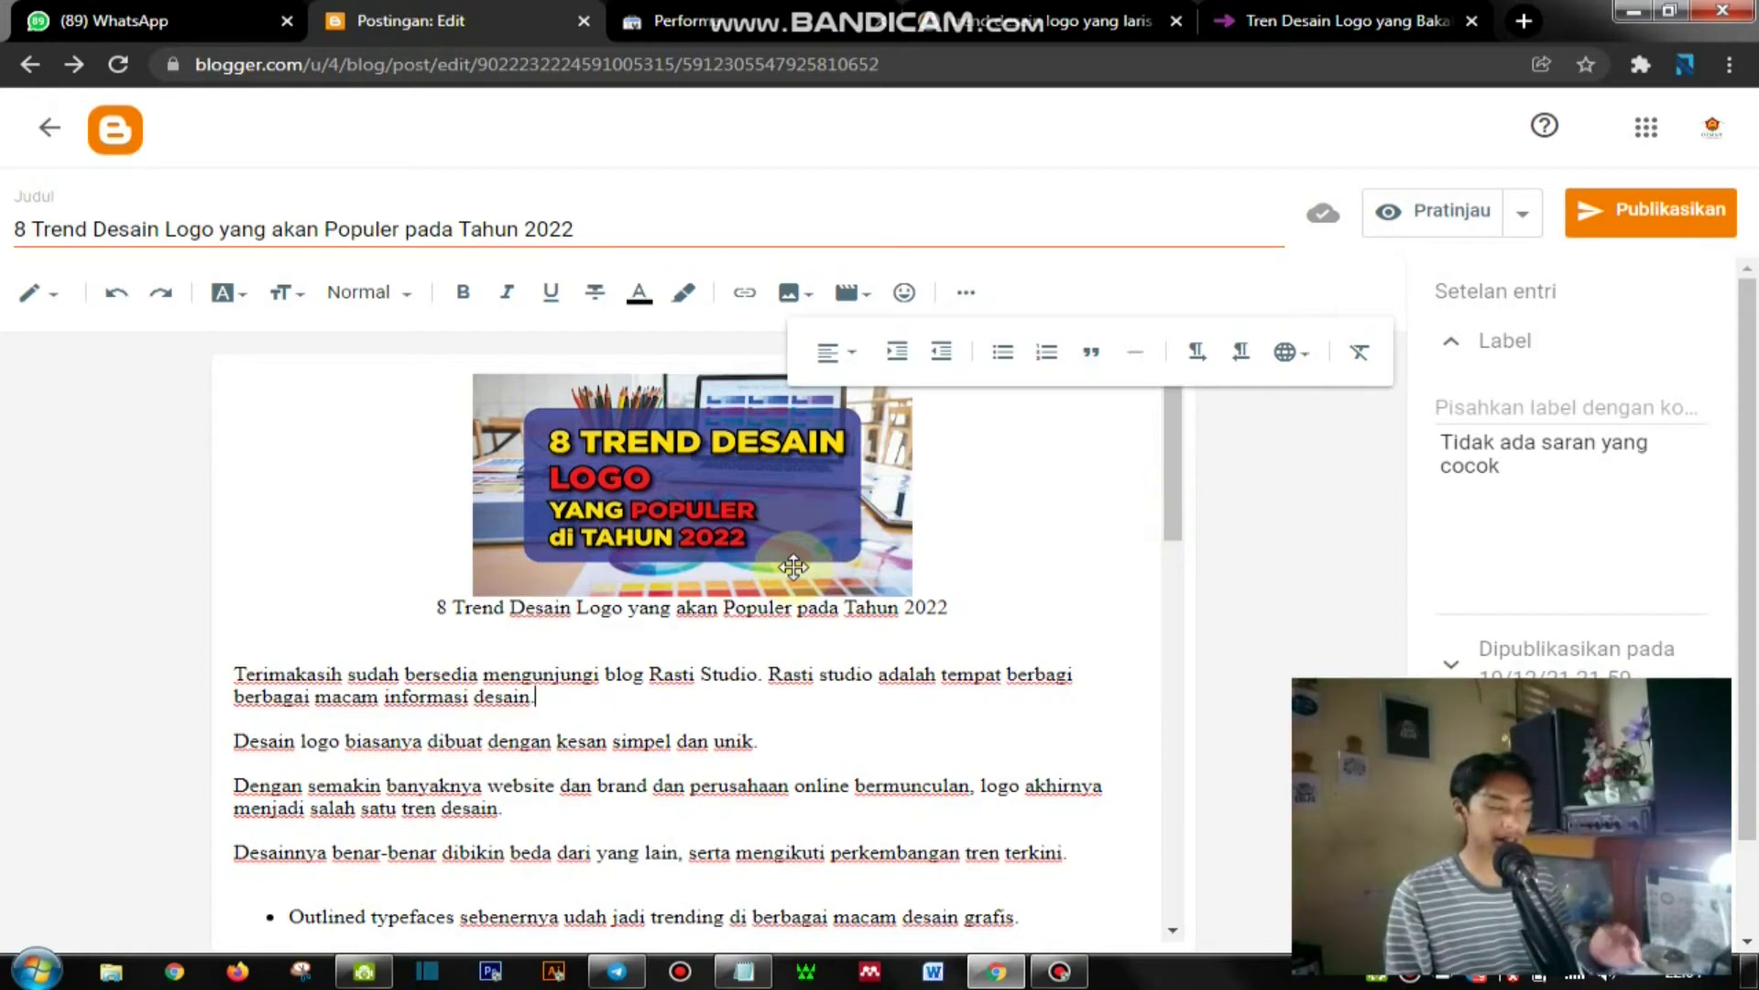
scroll(694, 688, "down", 1)
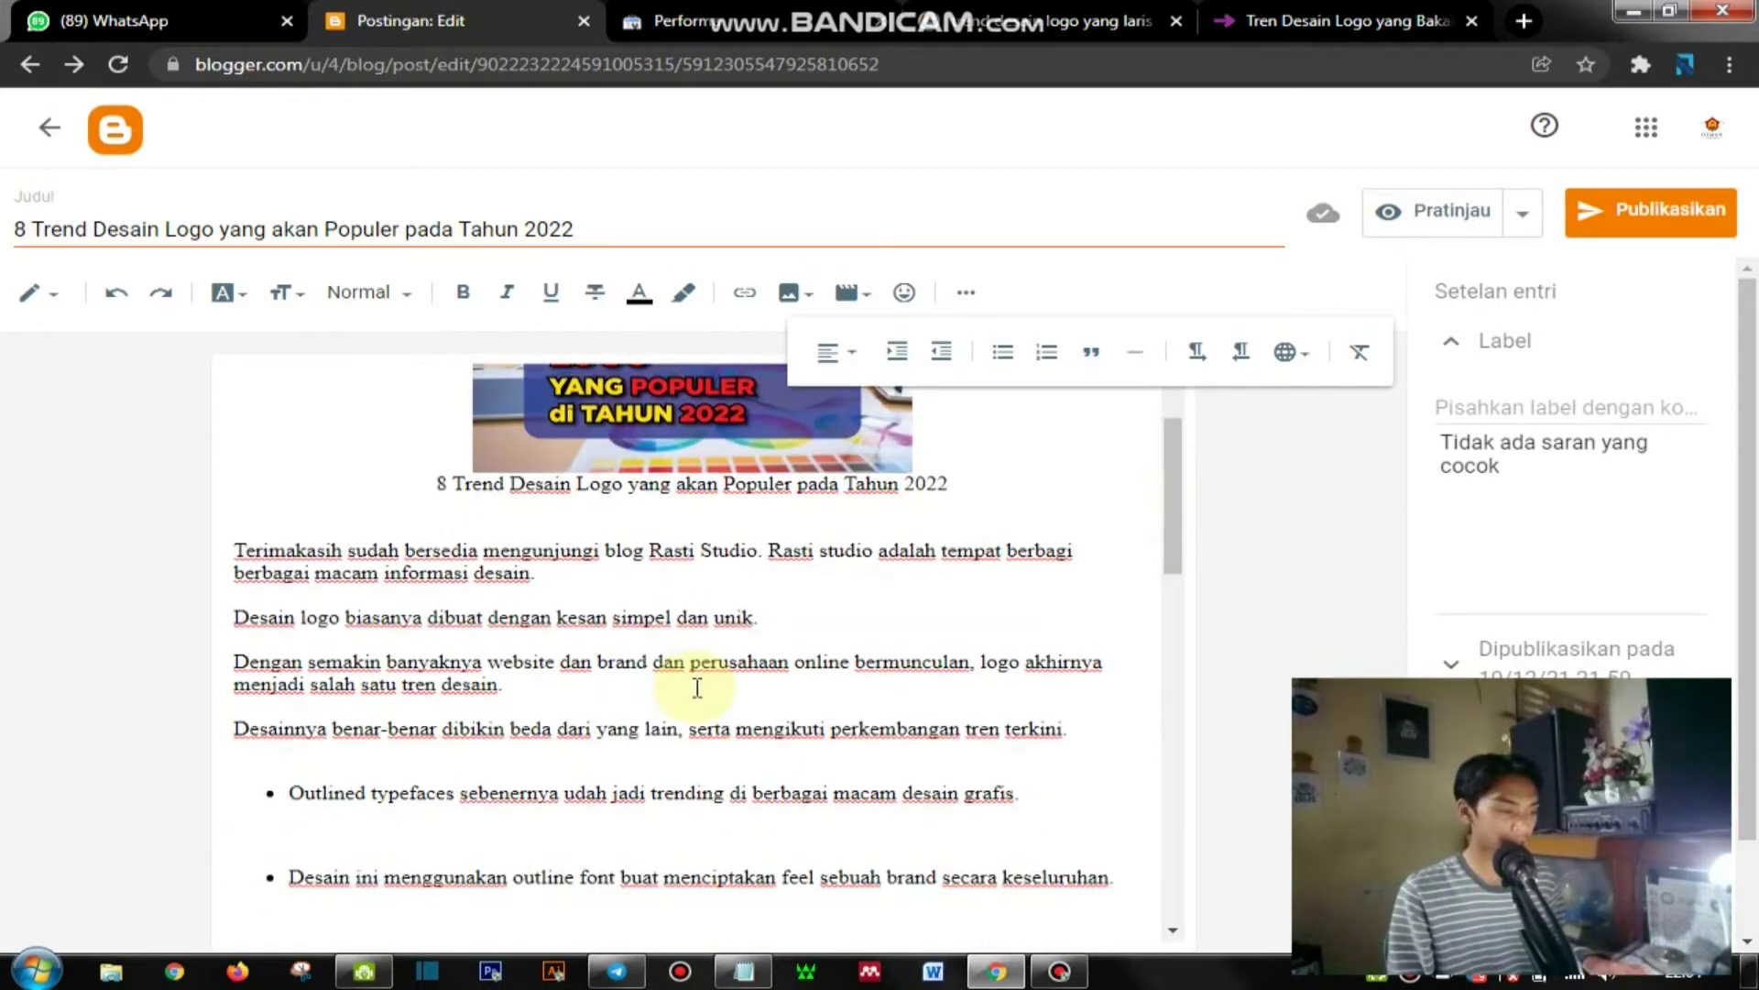
scroll(701, 683, "up", 1)
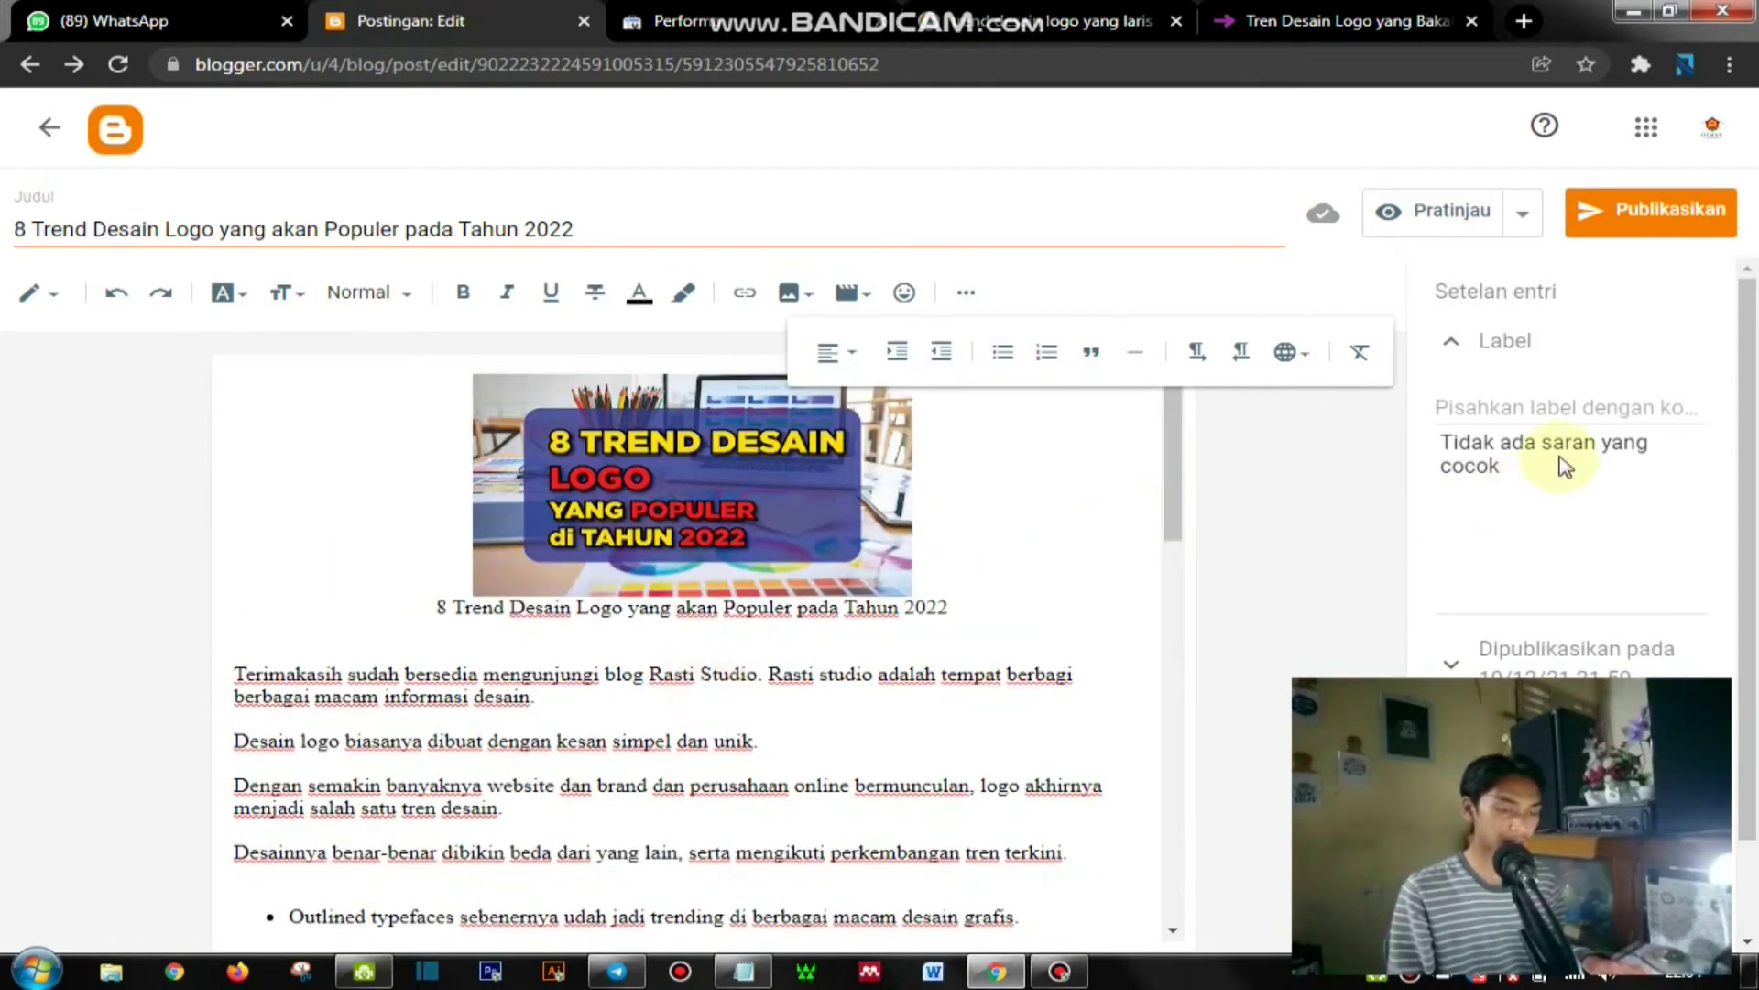
Step: Add the labels 'ensiklopedi' and 'desain logo' in the post settings
left_click_drag(1747, 366, 1745, 325)
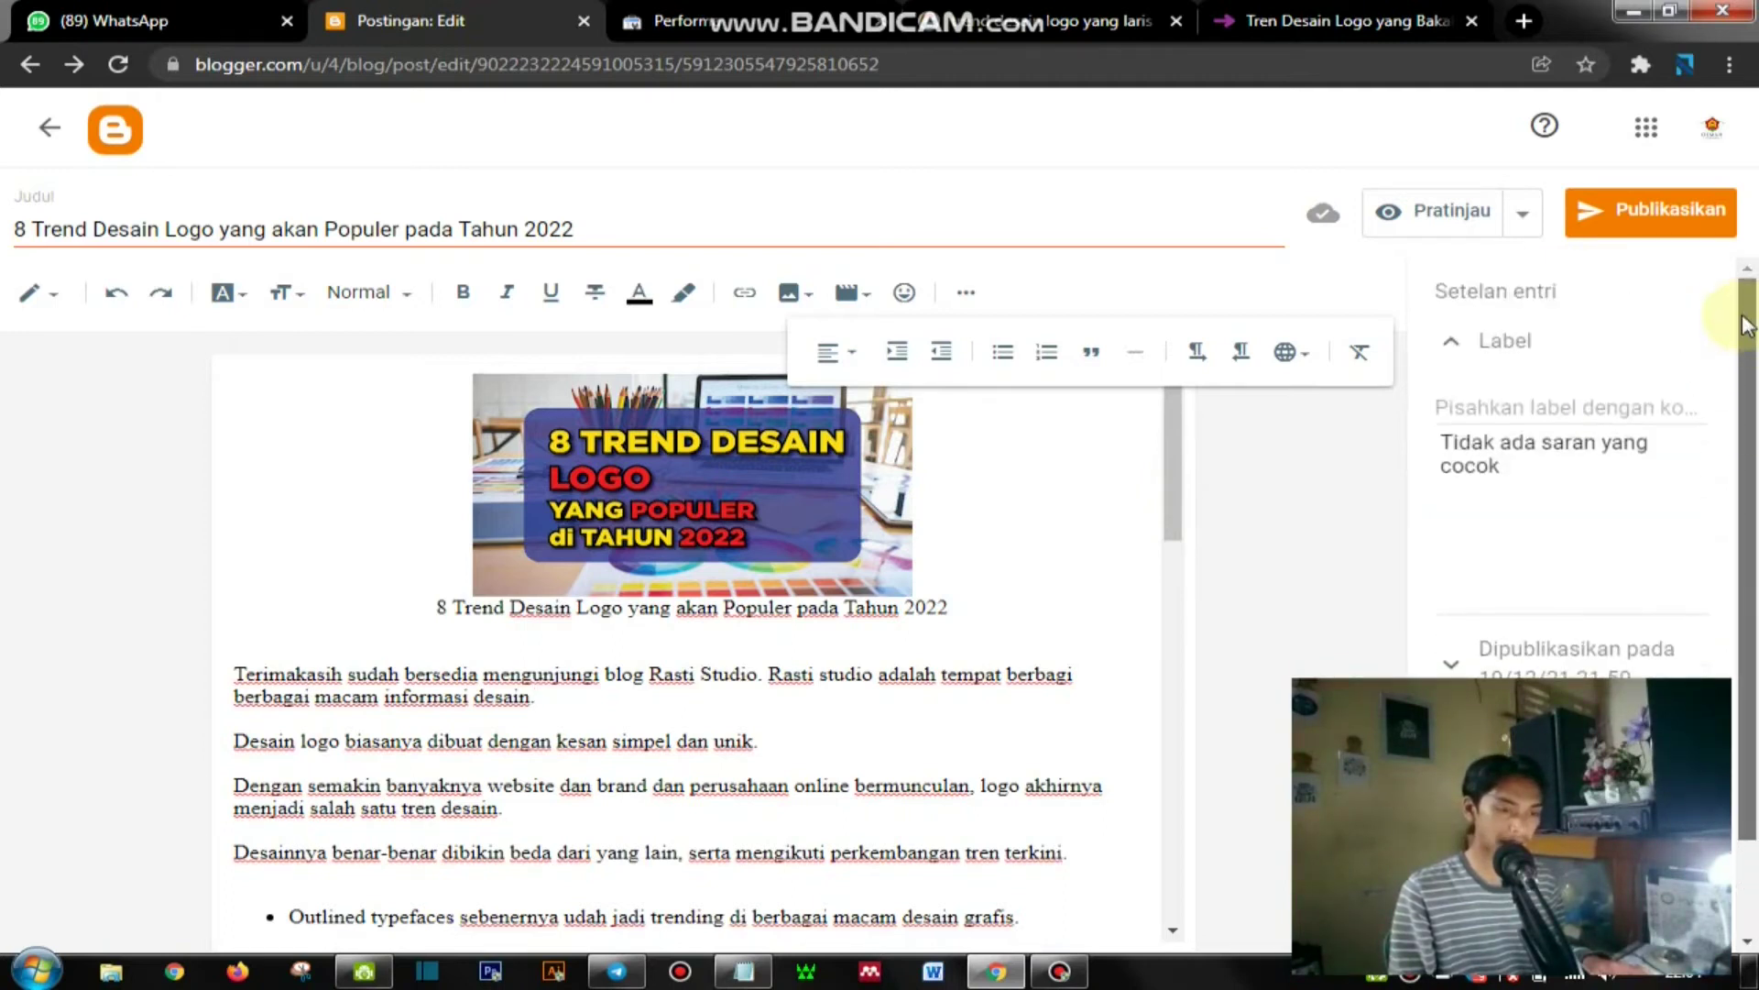
left_click(1629, 409)
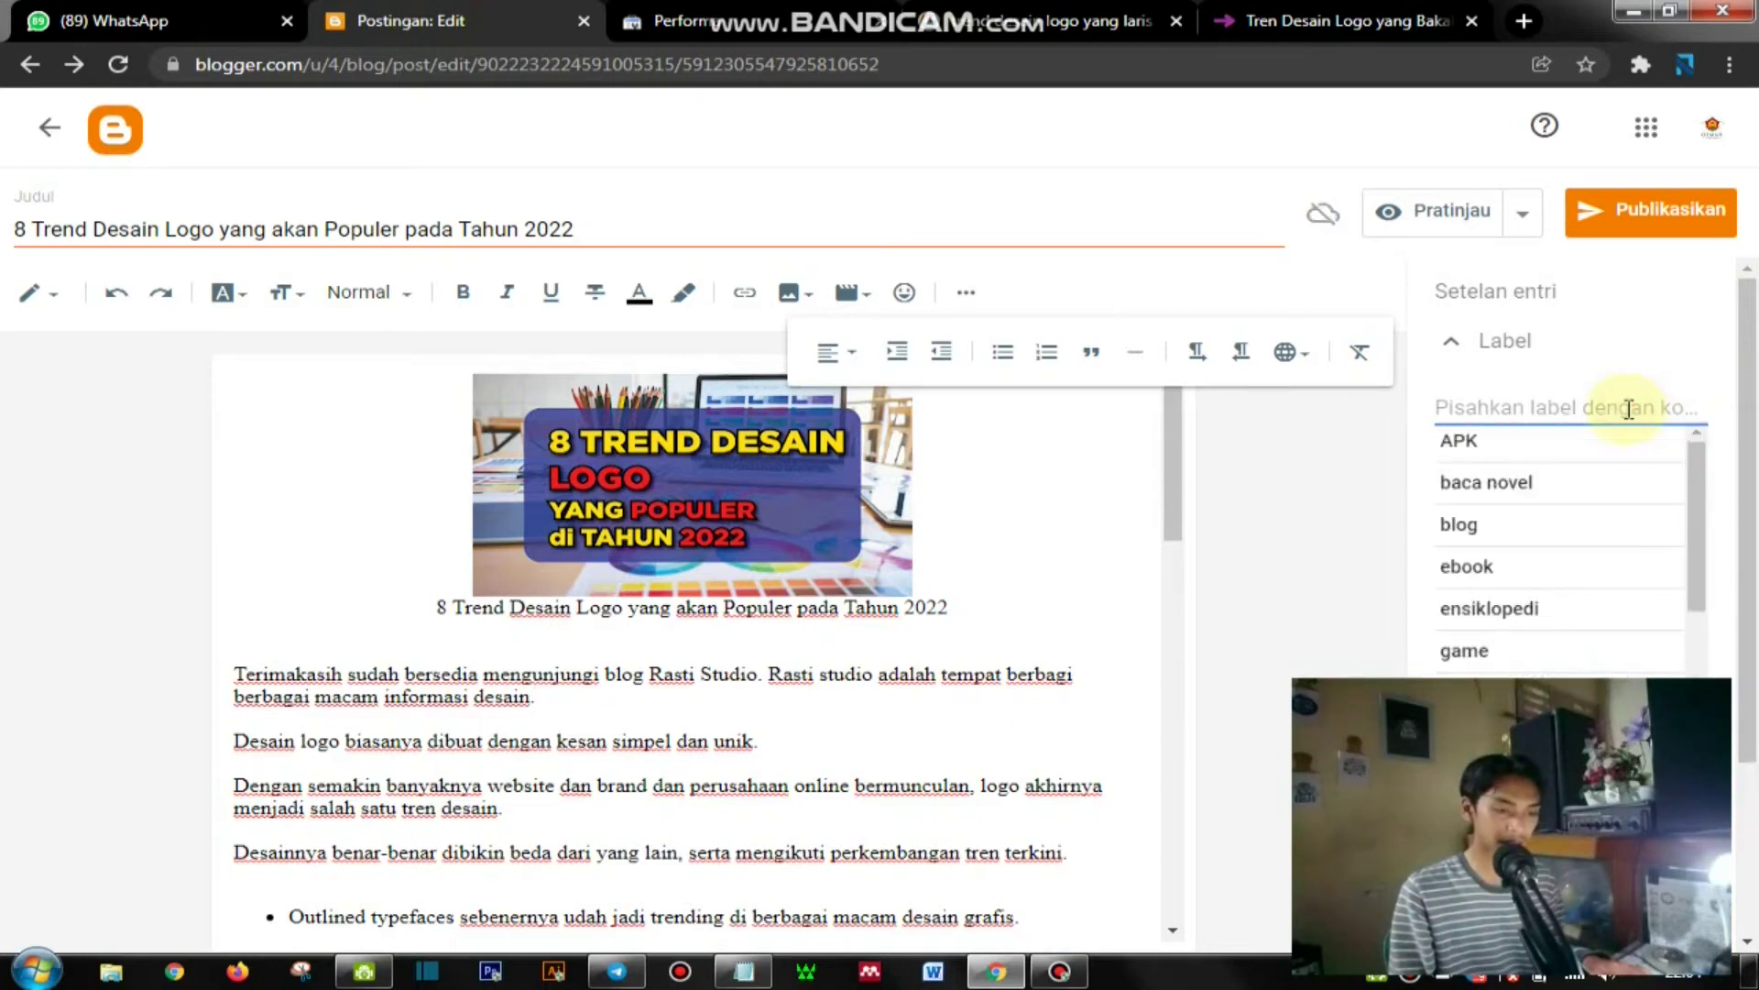
left_click(1574, 616)
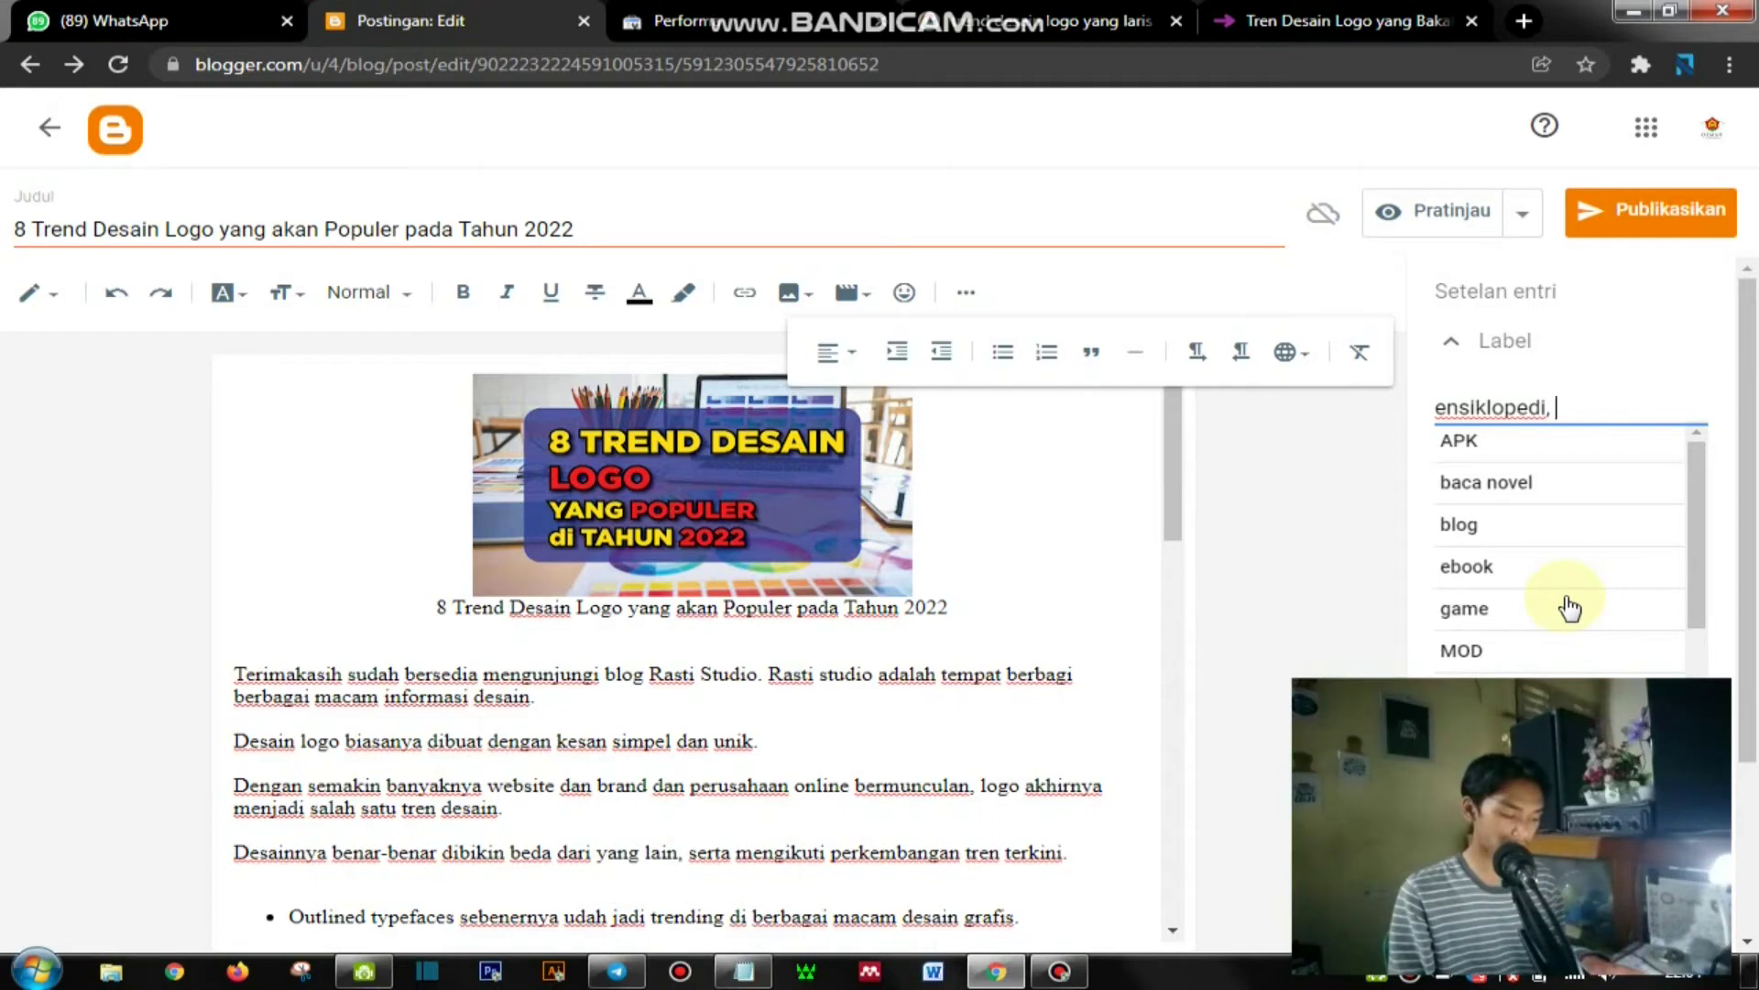
type("des")
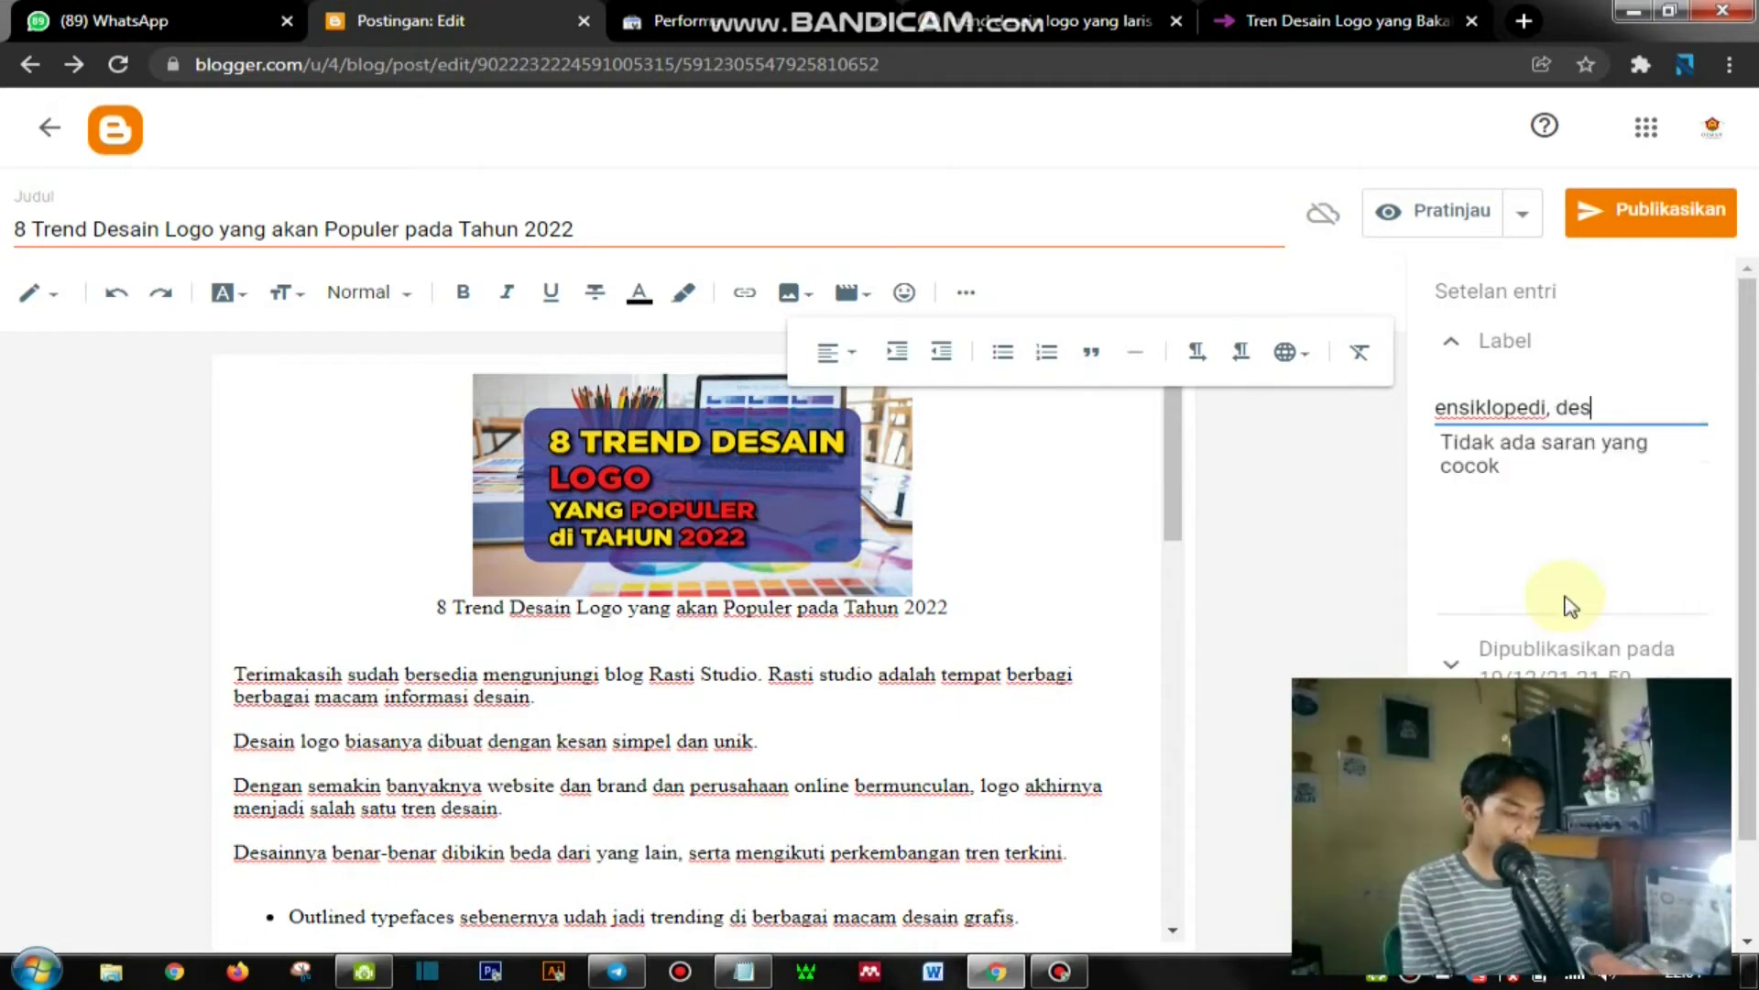
type("ain logo")
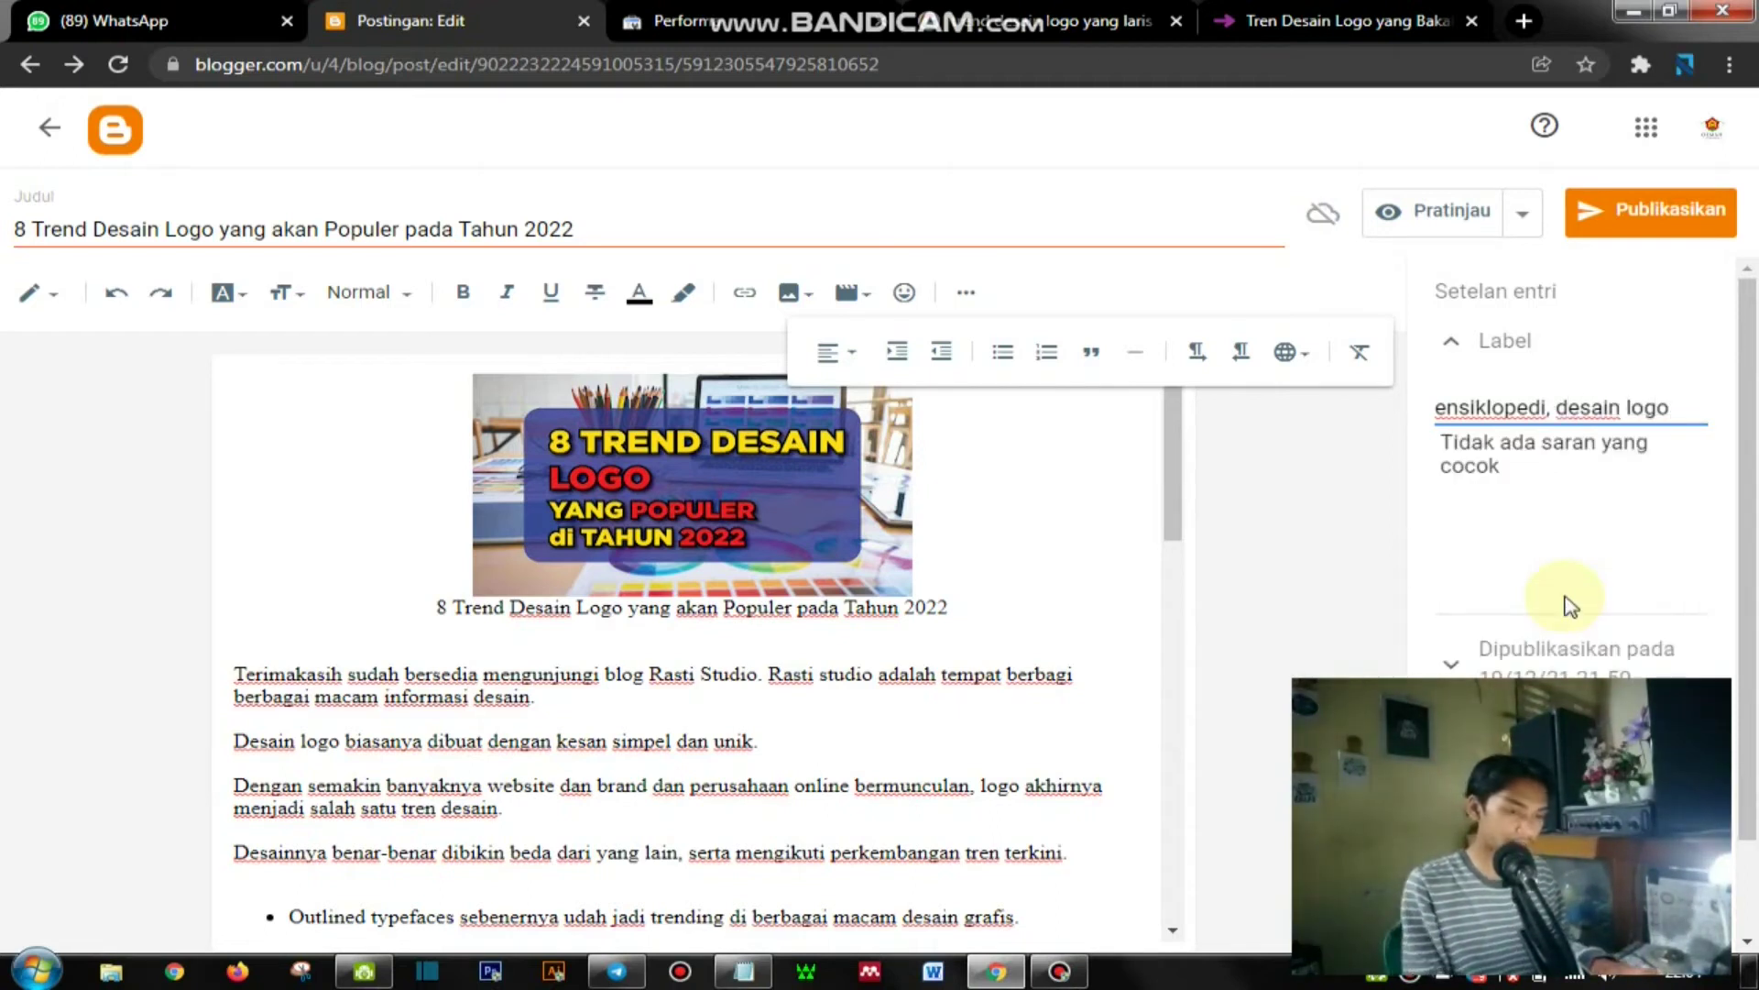
type(",")
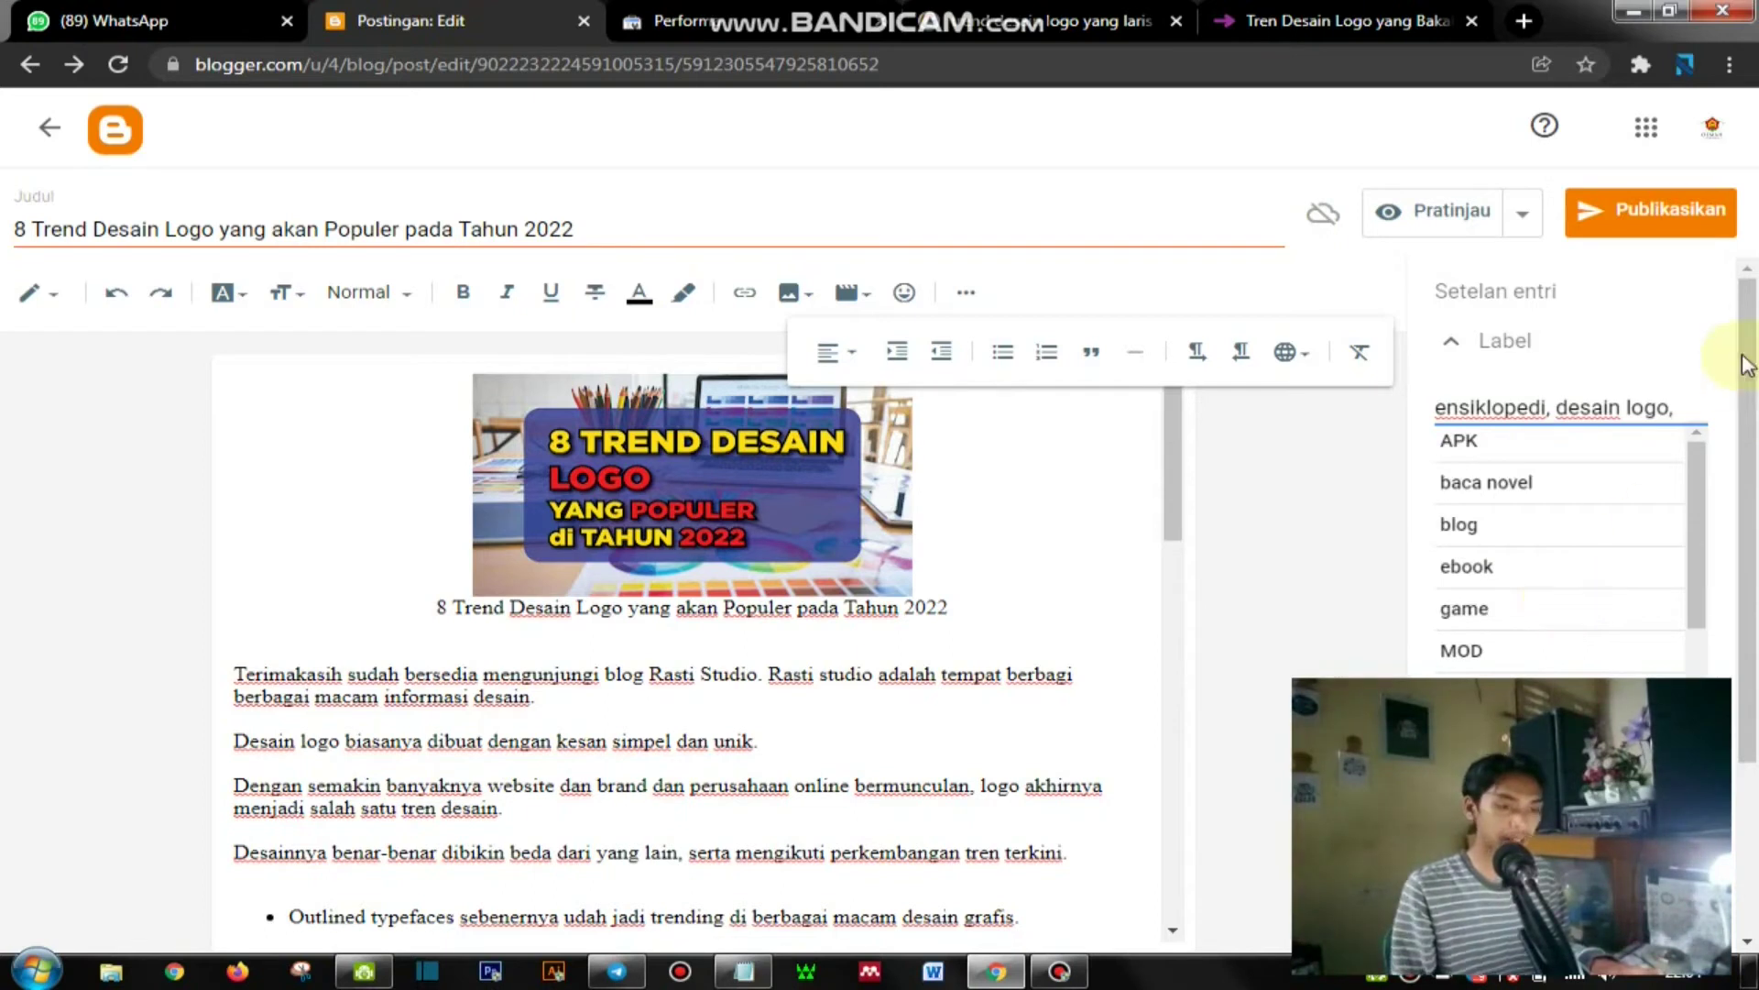
left_click_drag(1741, 361, 1754, 529)
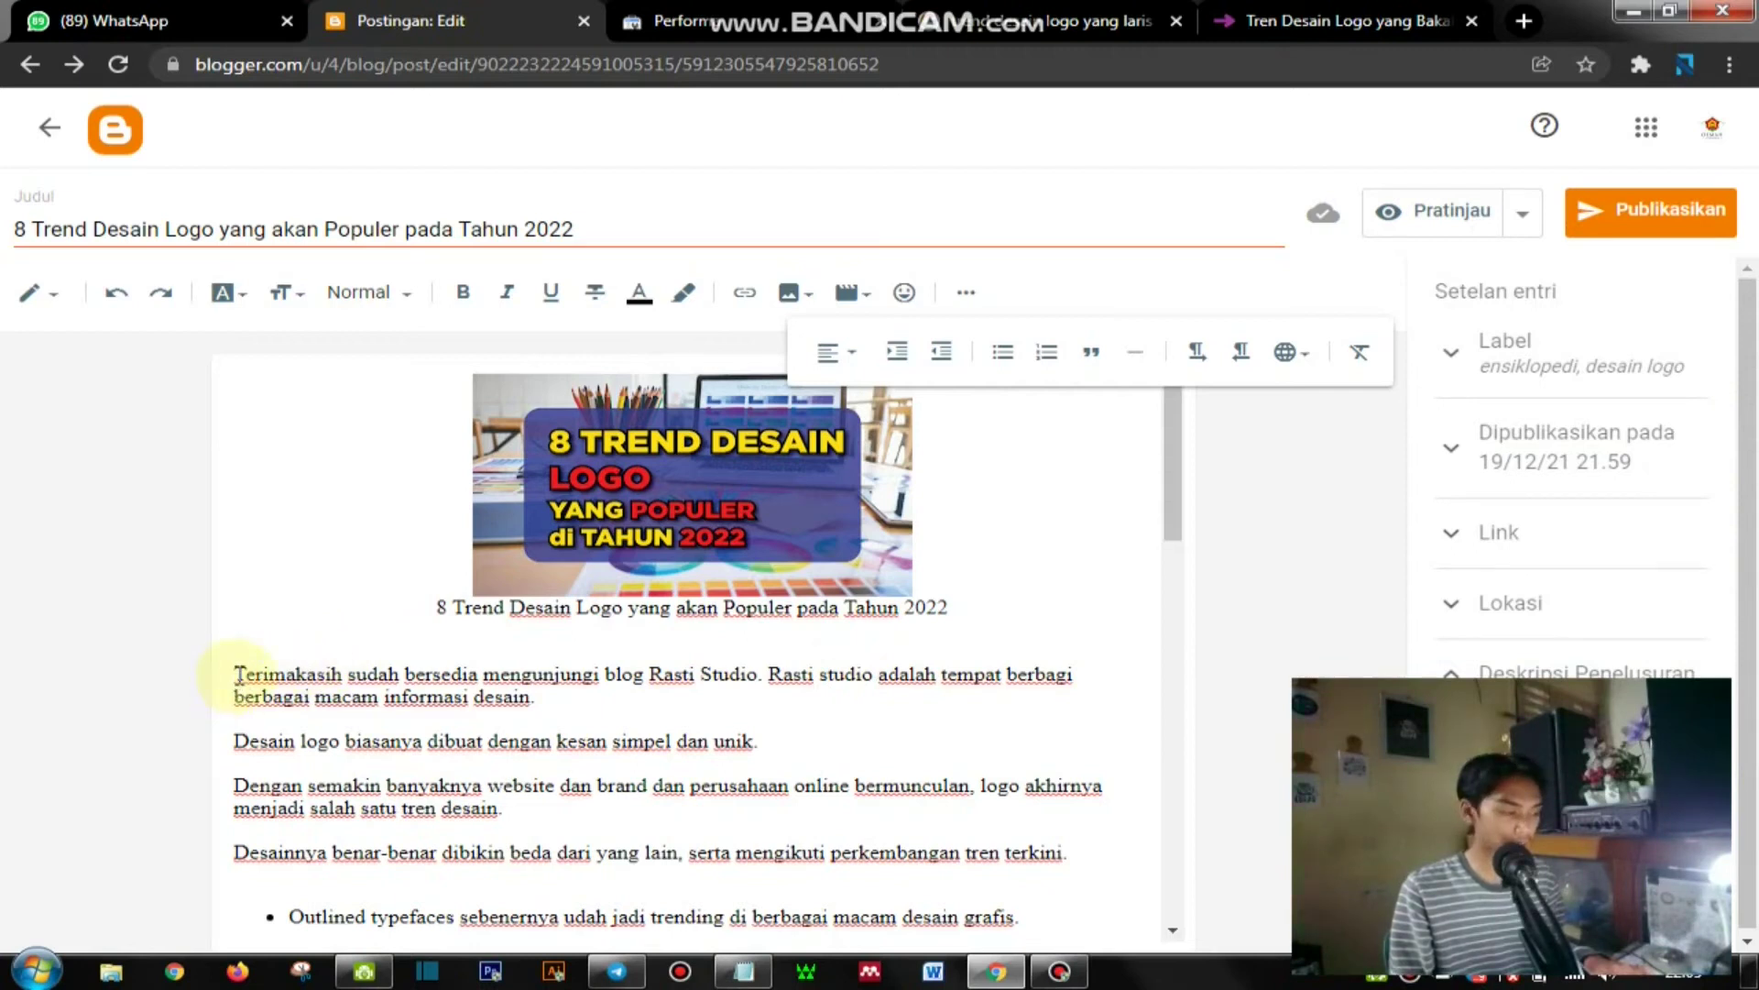
left_click_drag(235, 674, 529, 708)
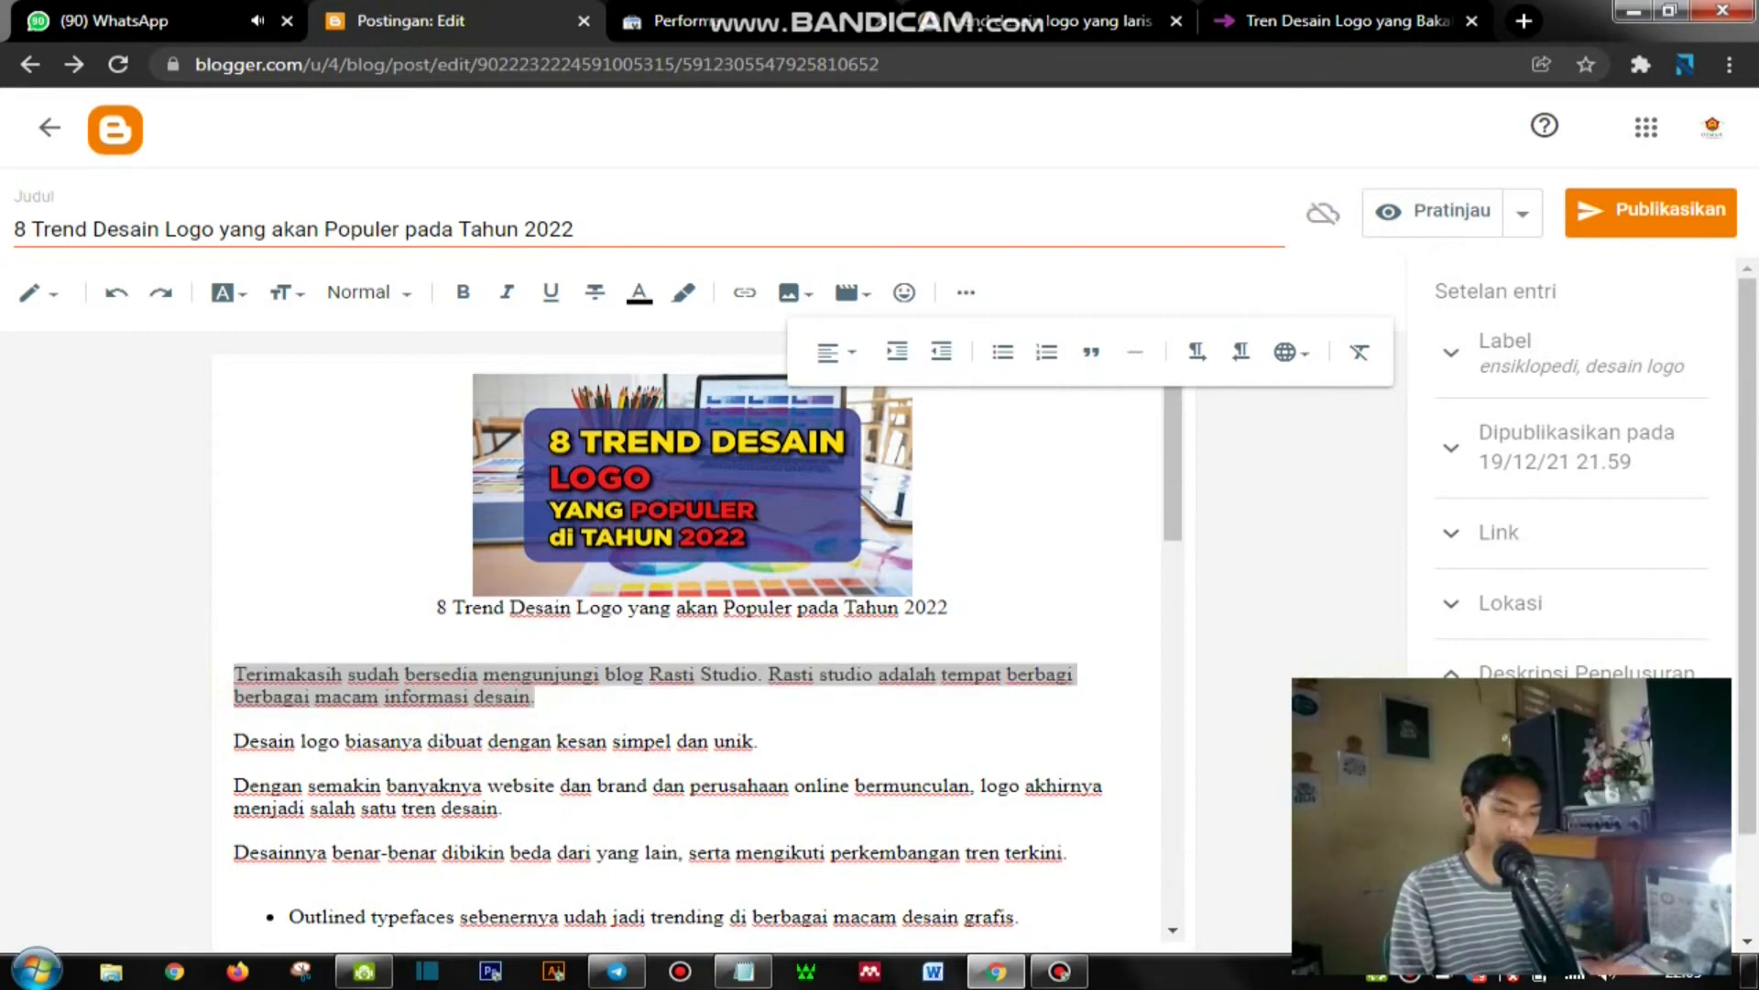
Step: Under Tag Robot Kustom, uncheck 'default' and check 'all'
scroll(1748, 477, "down", 2)
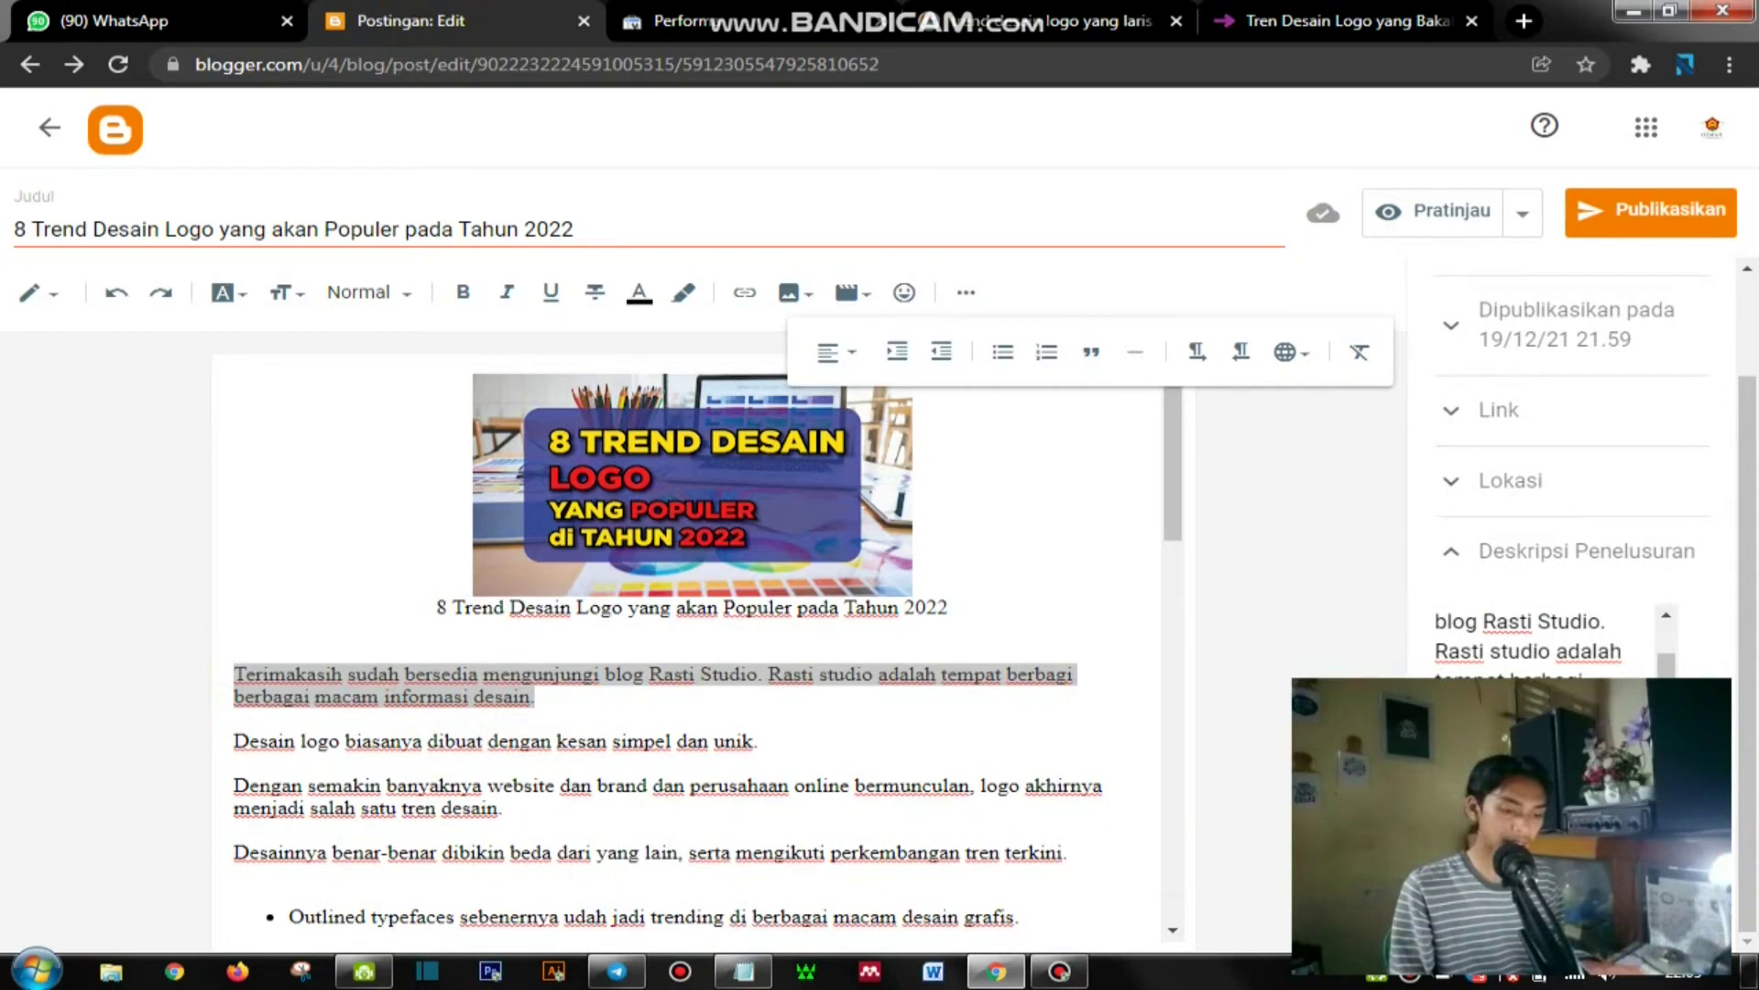
scroll(1747, 626, "up", 2)
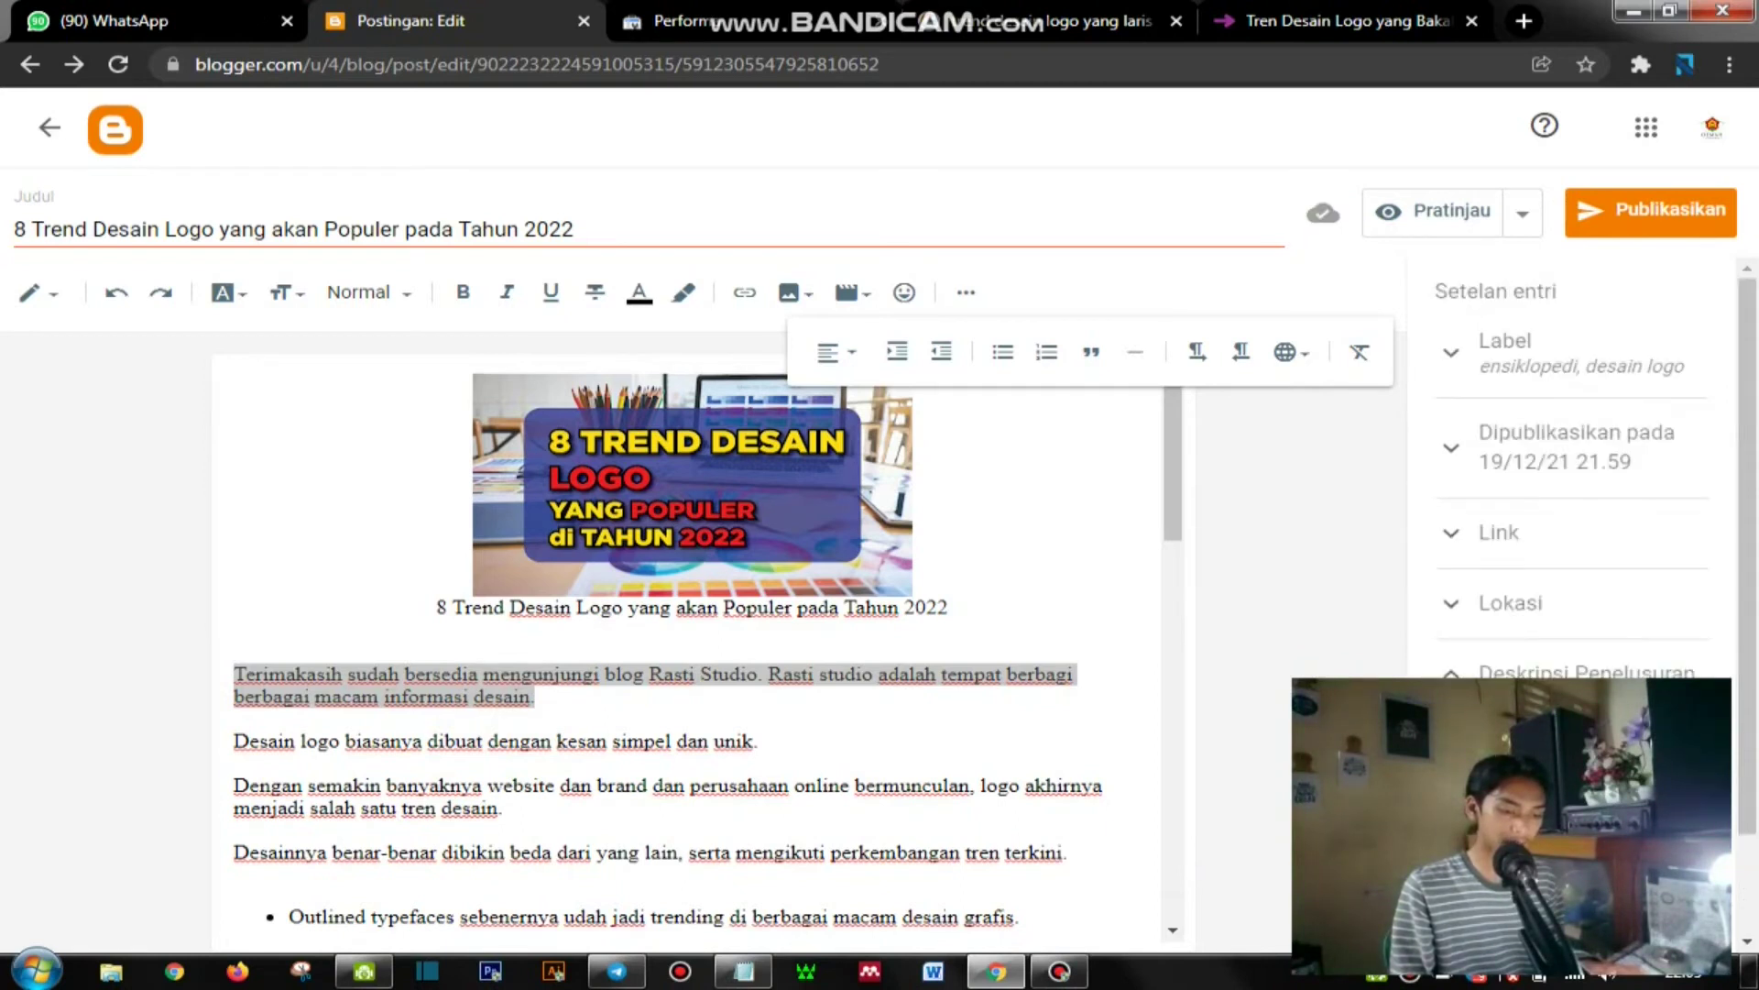
scroll(1748, 626, "down", 5)
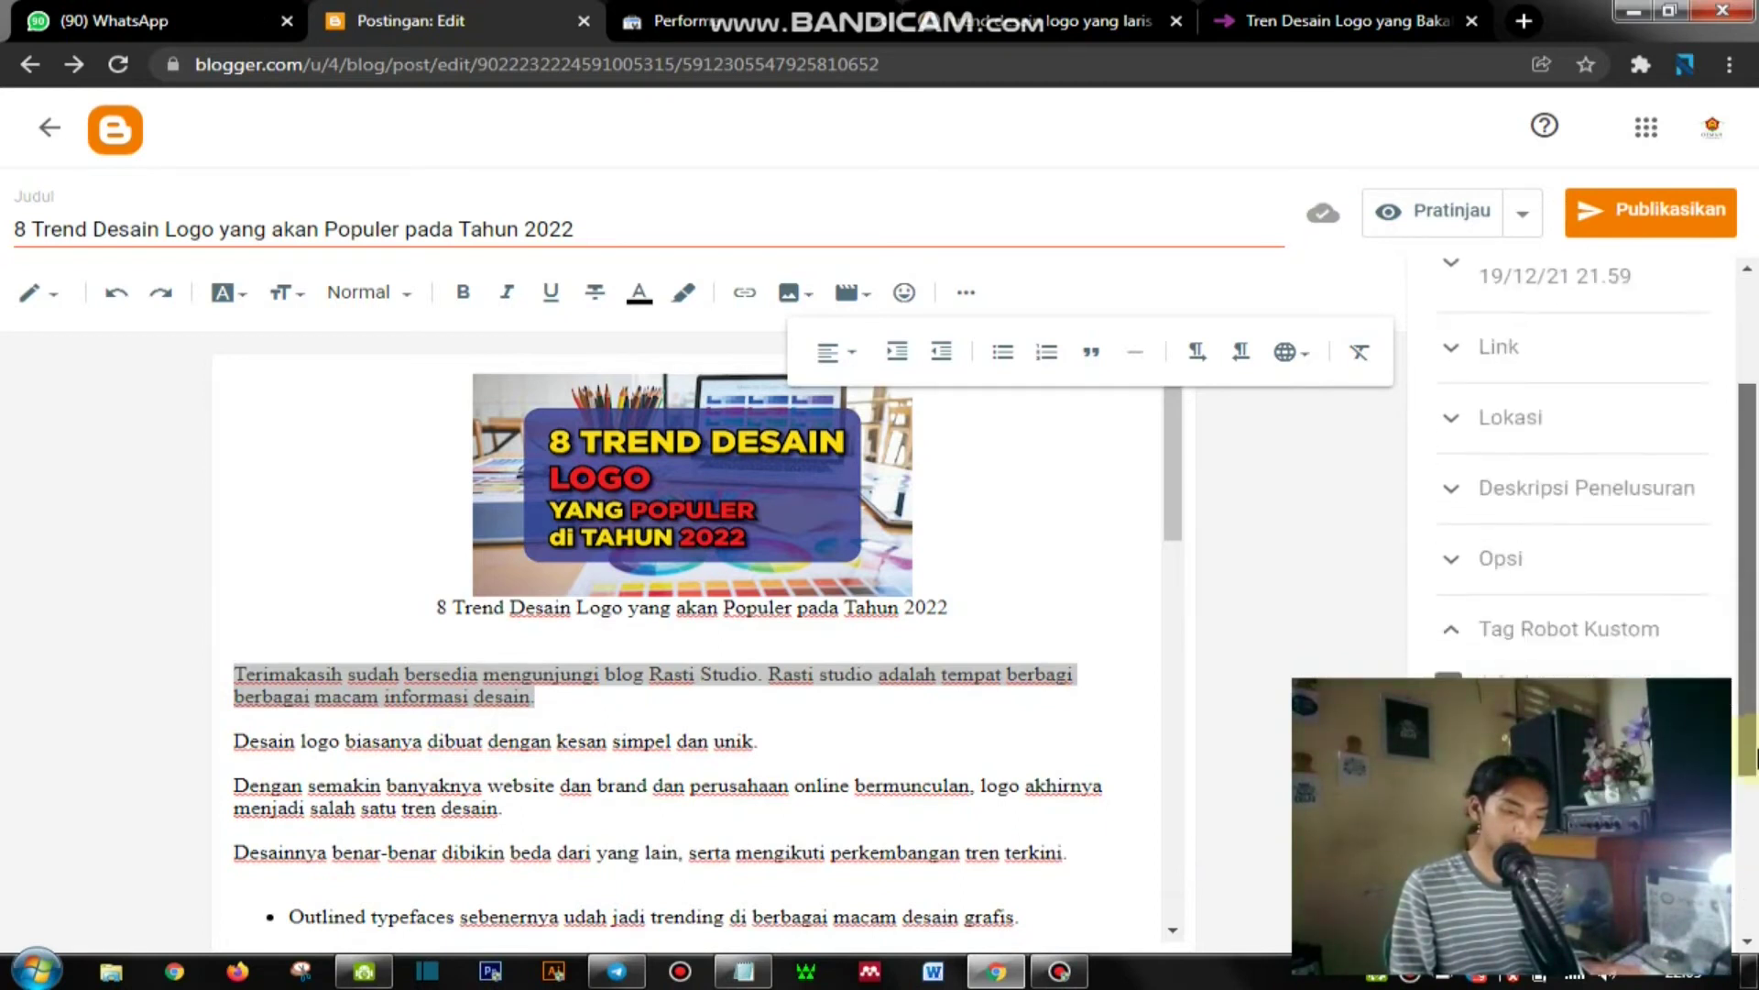
left_click(1568, 352)
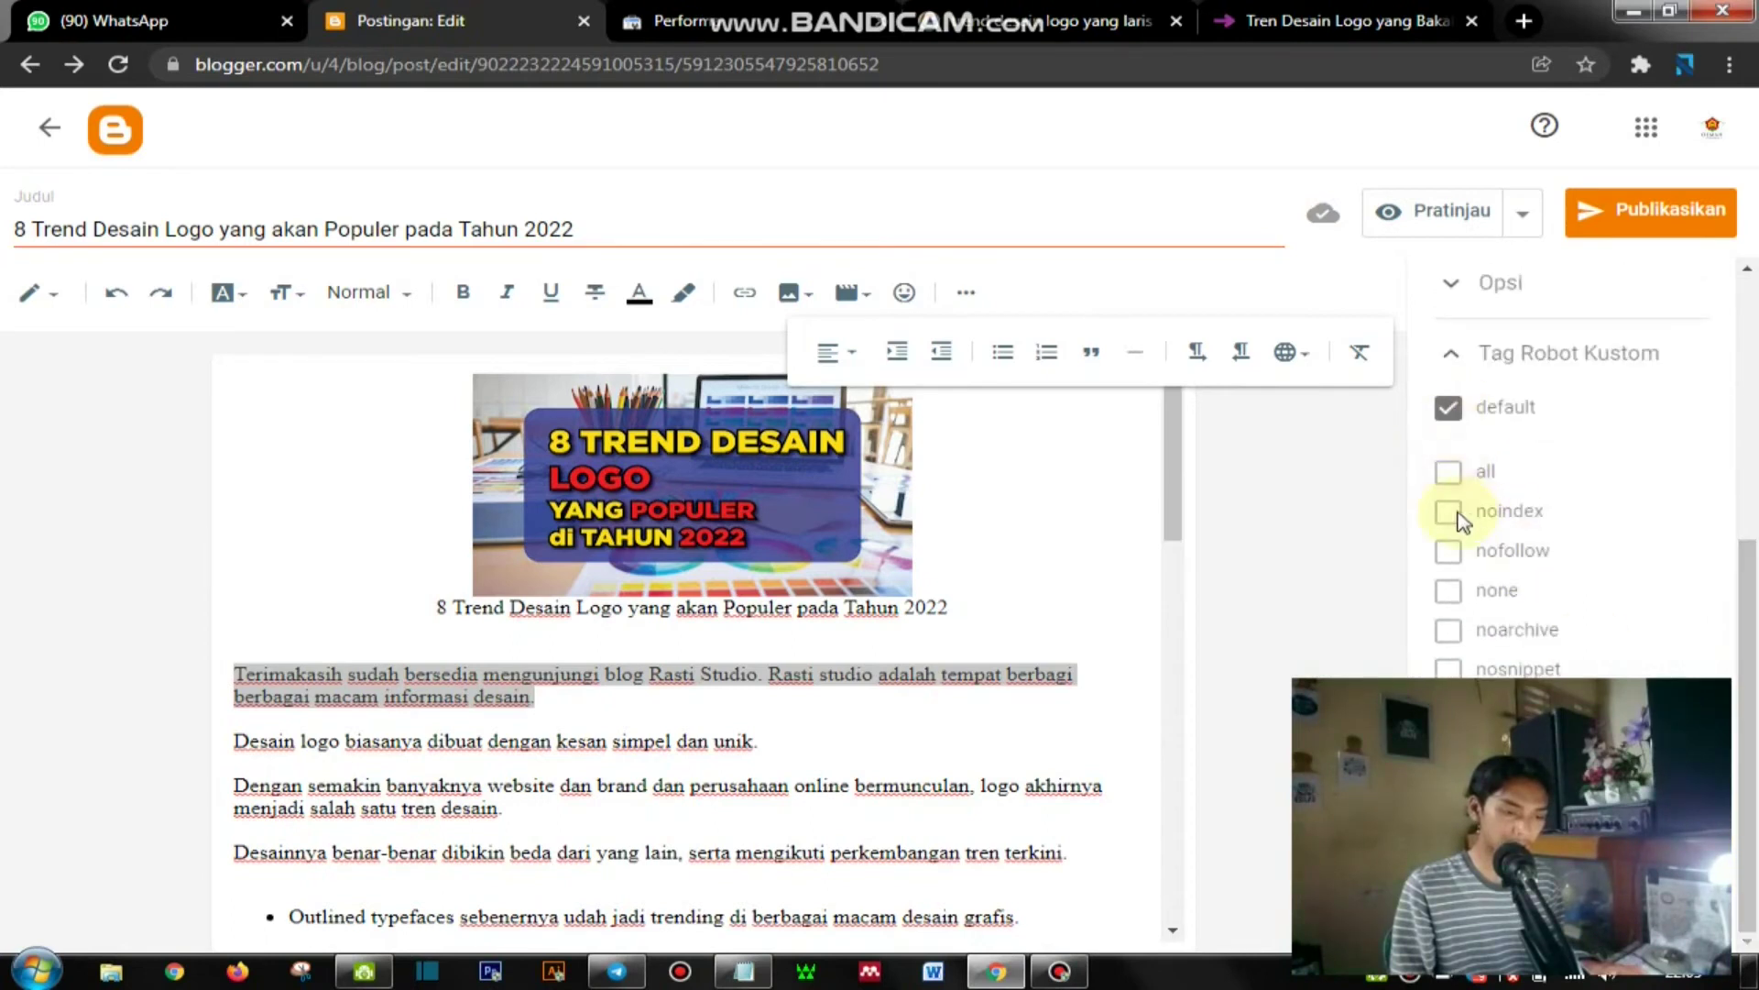
left_click(1447, 551)
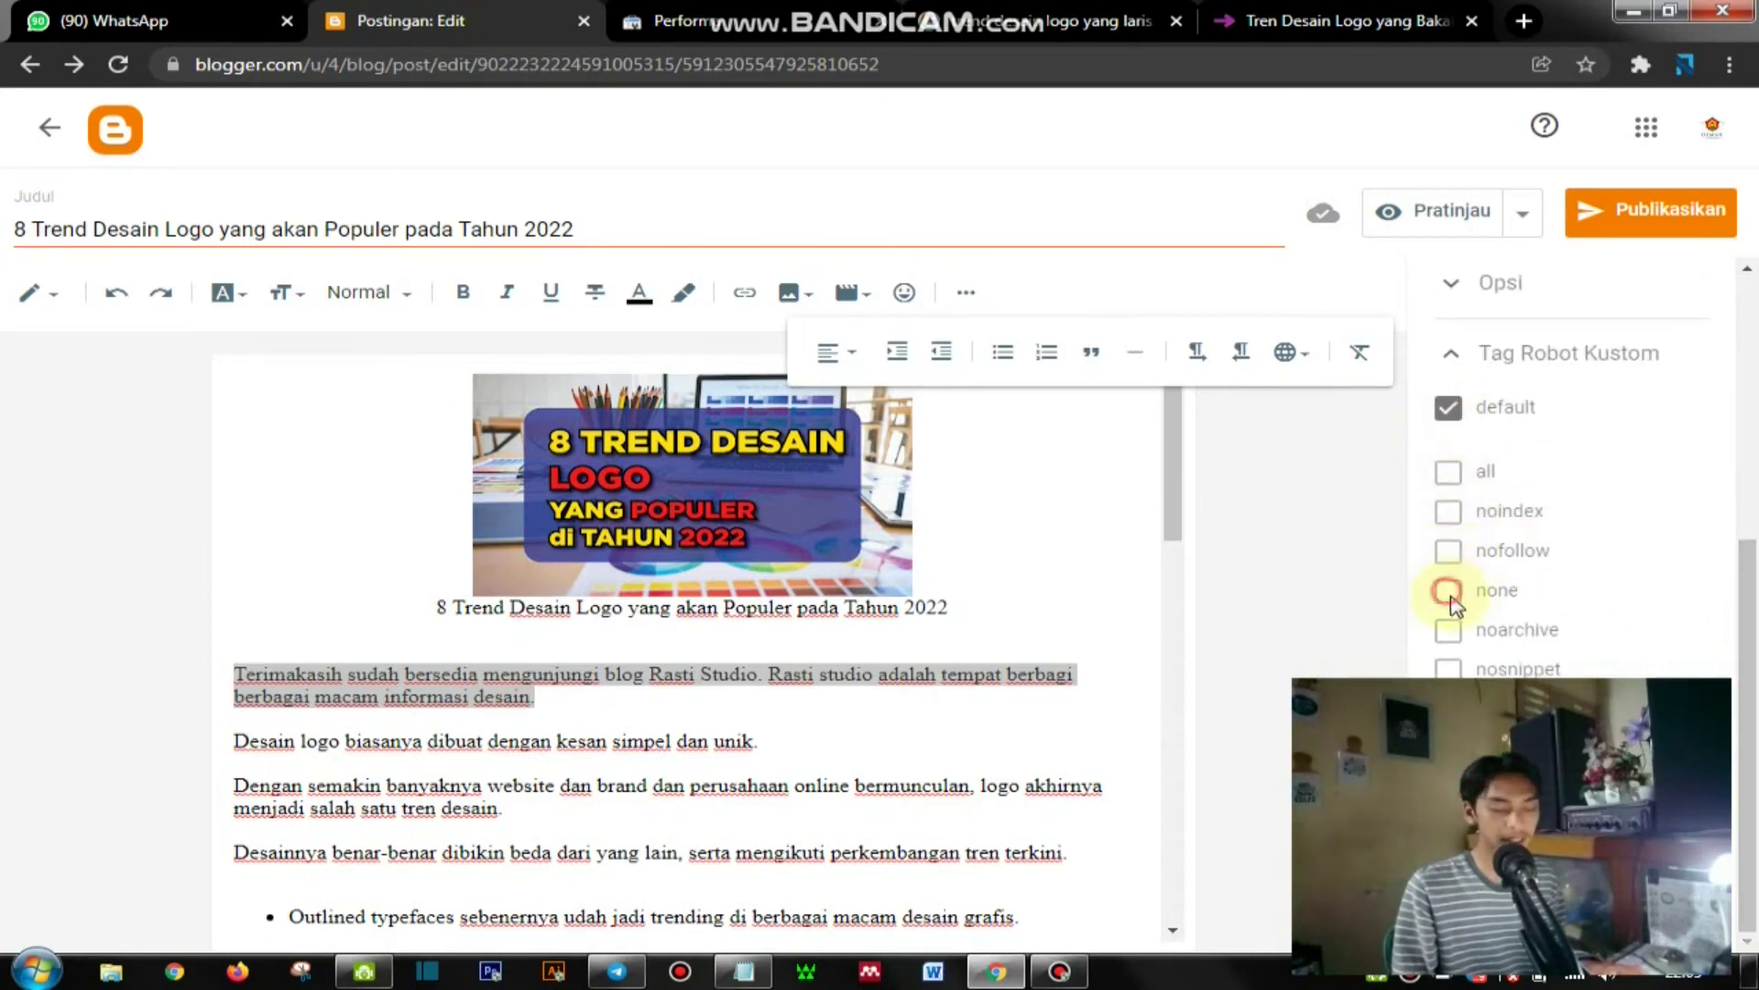
left_click(1448, 410)
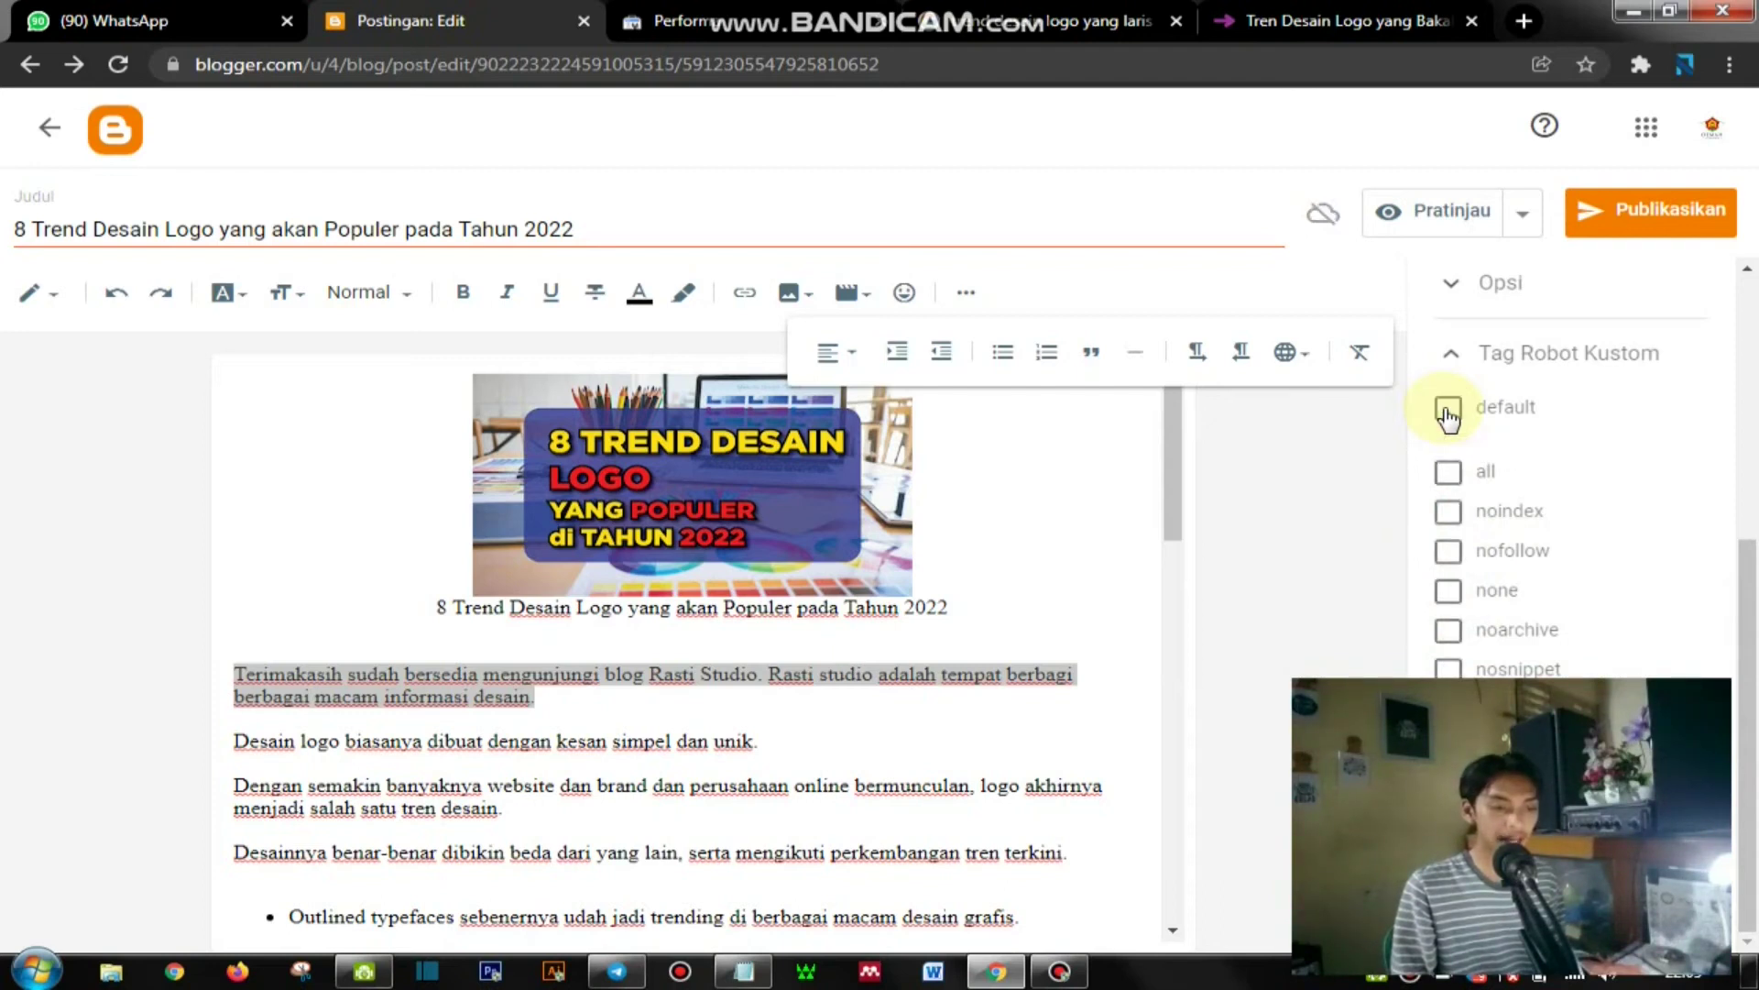
left_click(1448, 473)
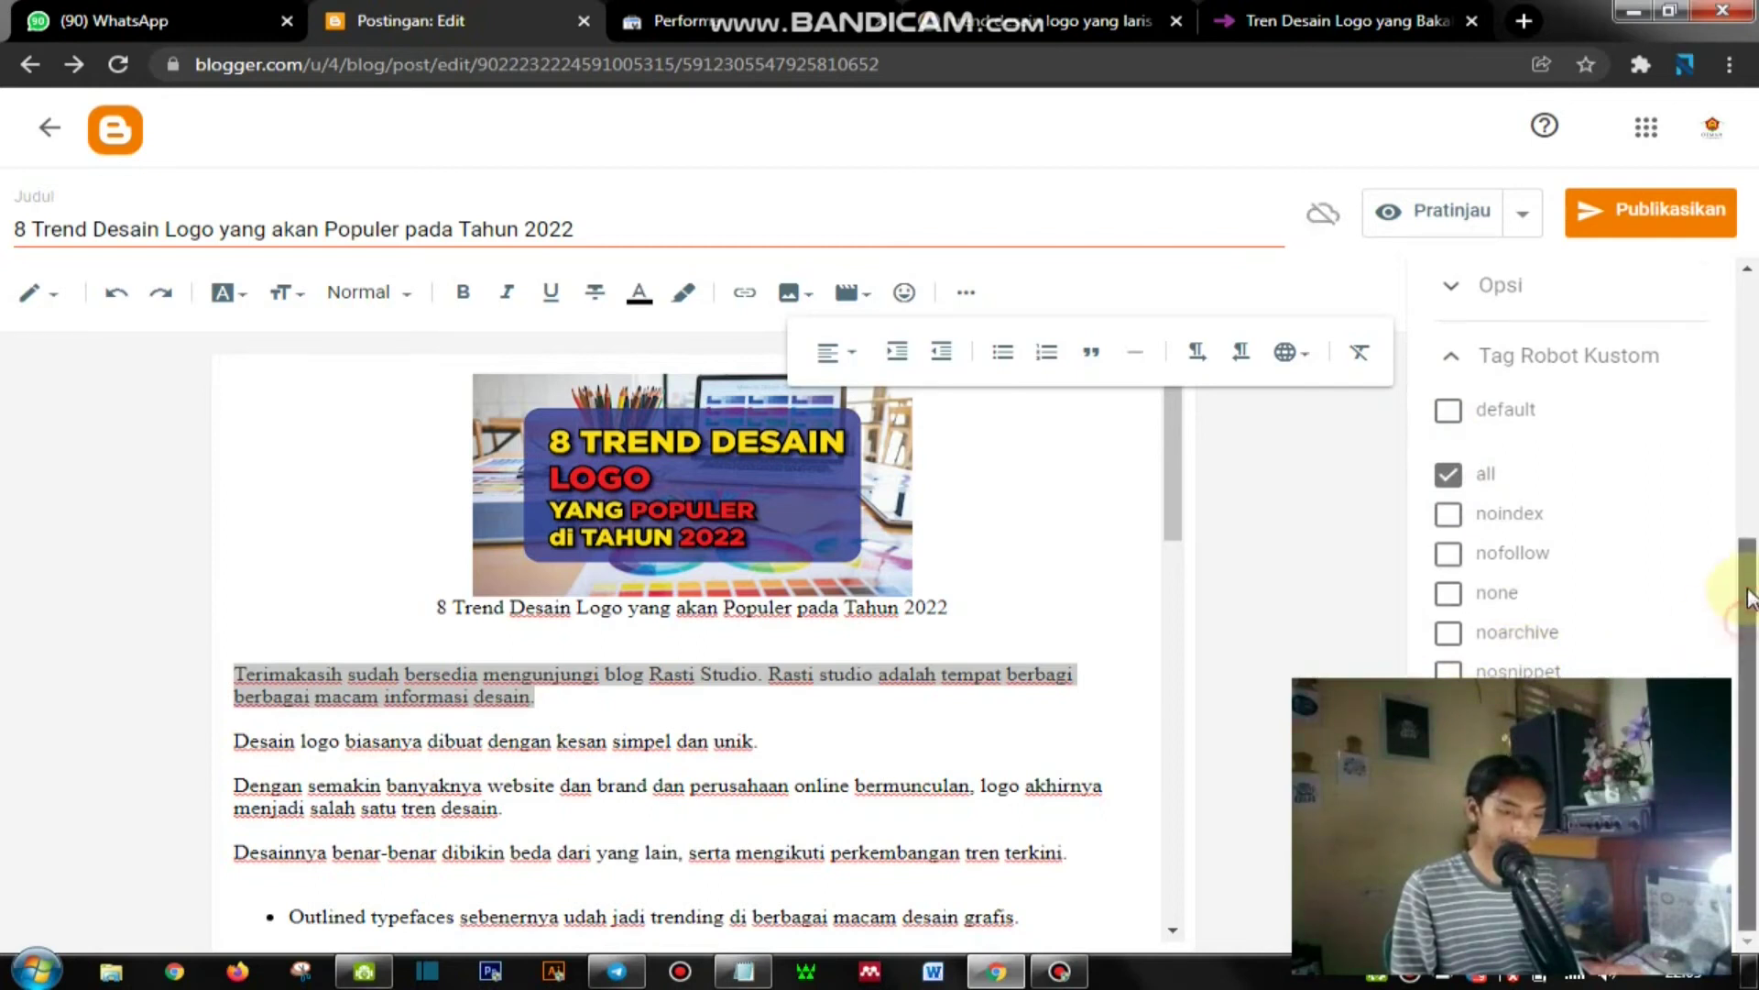
scroll(1708, 448, "up", 3)
scroll(1705, 394, "up", 2)
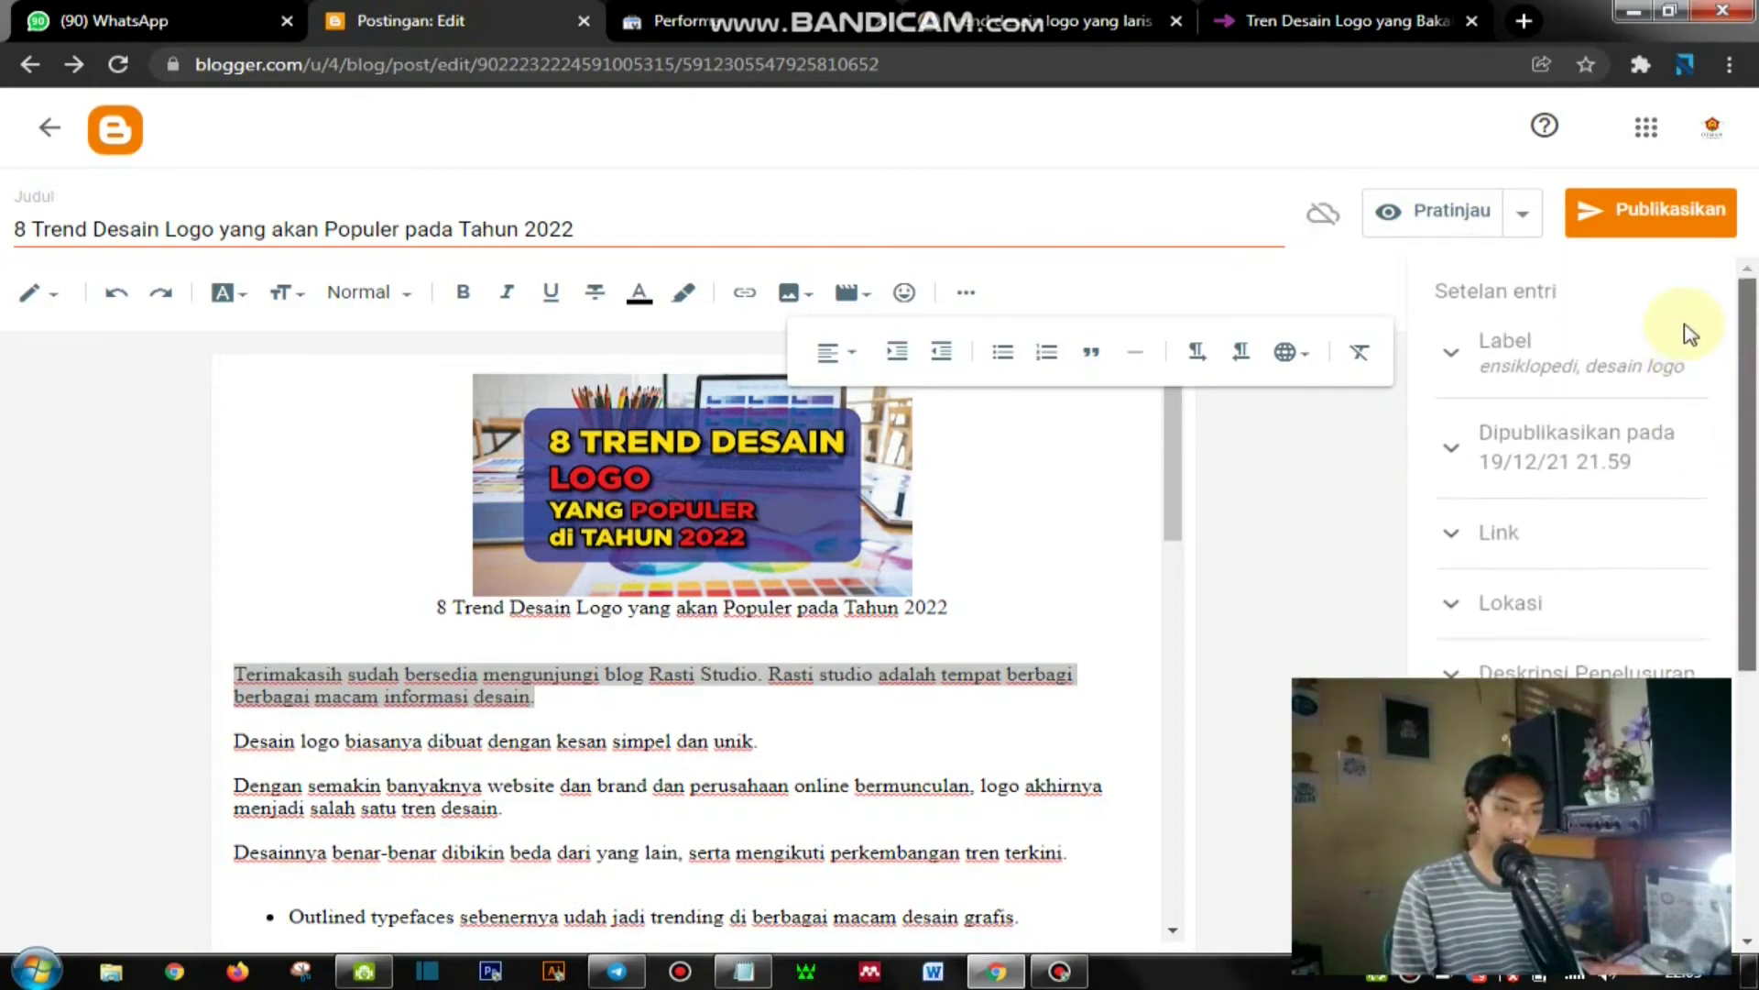
left_click(824, 730)
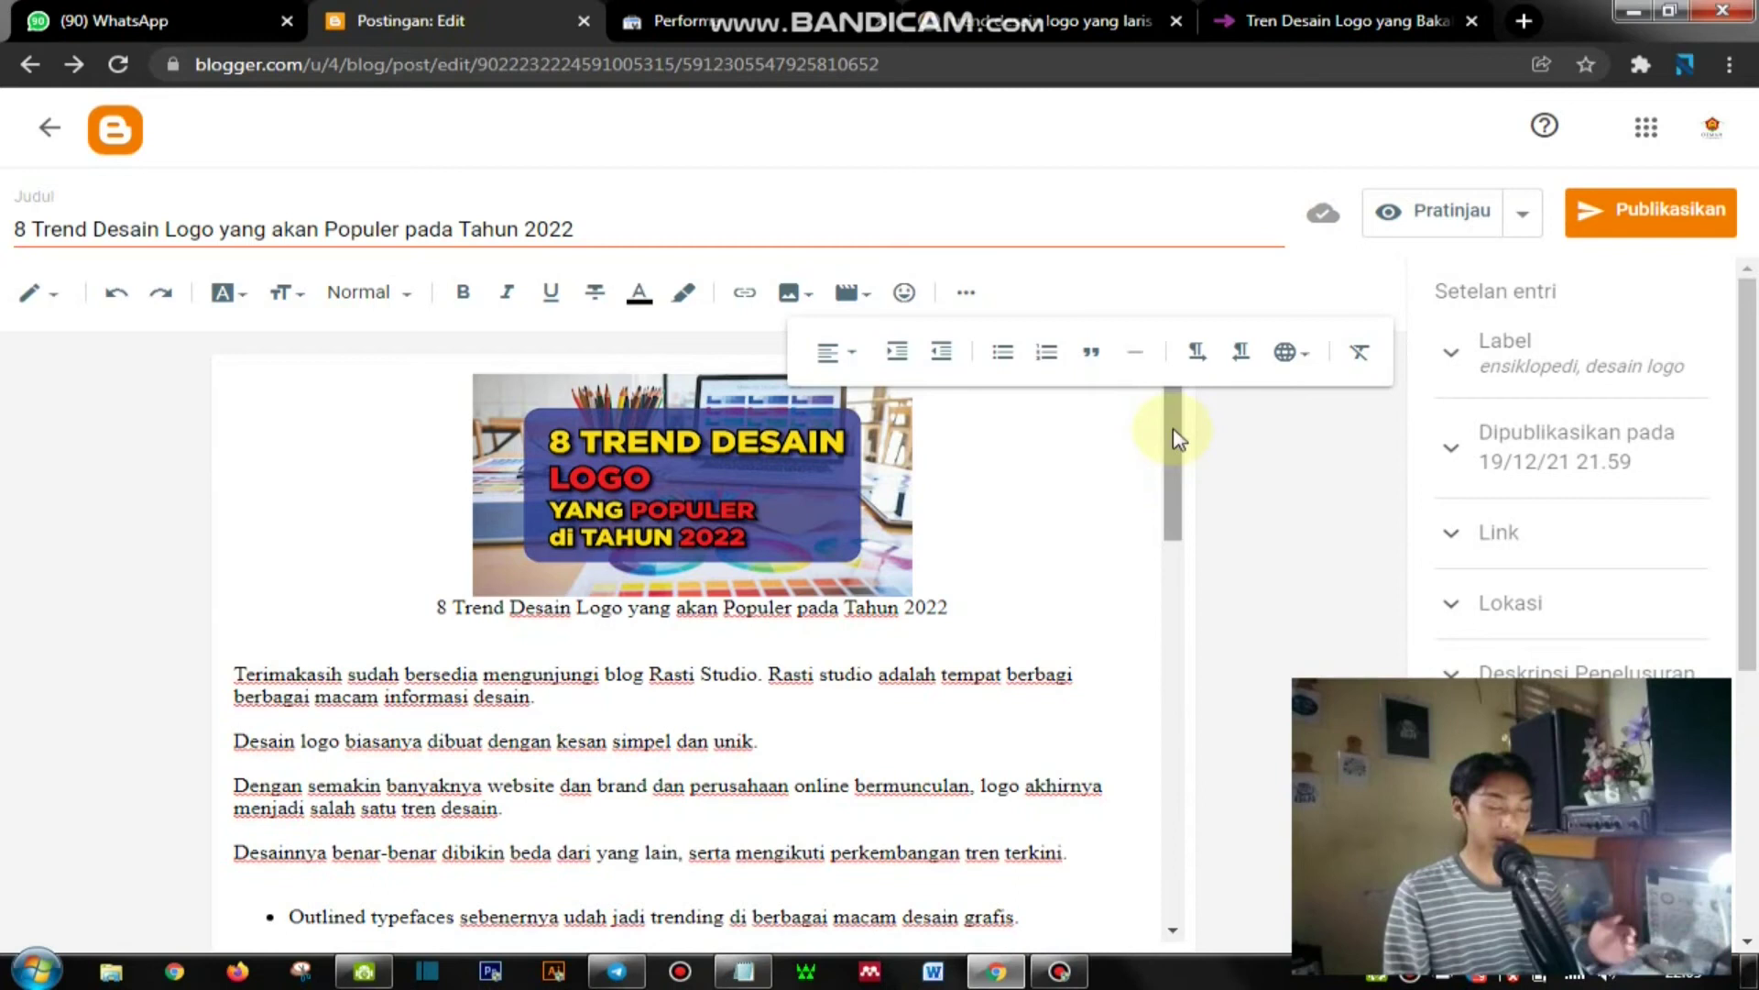
left_click(675, 26)
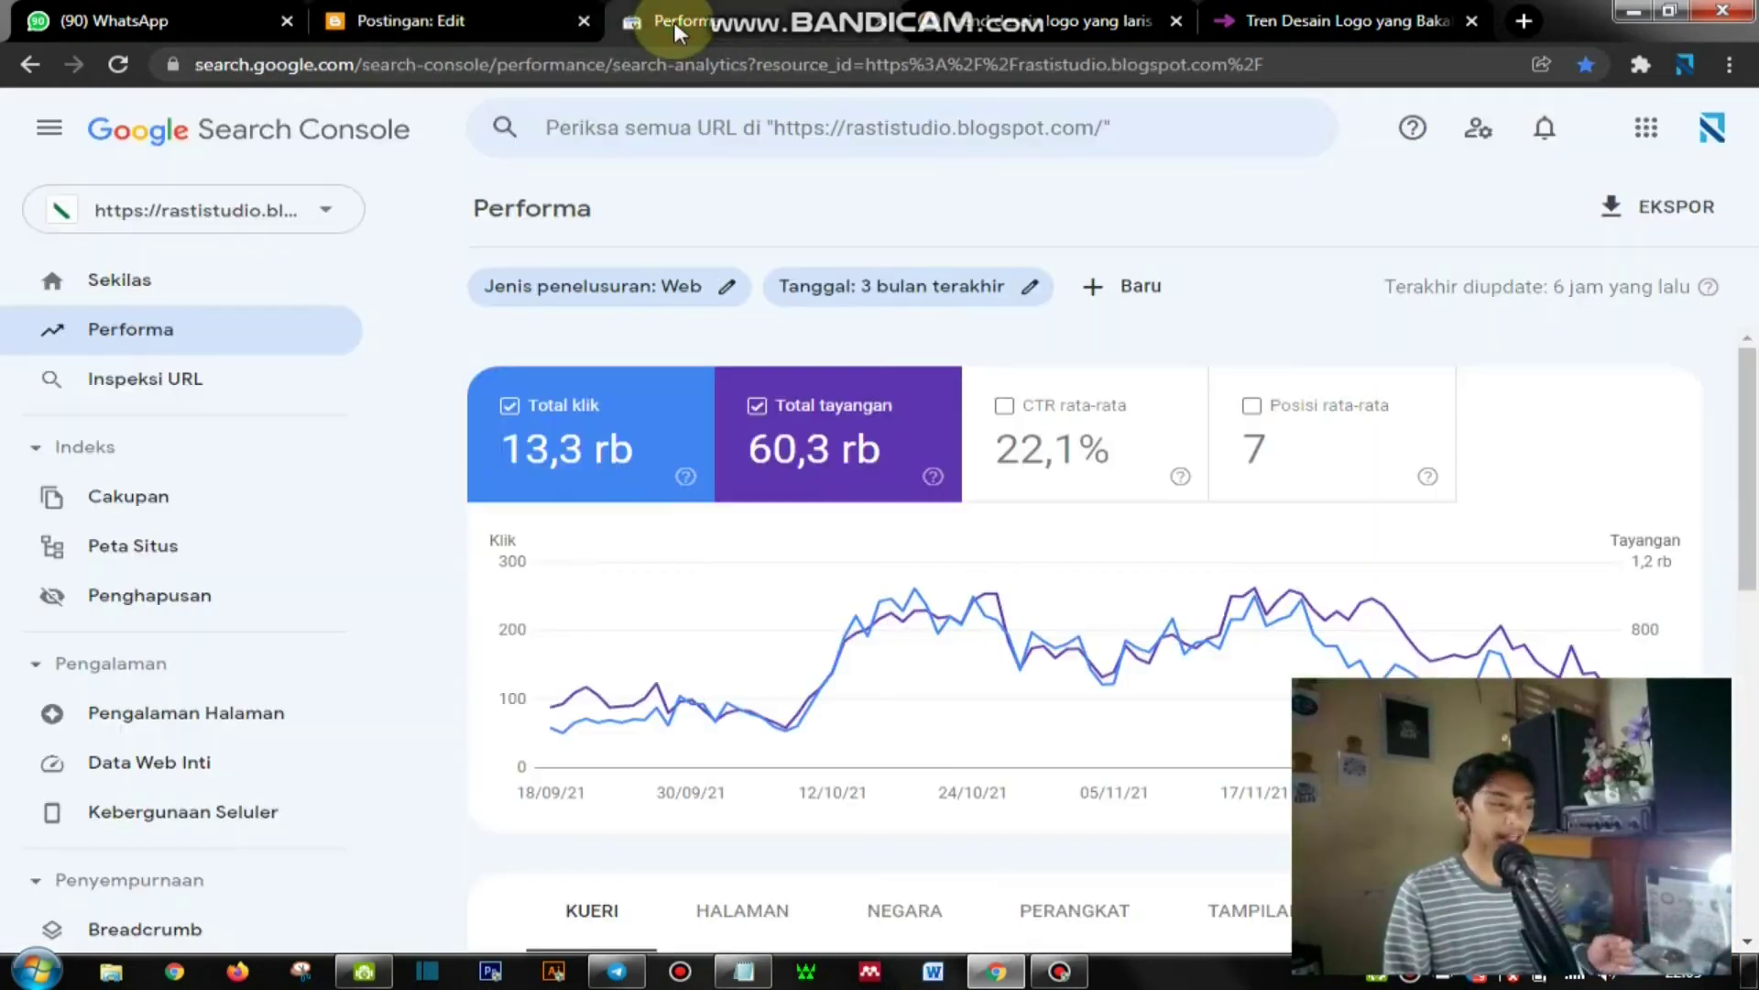
left_click(496, 11)
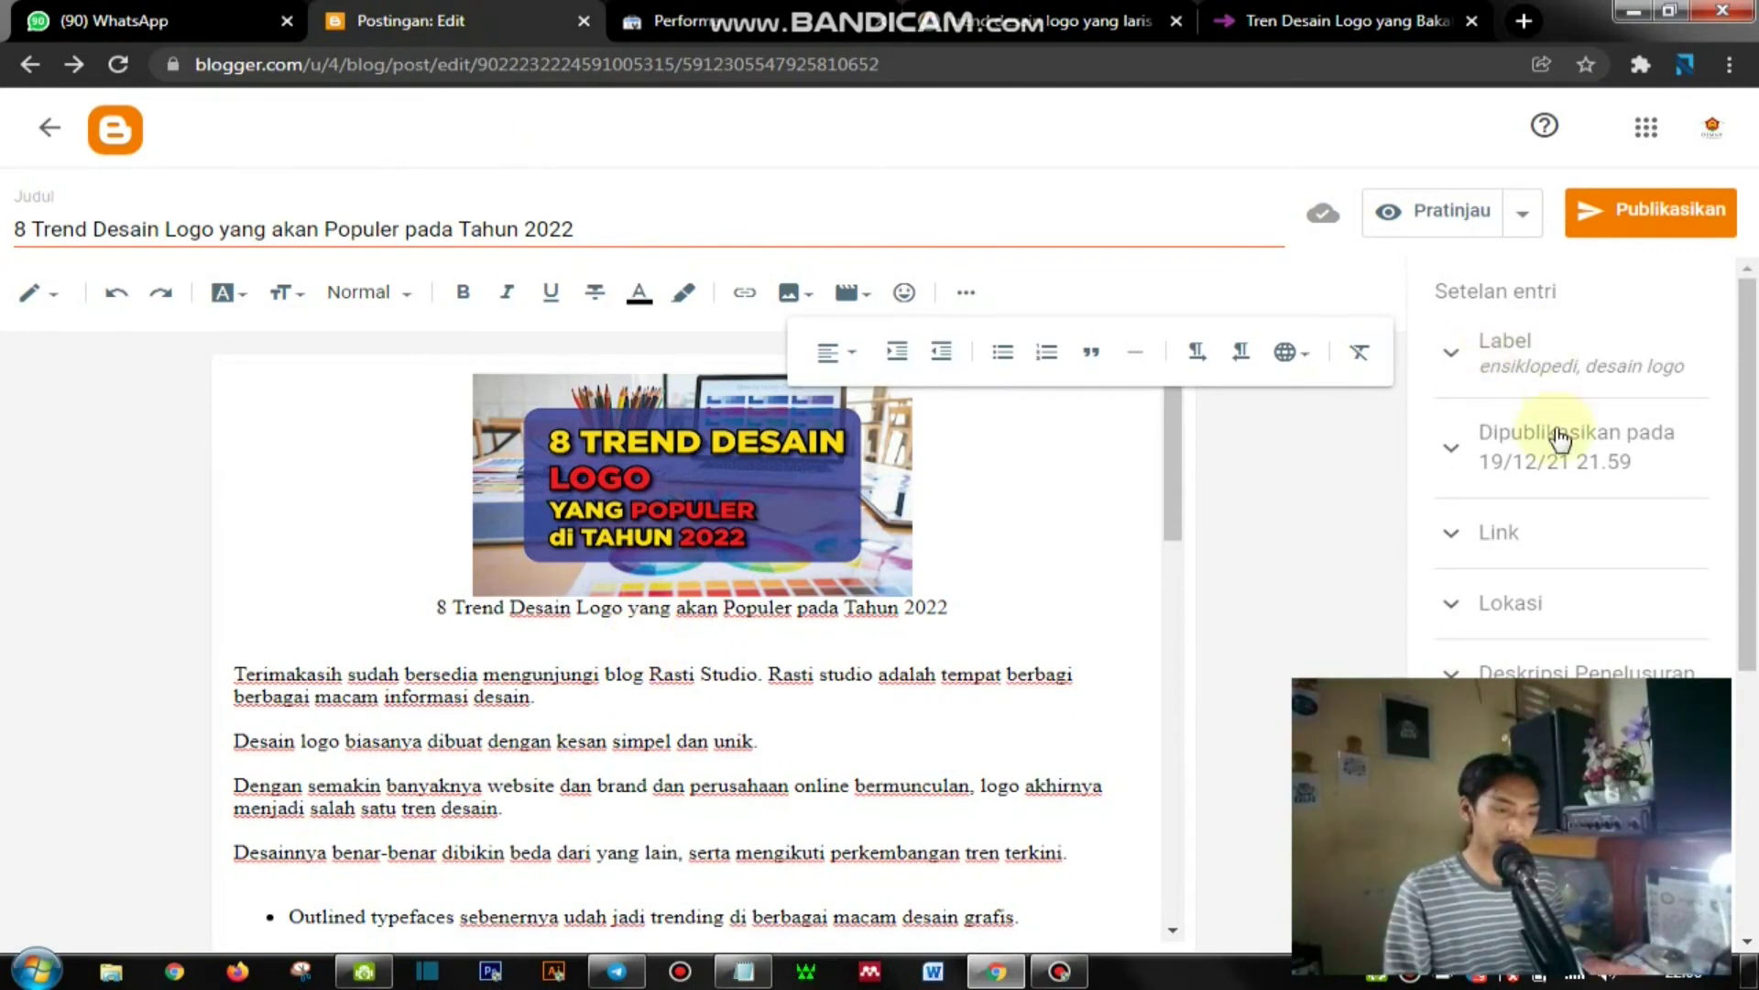
left_click_drag(1752, 541, 1755, 725)
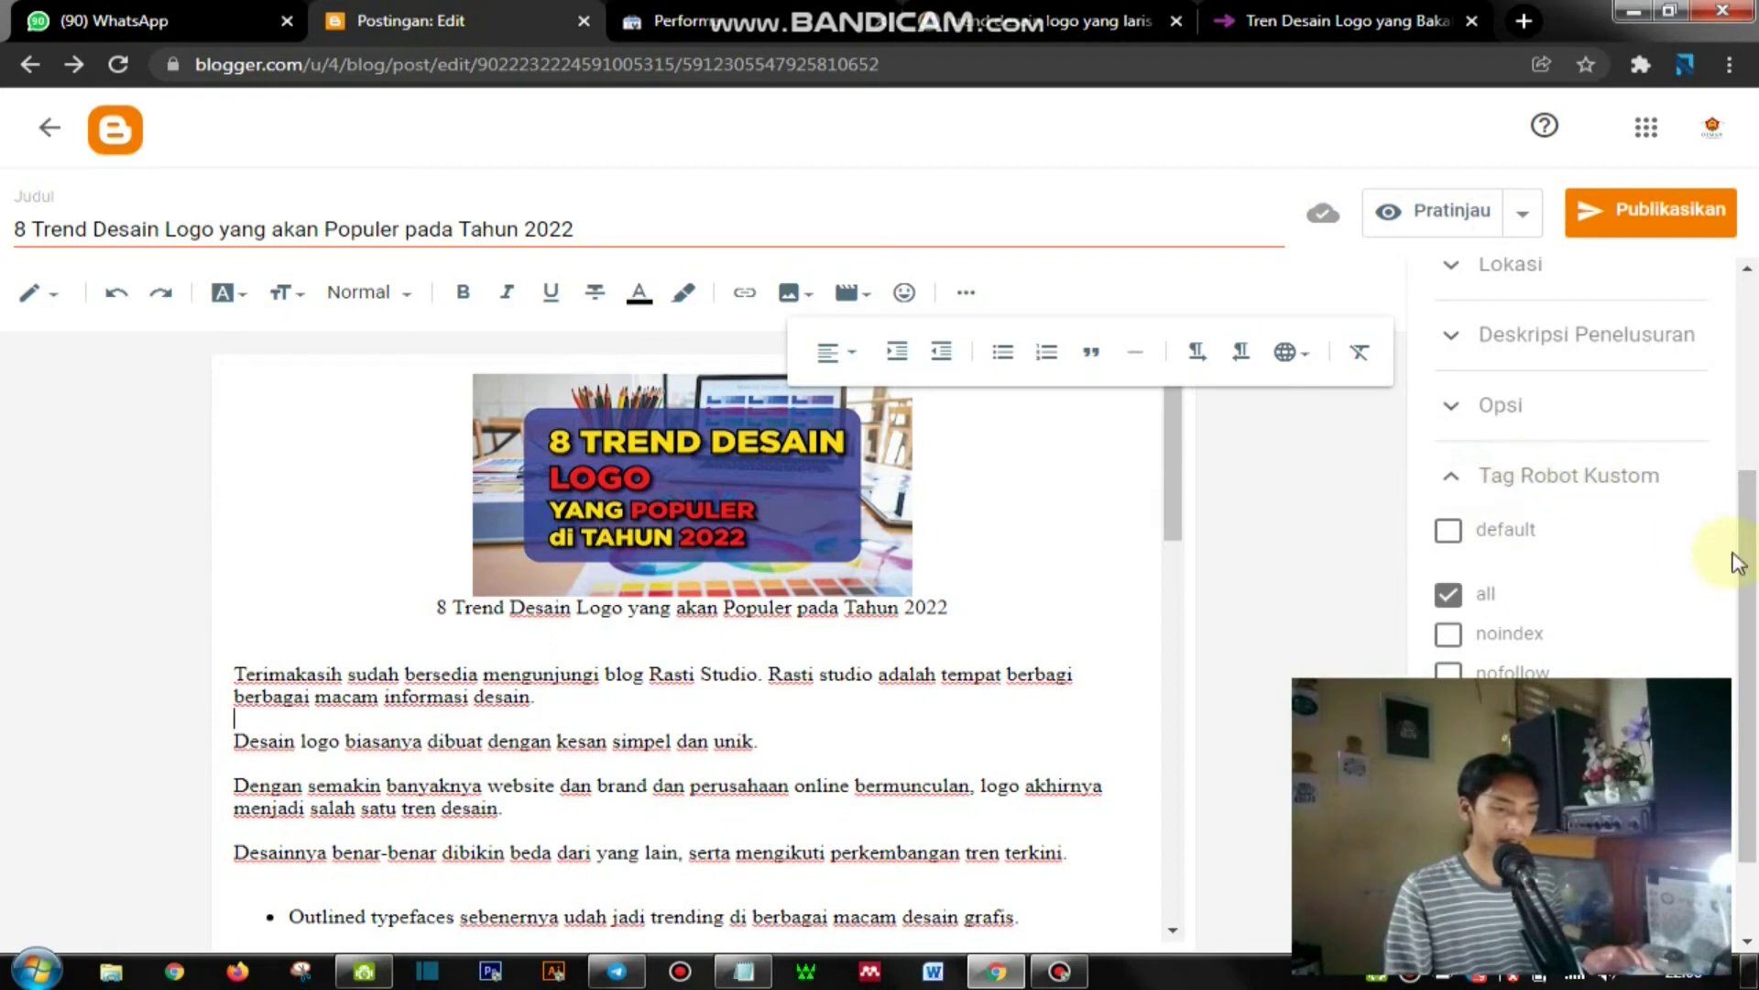
scroll(1738, 561, "down", 1)
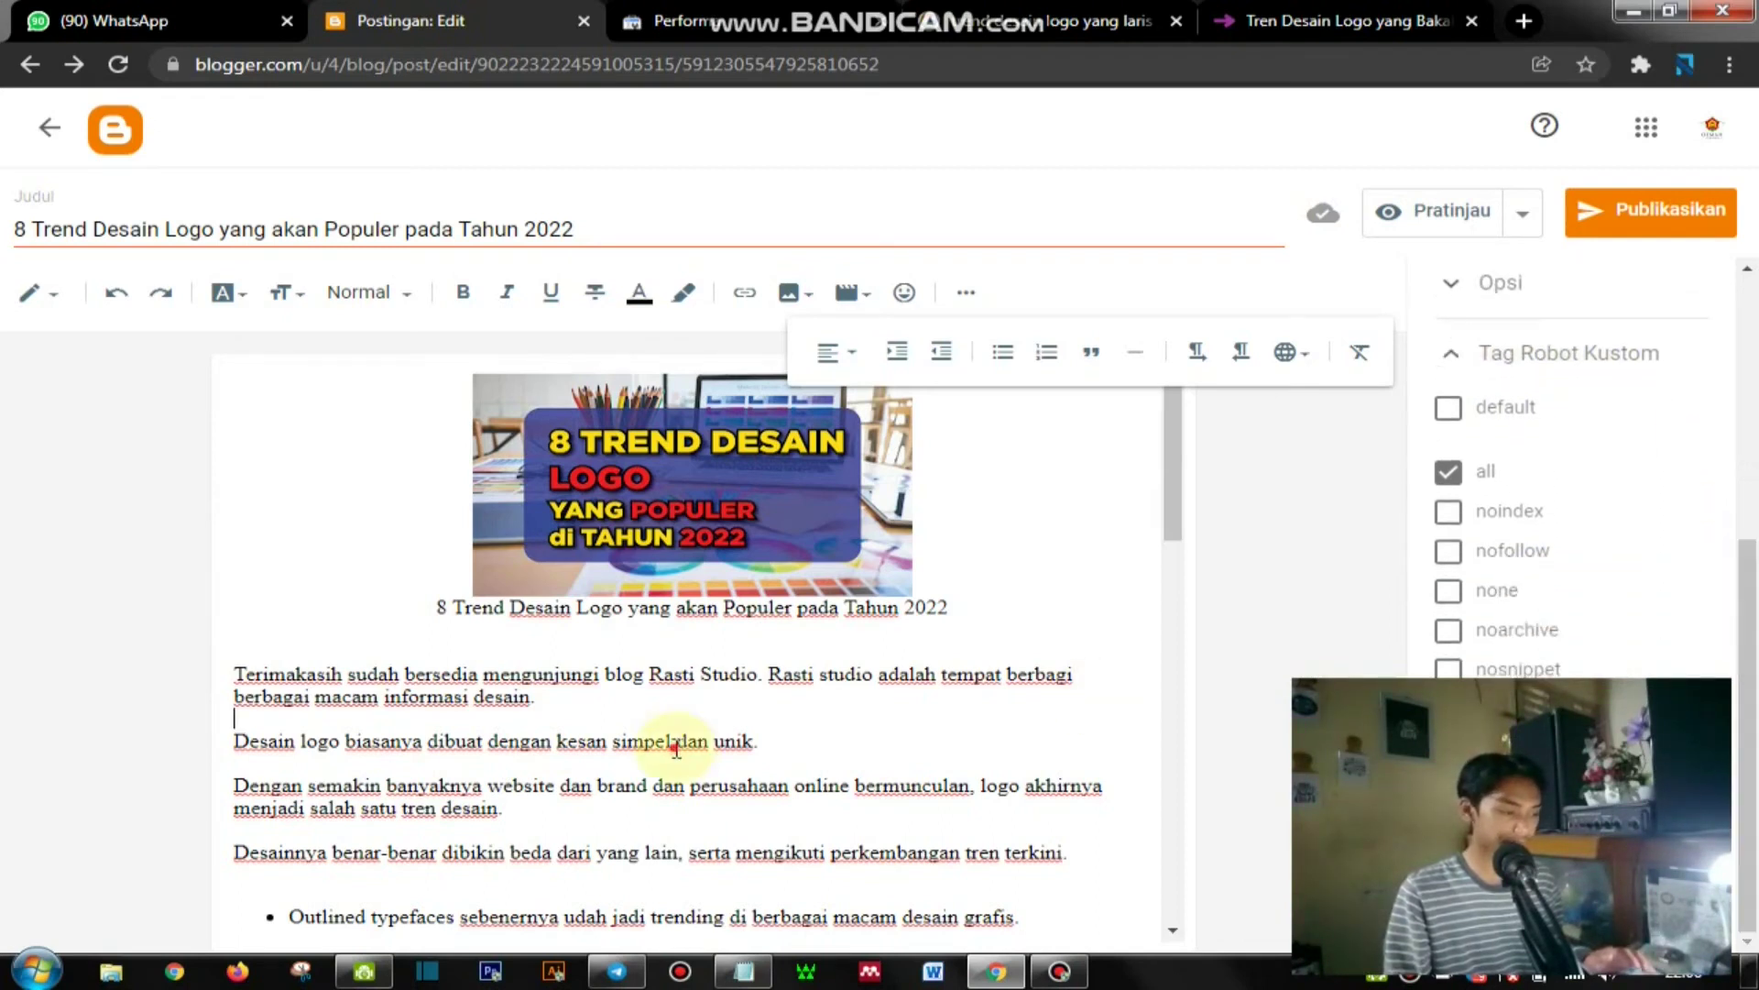
scroll(694, 750, "down", 3)
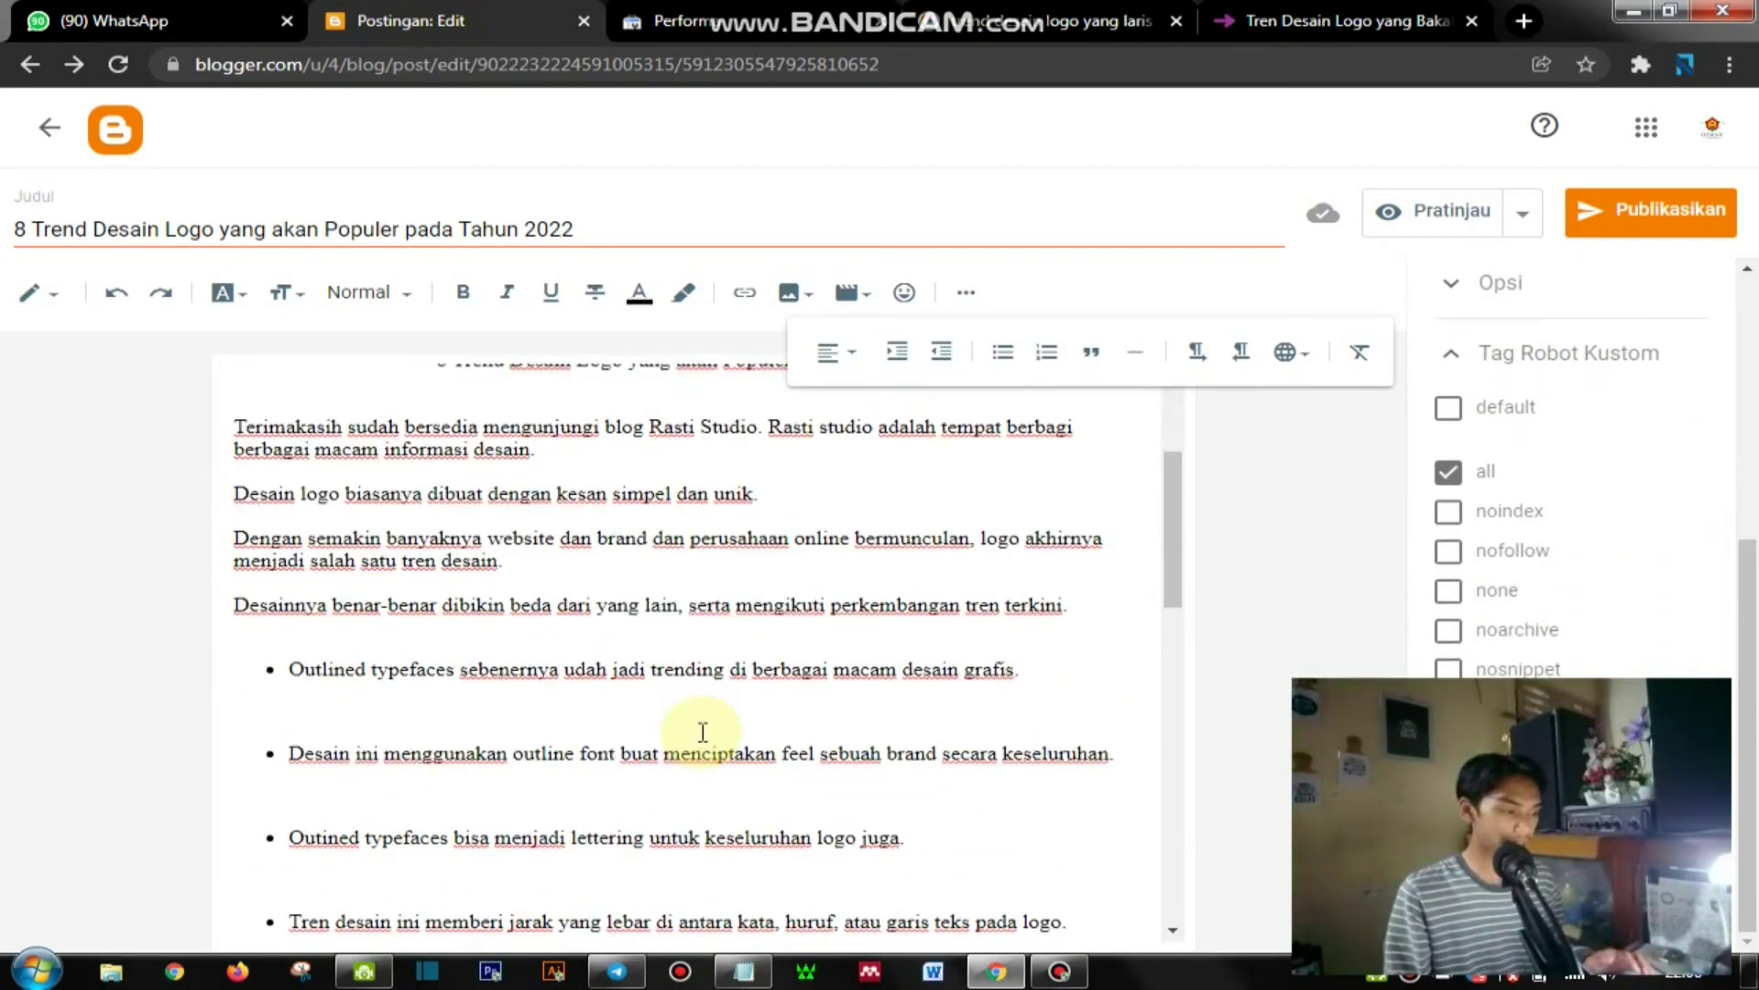
left_click(281, 753)
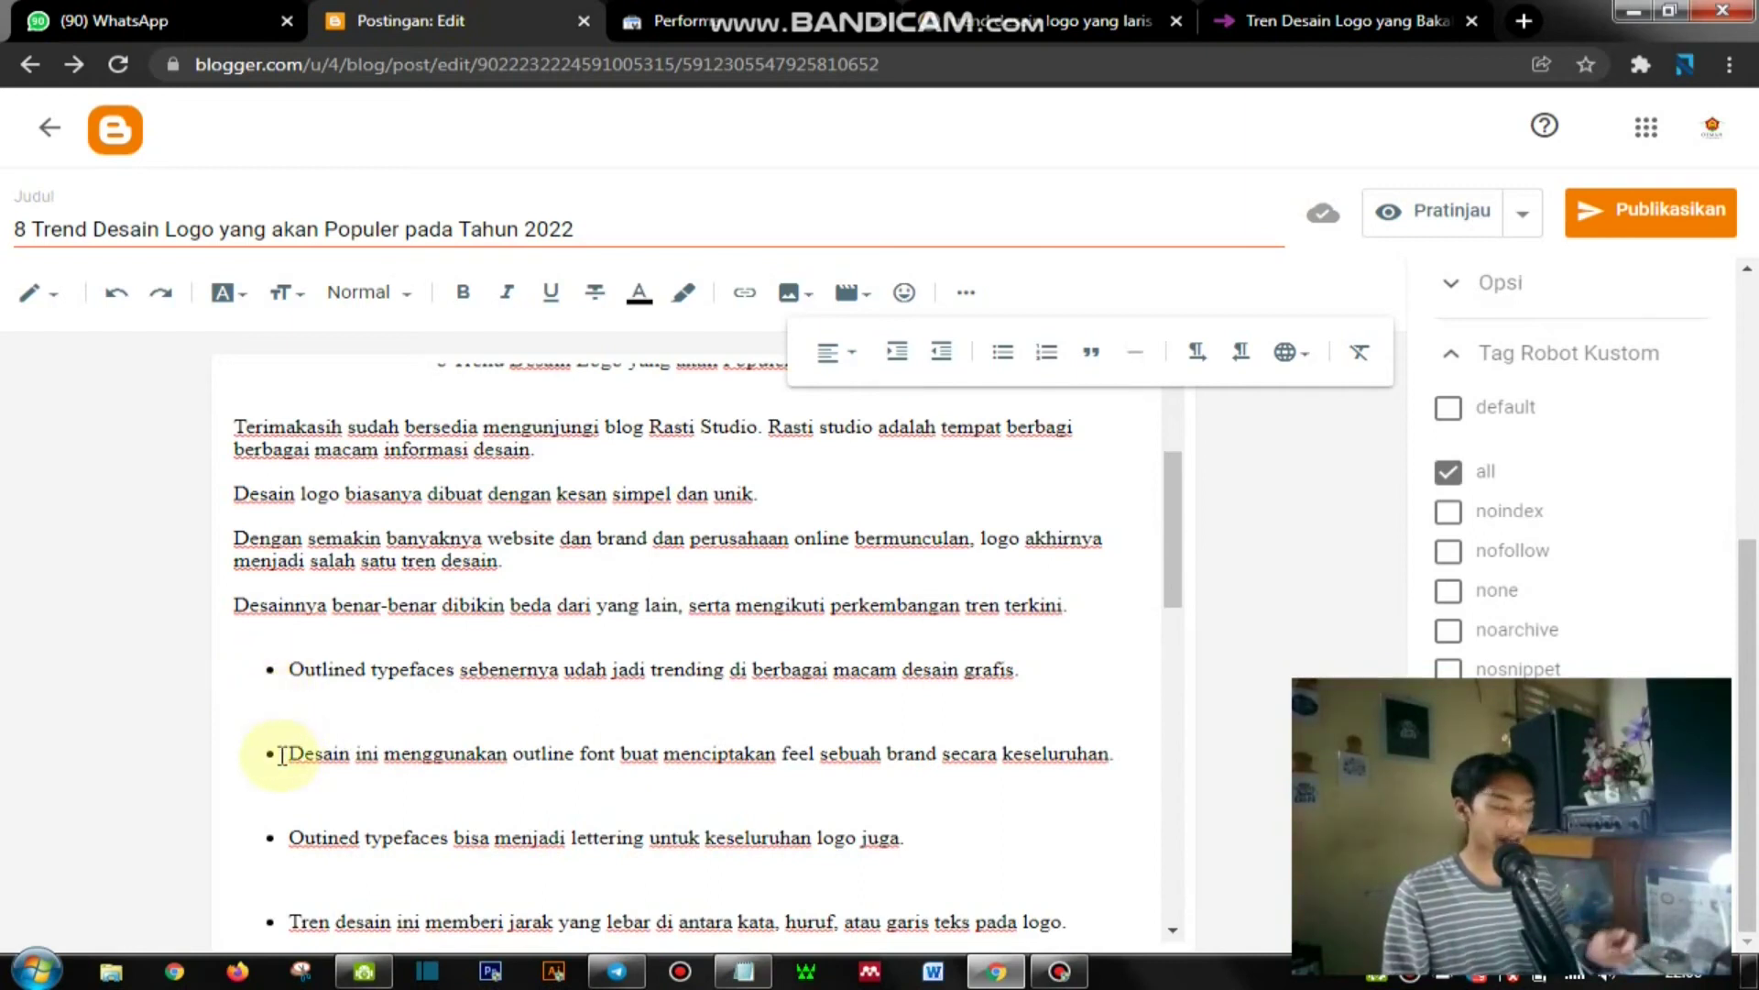
scroll(294, 736, "down", 3)
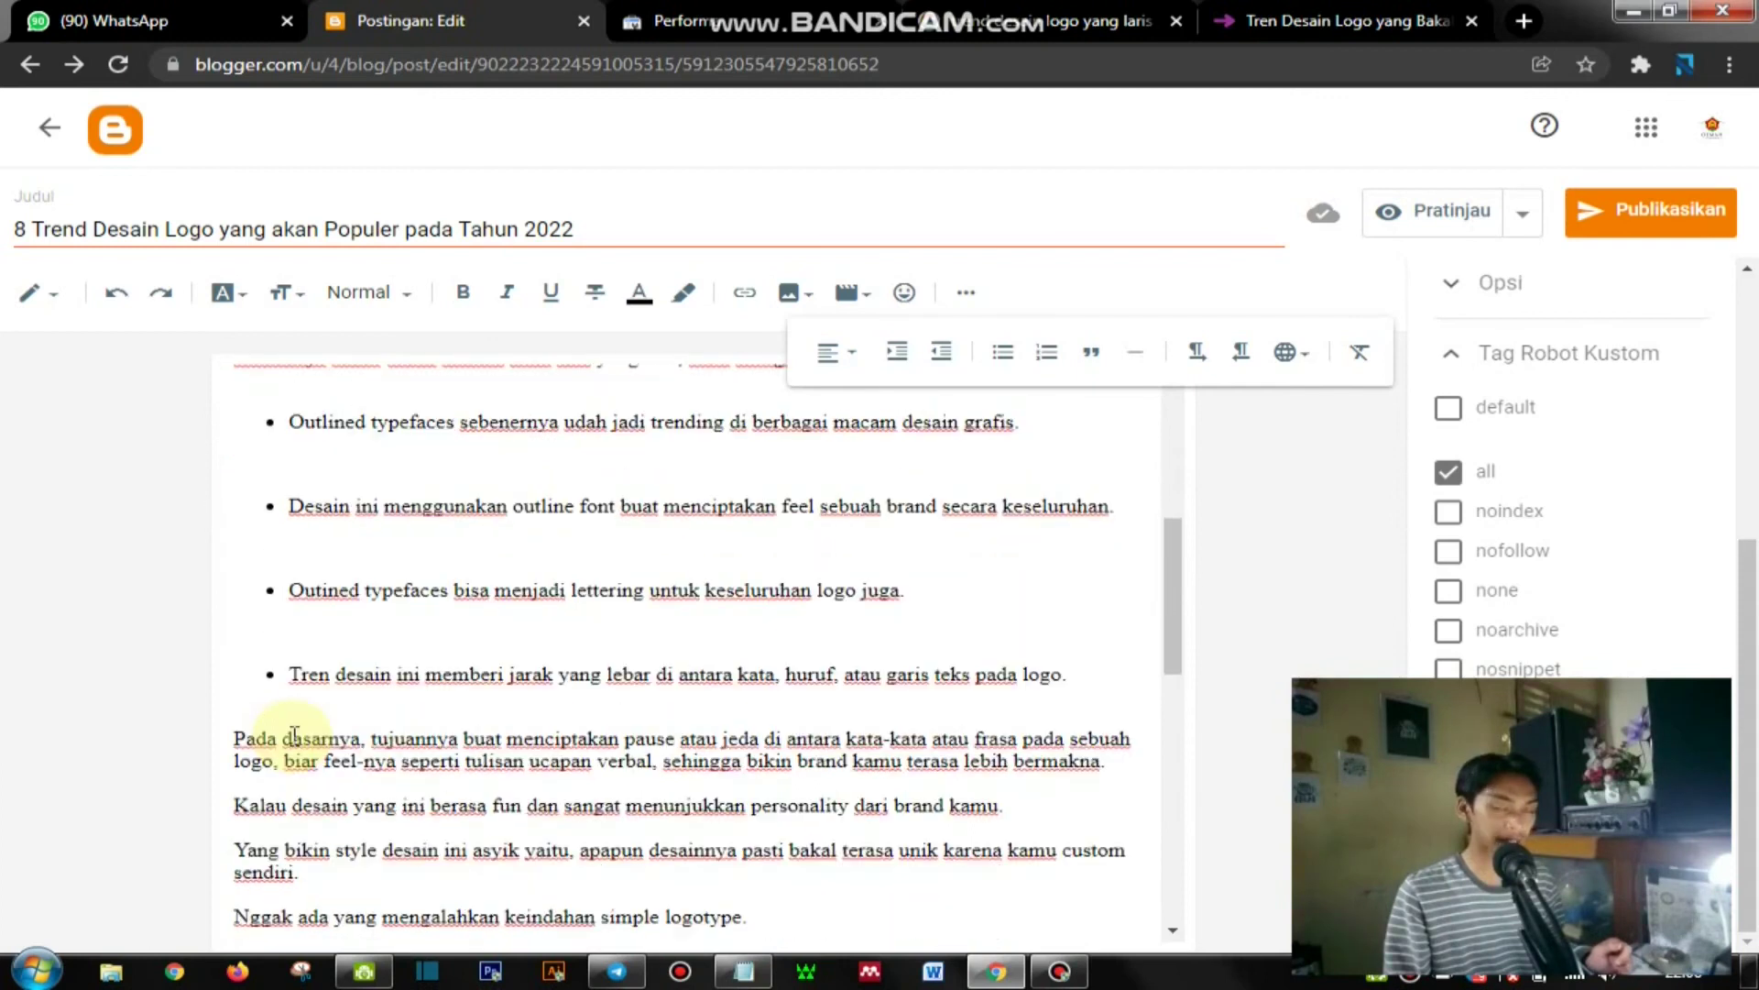